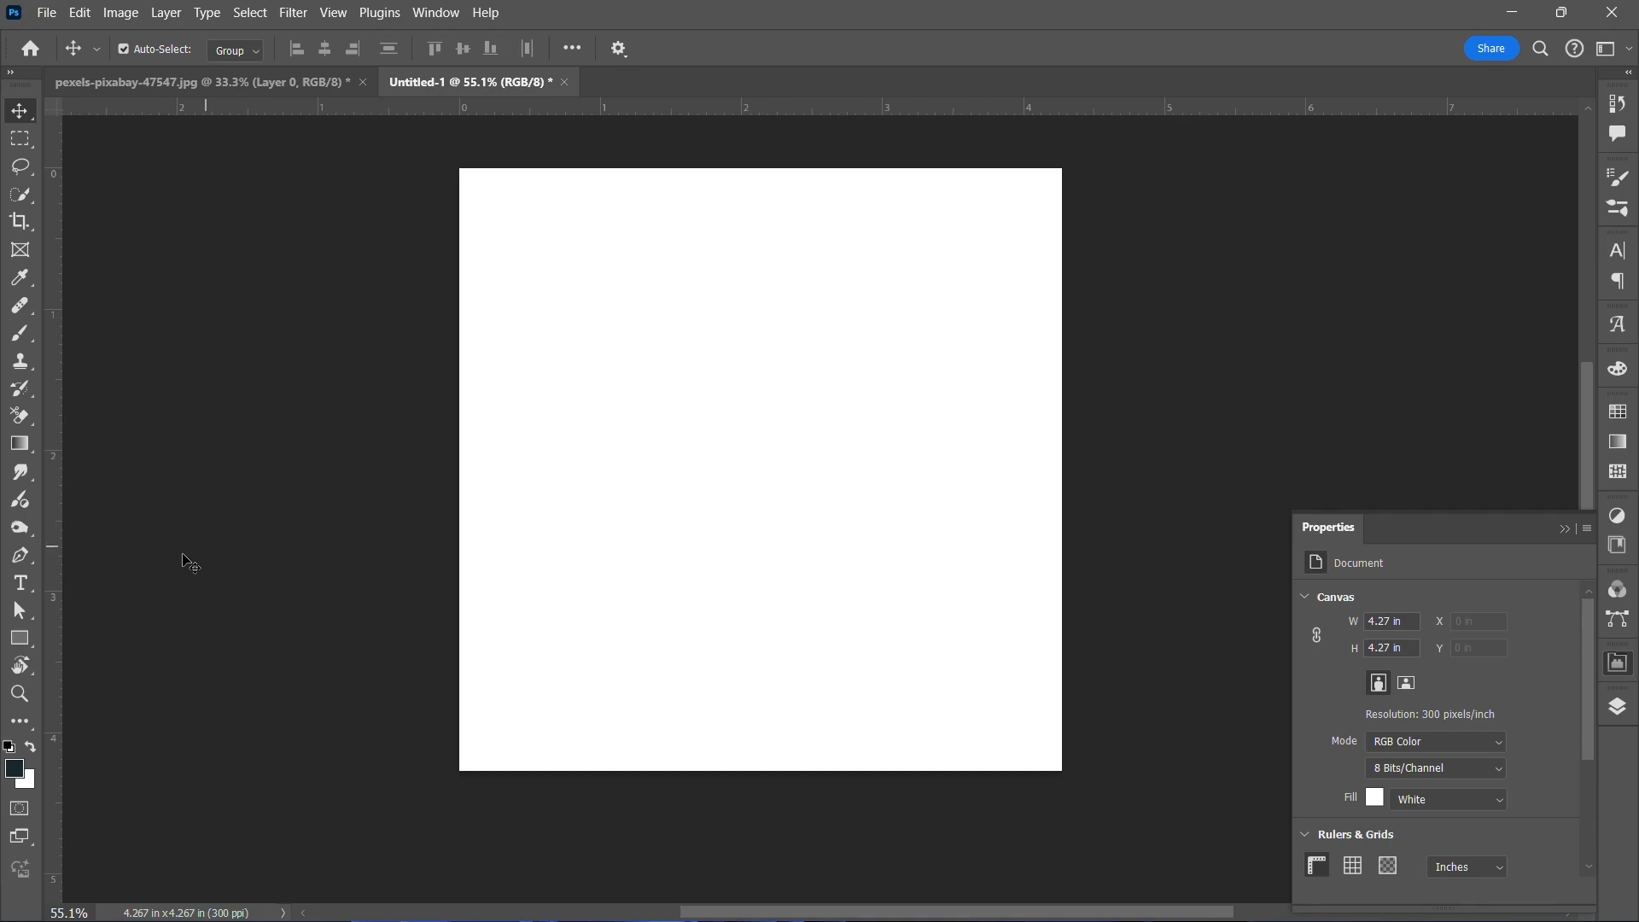
Add the letter C as a text layer on the blank canvas in Fragua Bold at 18 pt.
click(22, 584)
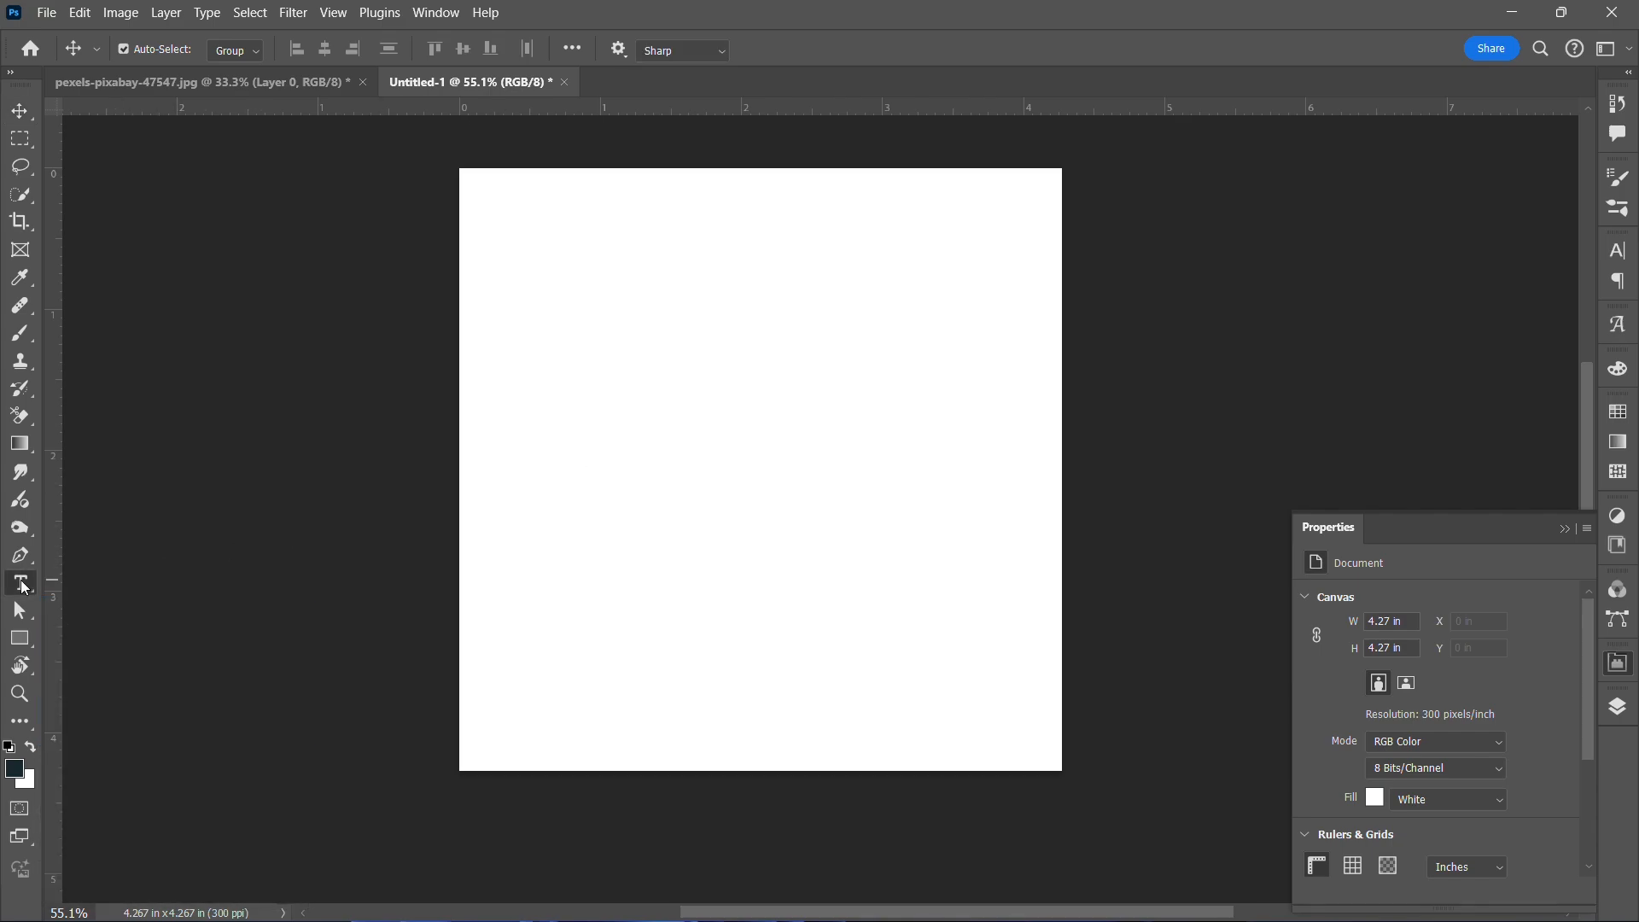
click(715, 452)
text(C)
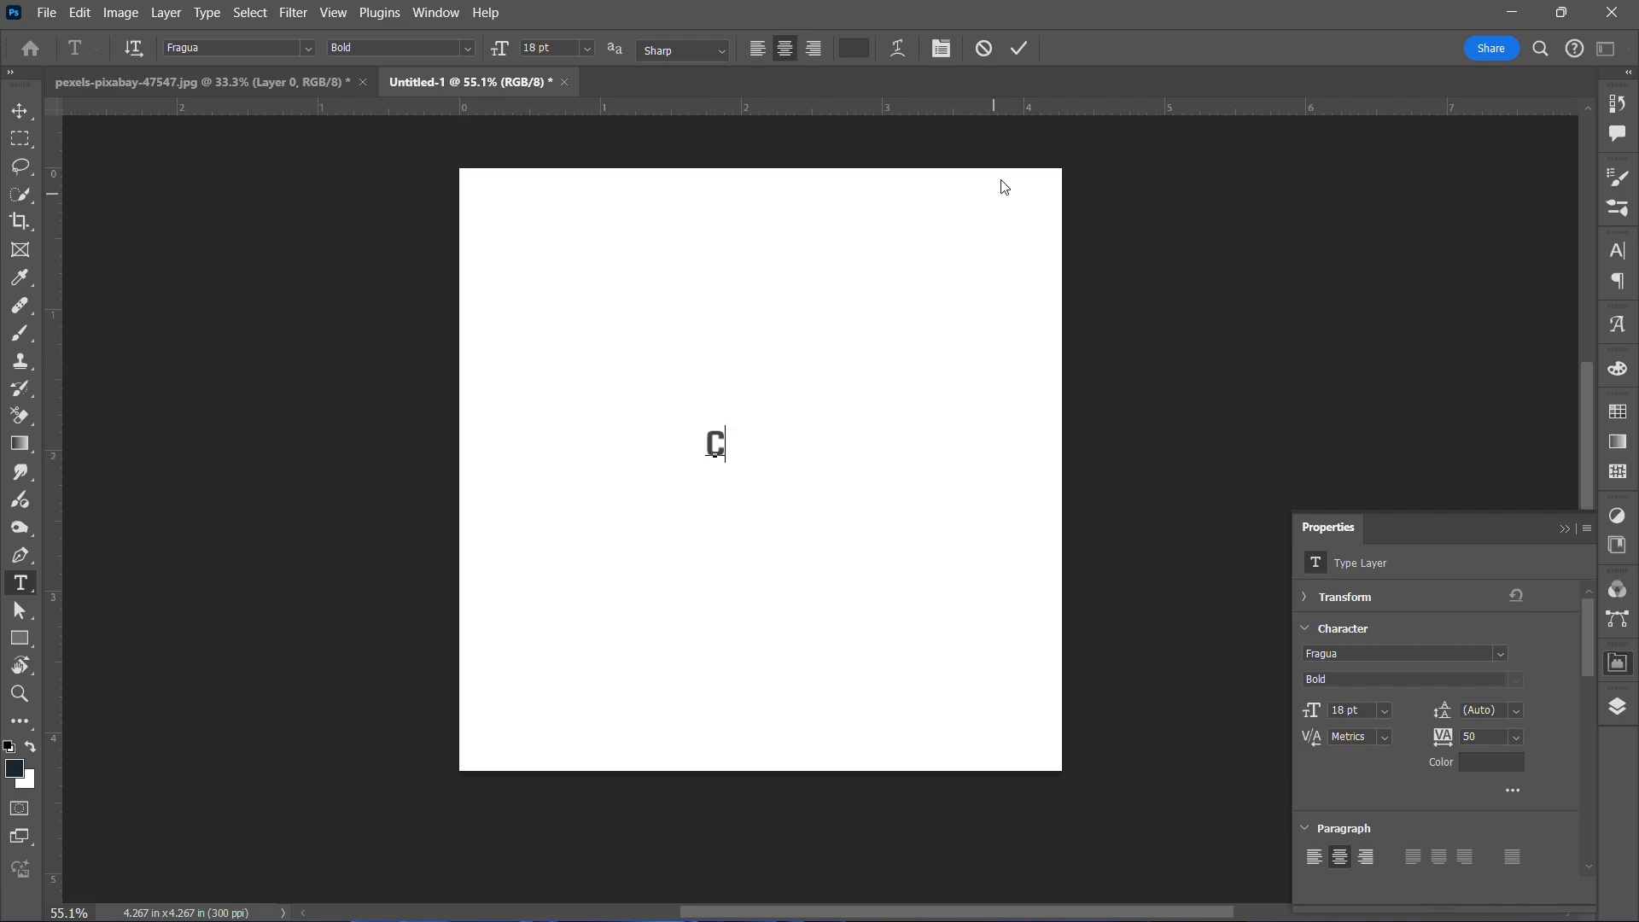
click(1022, 50)
Enlarge the letter C to about 261 pt and centre it on the canvas.
click(39, 112)
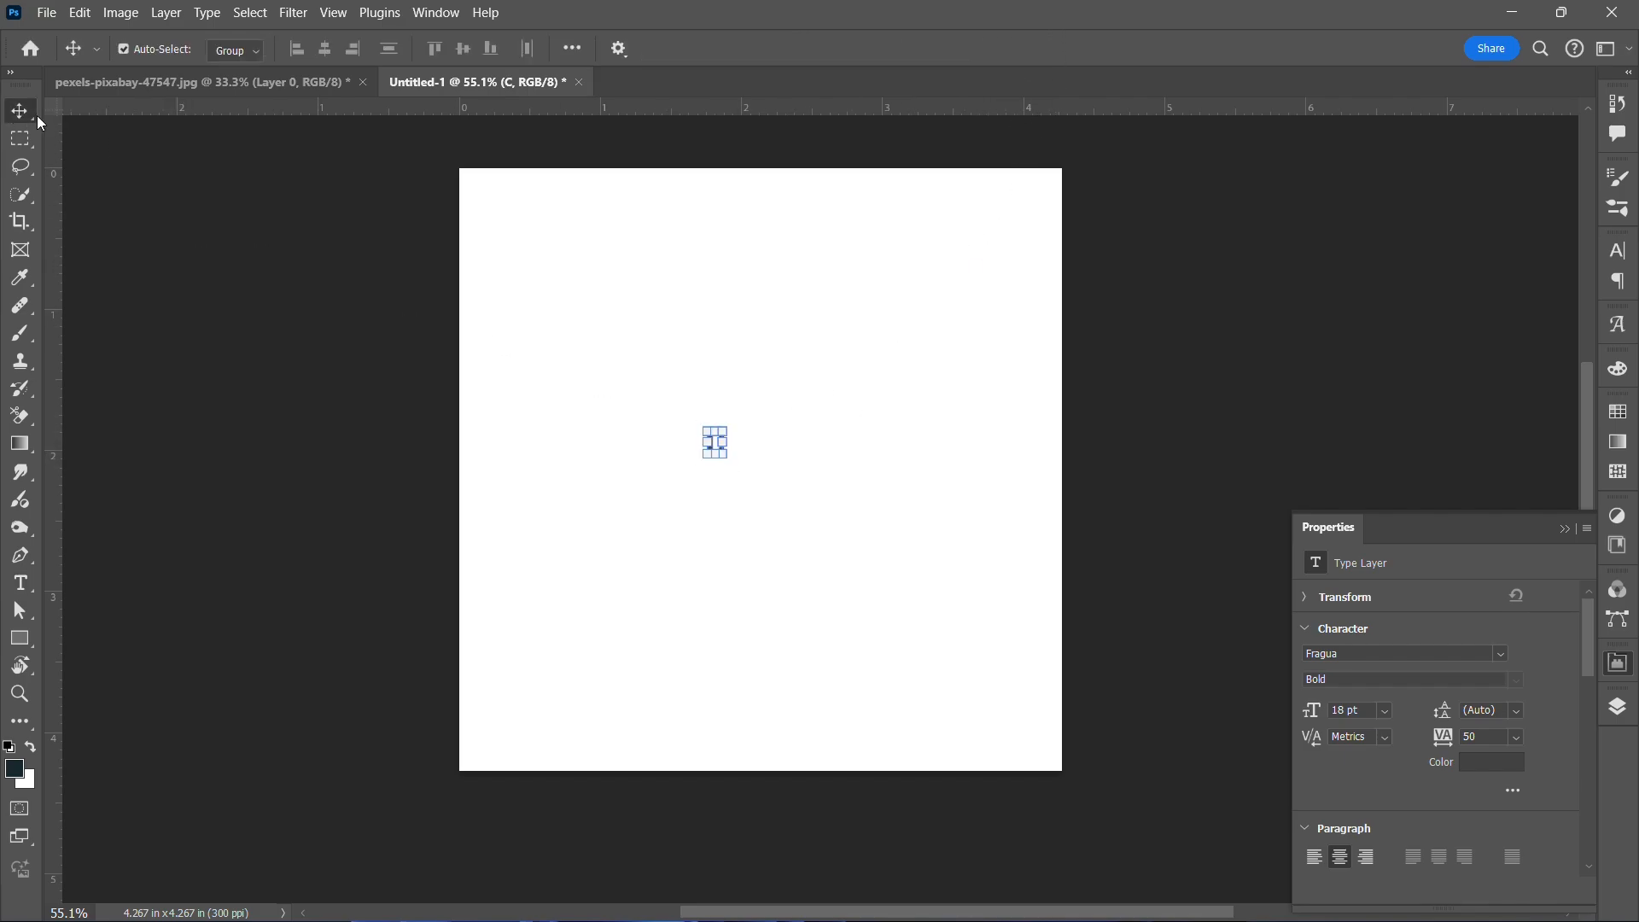
drag(727, 431, 1011, 305)
drag(642, 474, 706, 489)
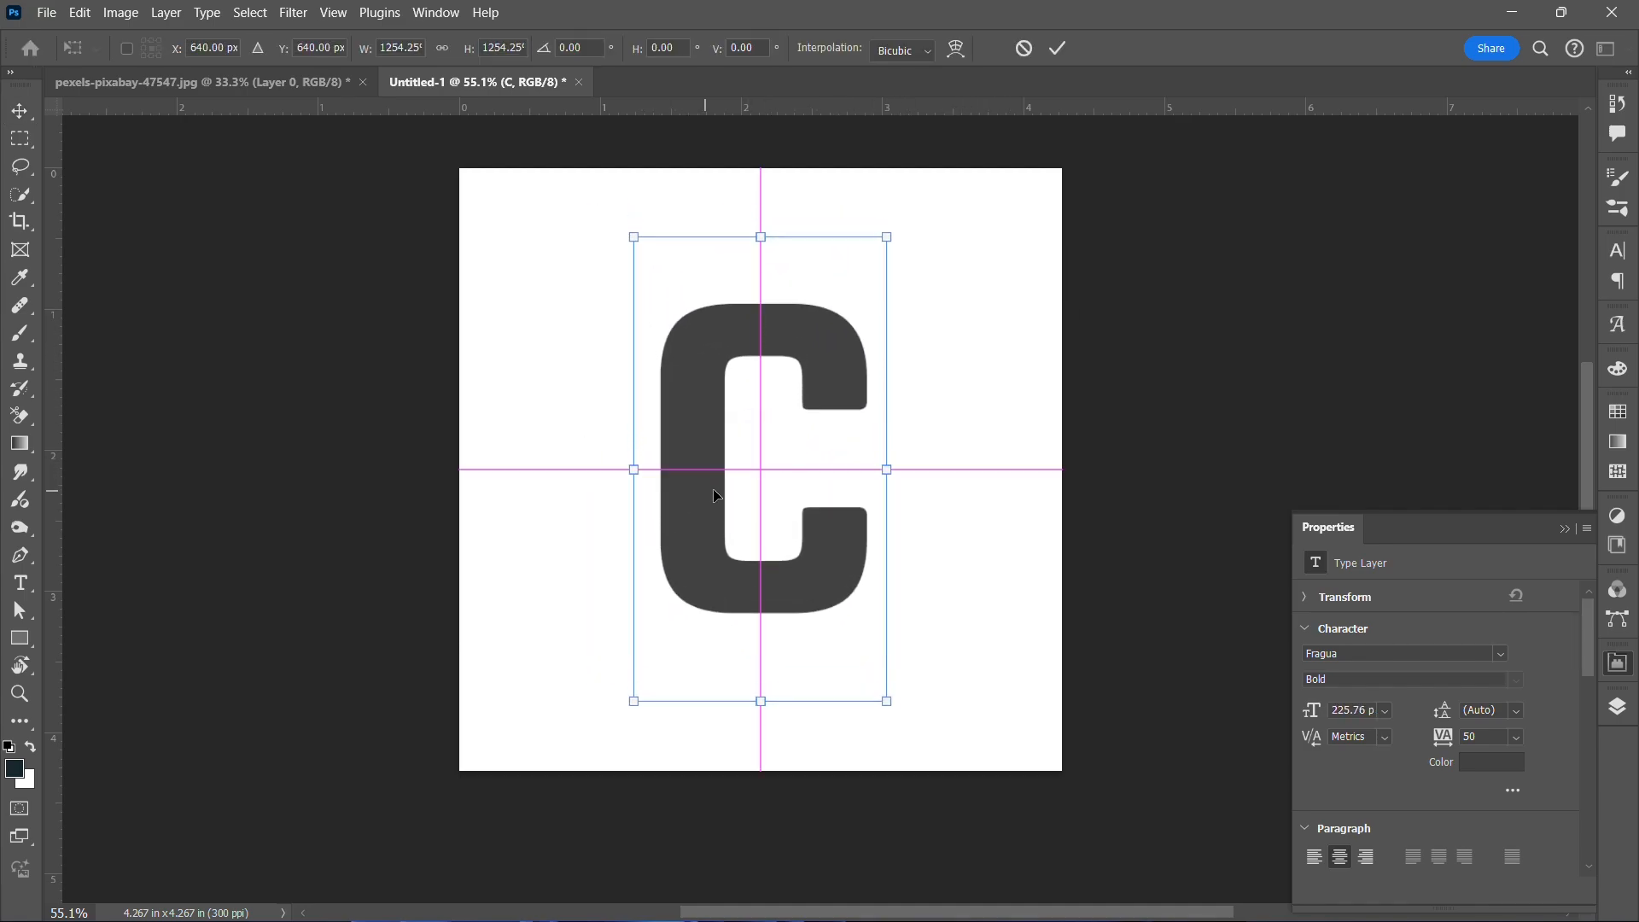
drag(892, 236, 928, 209)
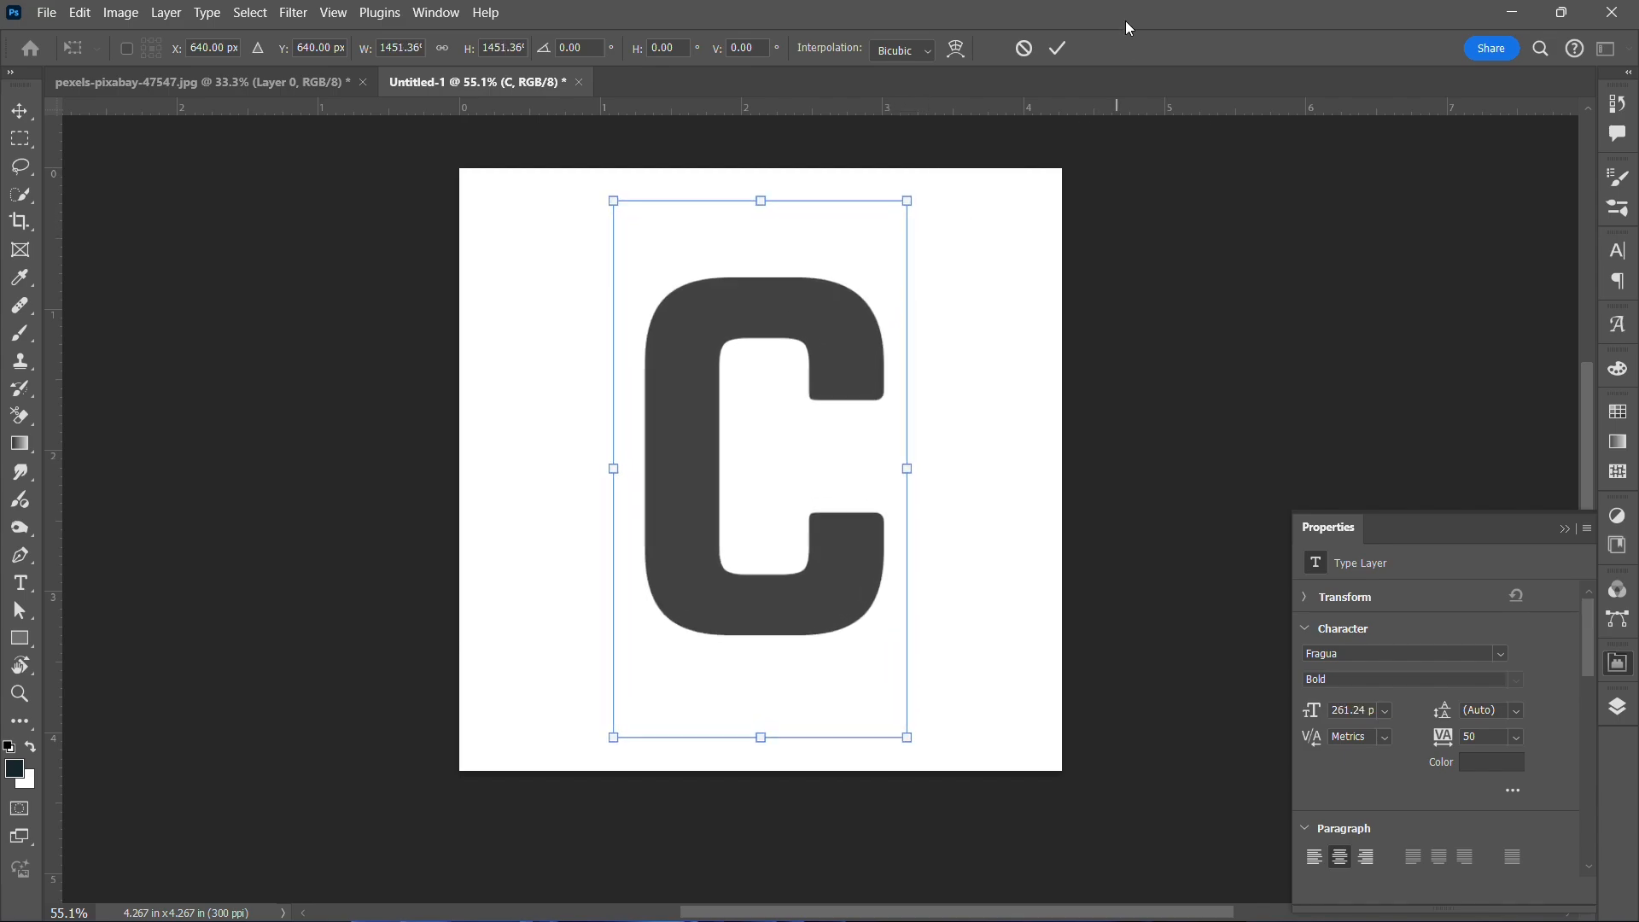
click(1059, 50)
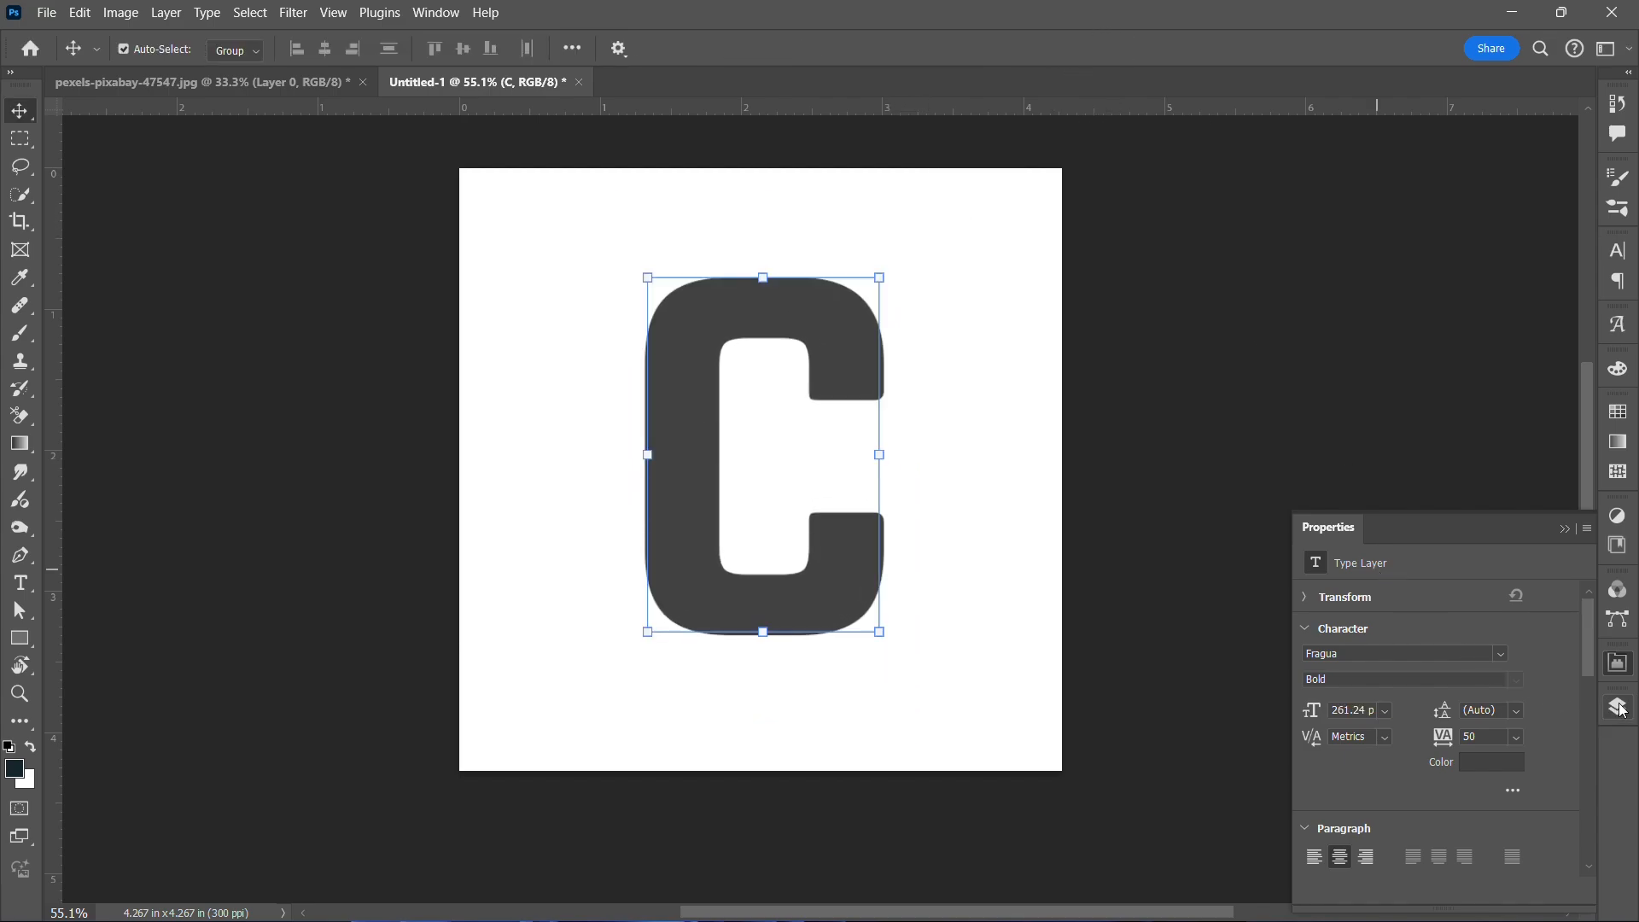
Change the letter's text colour to the dark grey 525454.
click(1493, 762)
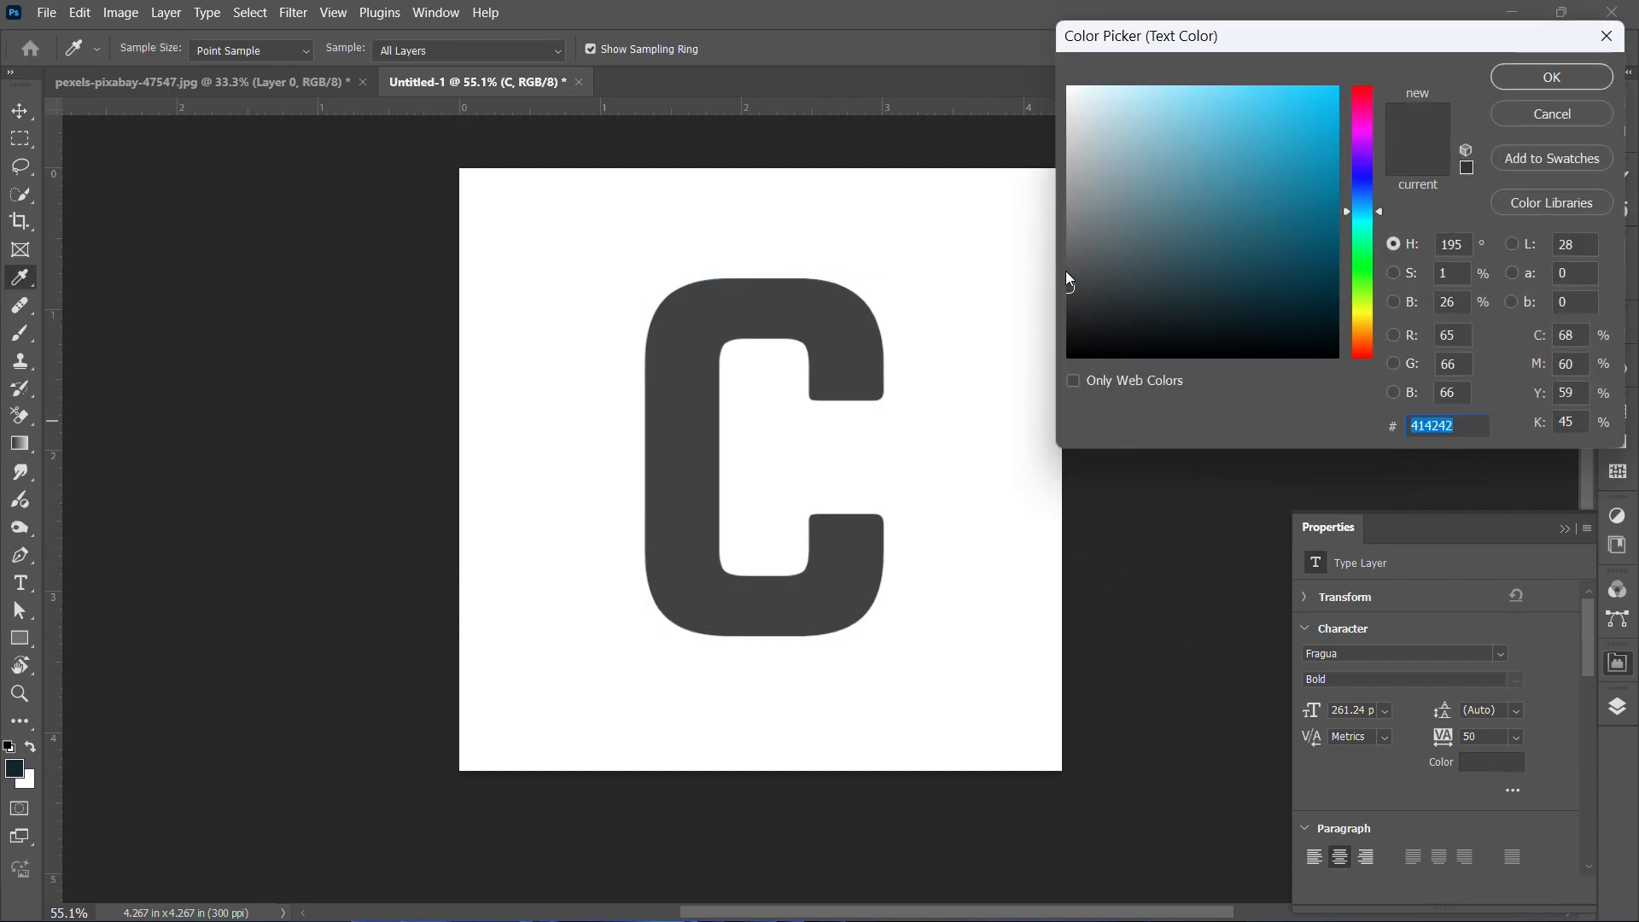
drag(1071, 283, 1073, 269)
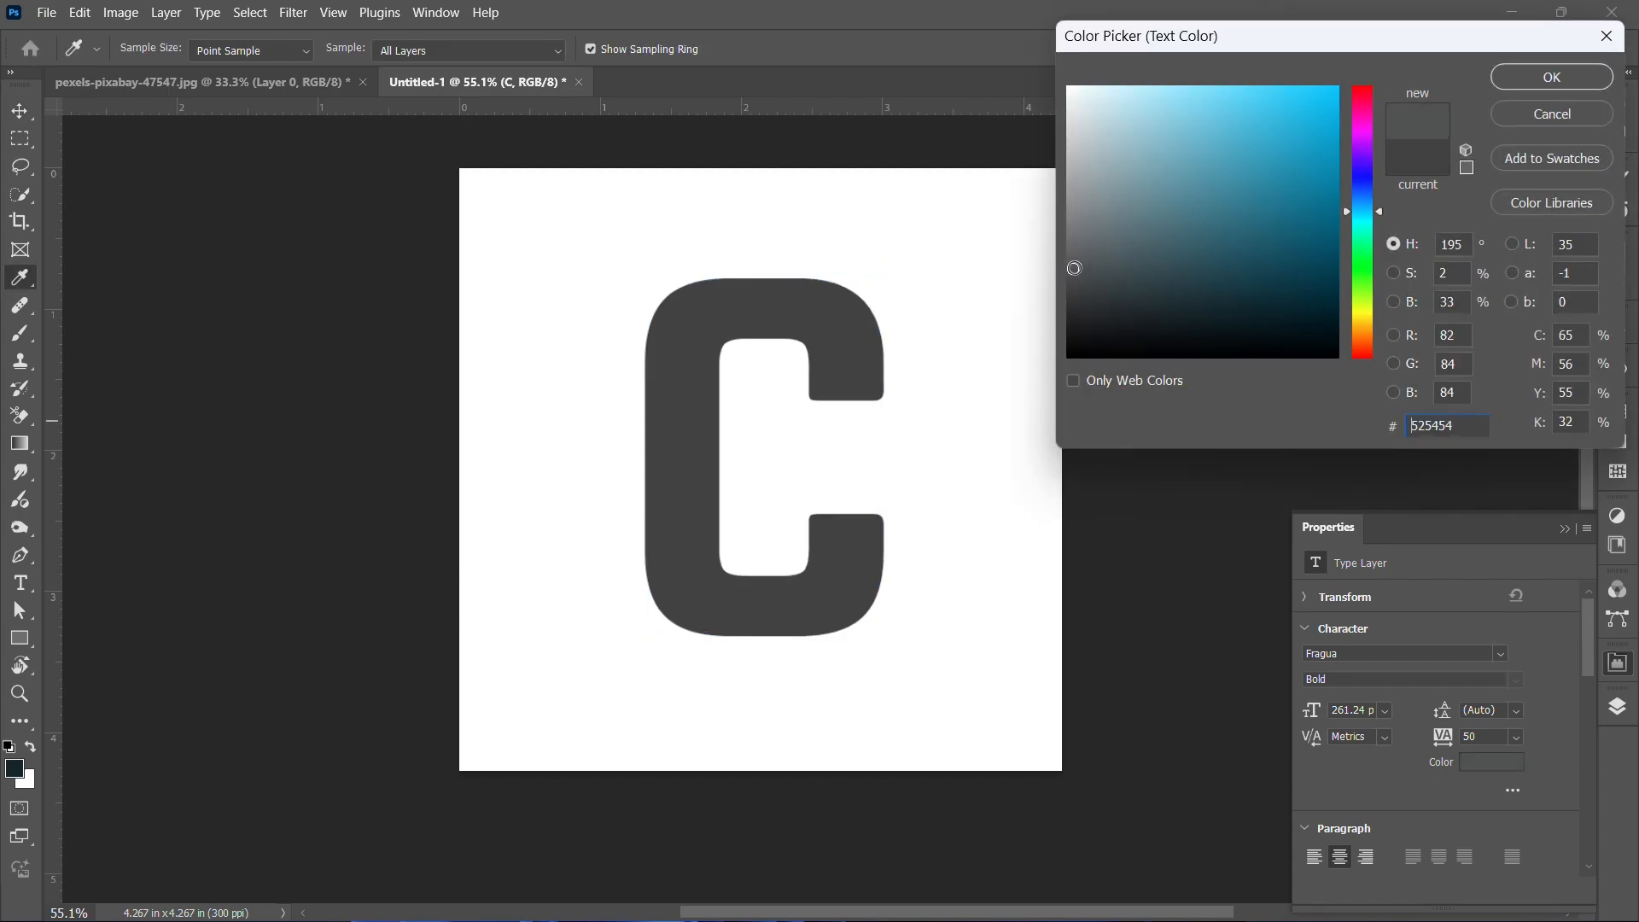
click(1534, 82)
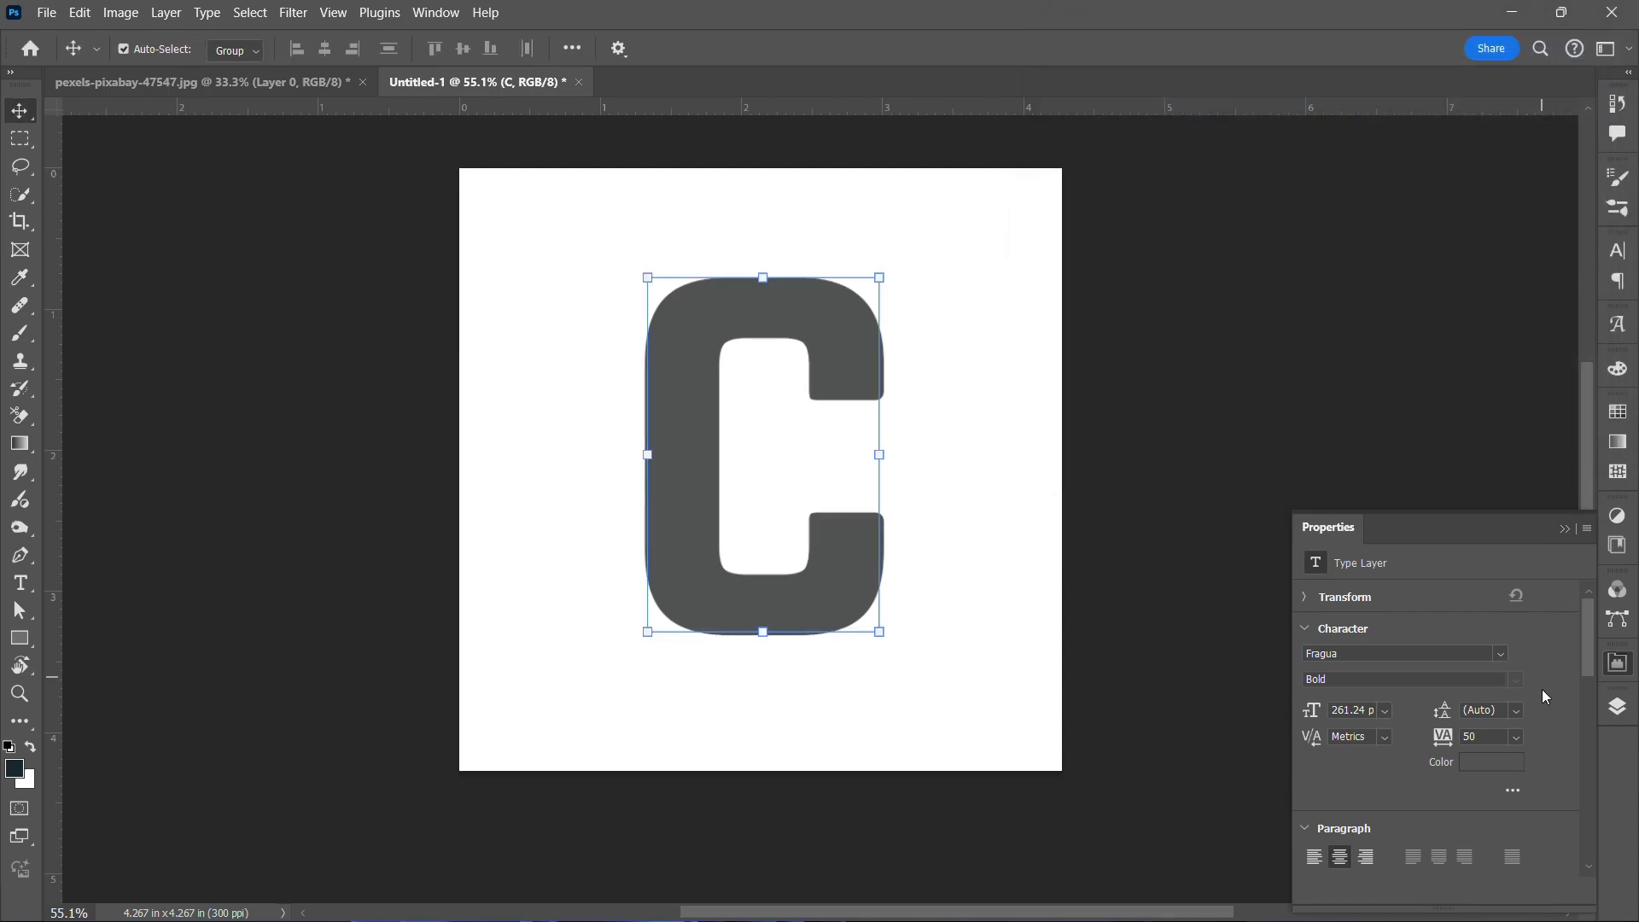
Duplicate the C text layer and place the original C in a new group beneath the copy.
click(1618, 709)
drag(1501, 651, 1532, 891)
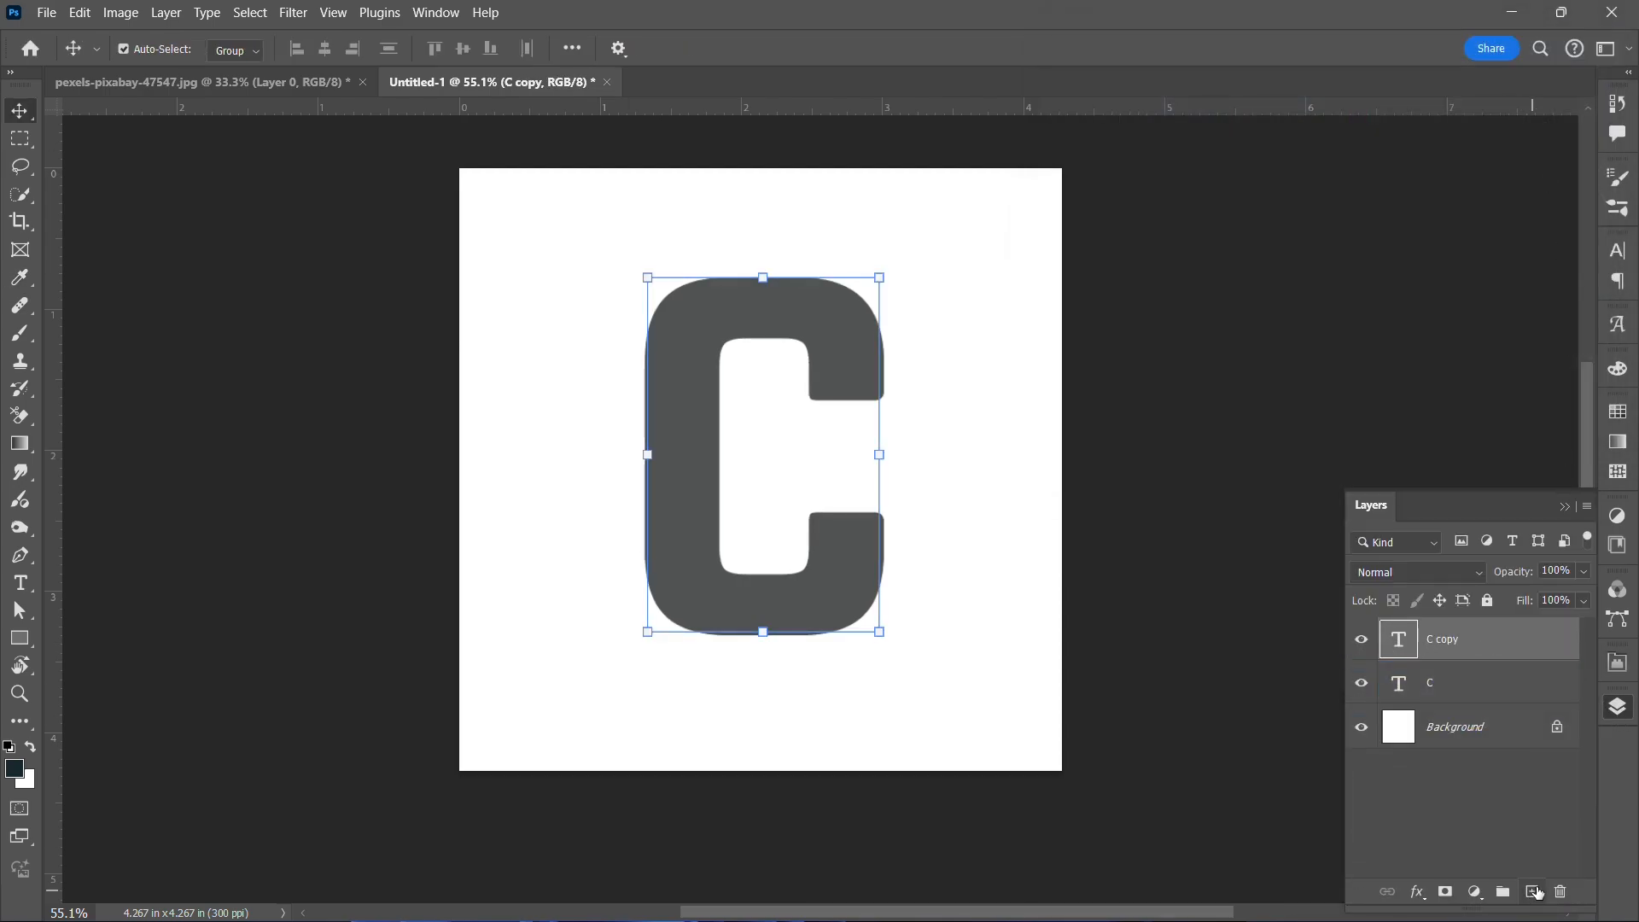
drag(1463, 683, 1503, 892)
Recolour the upper C copy outside the group to black, 000000.
click(1482, 644)
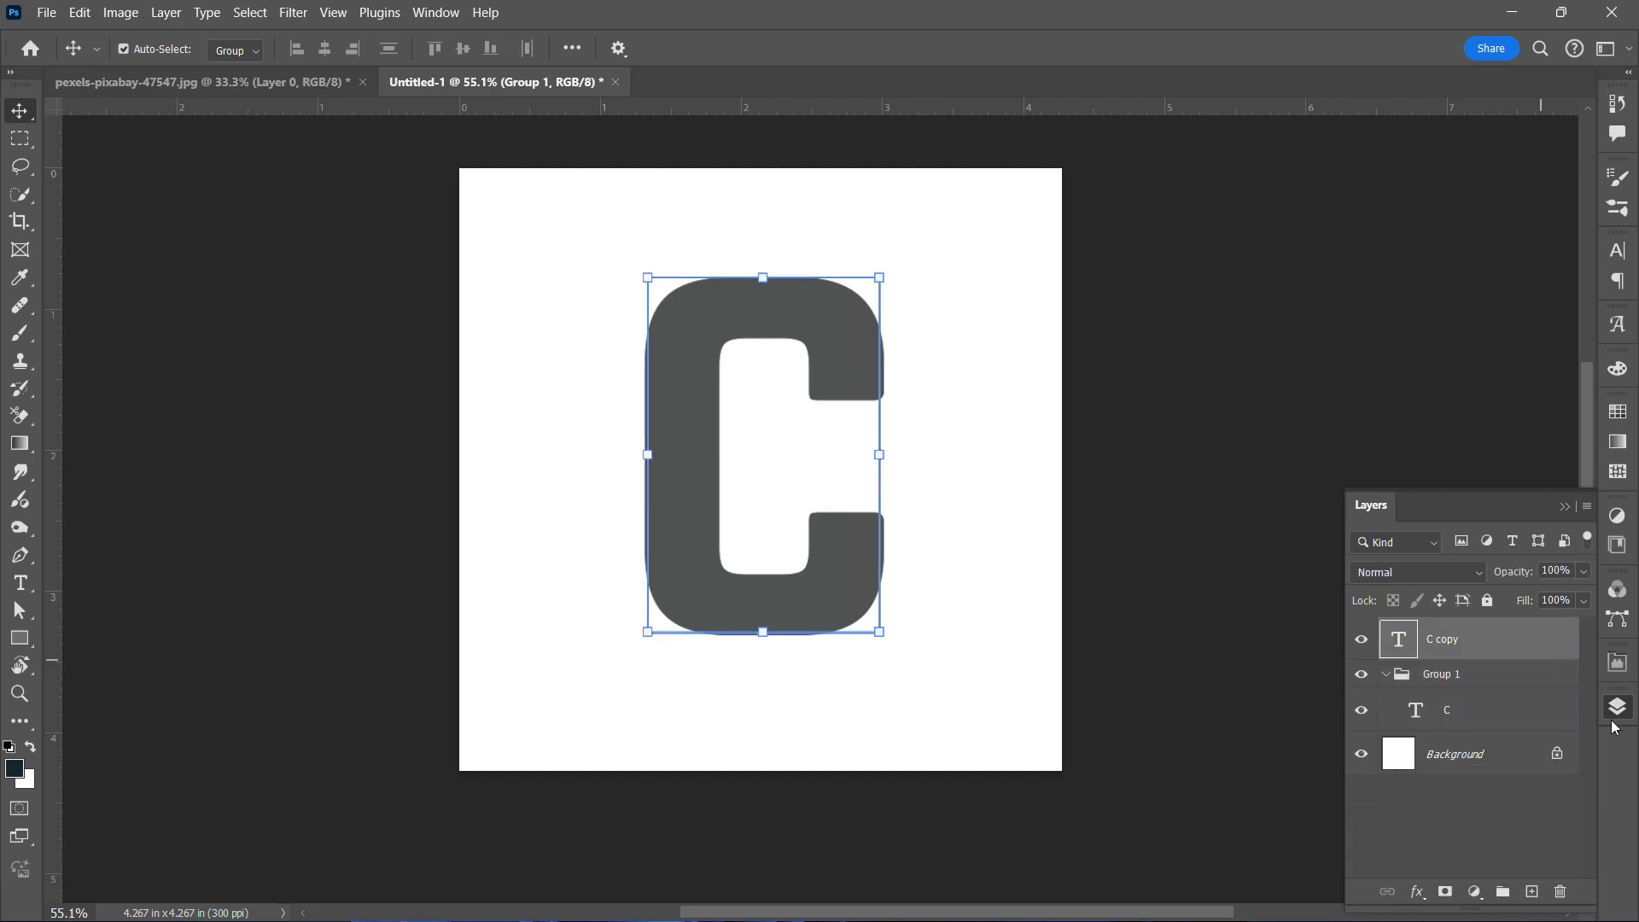
click(1617, 663)
click(1481, 763)
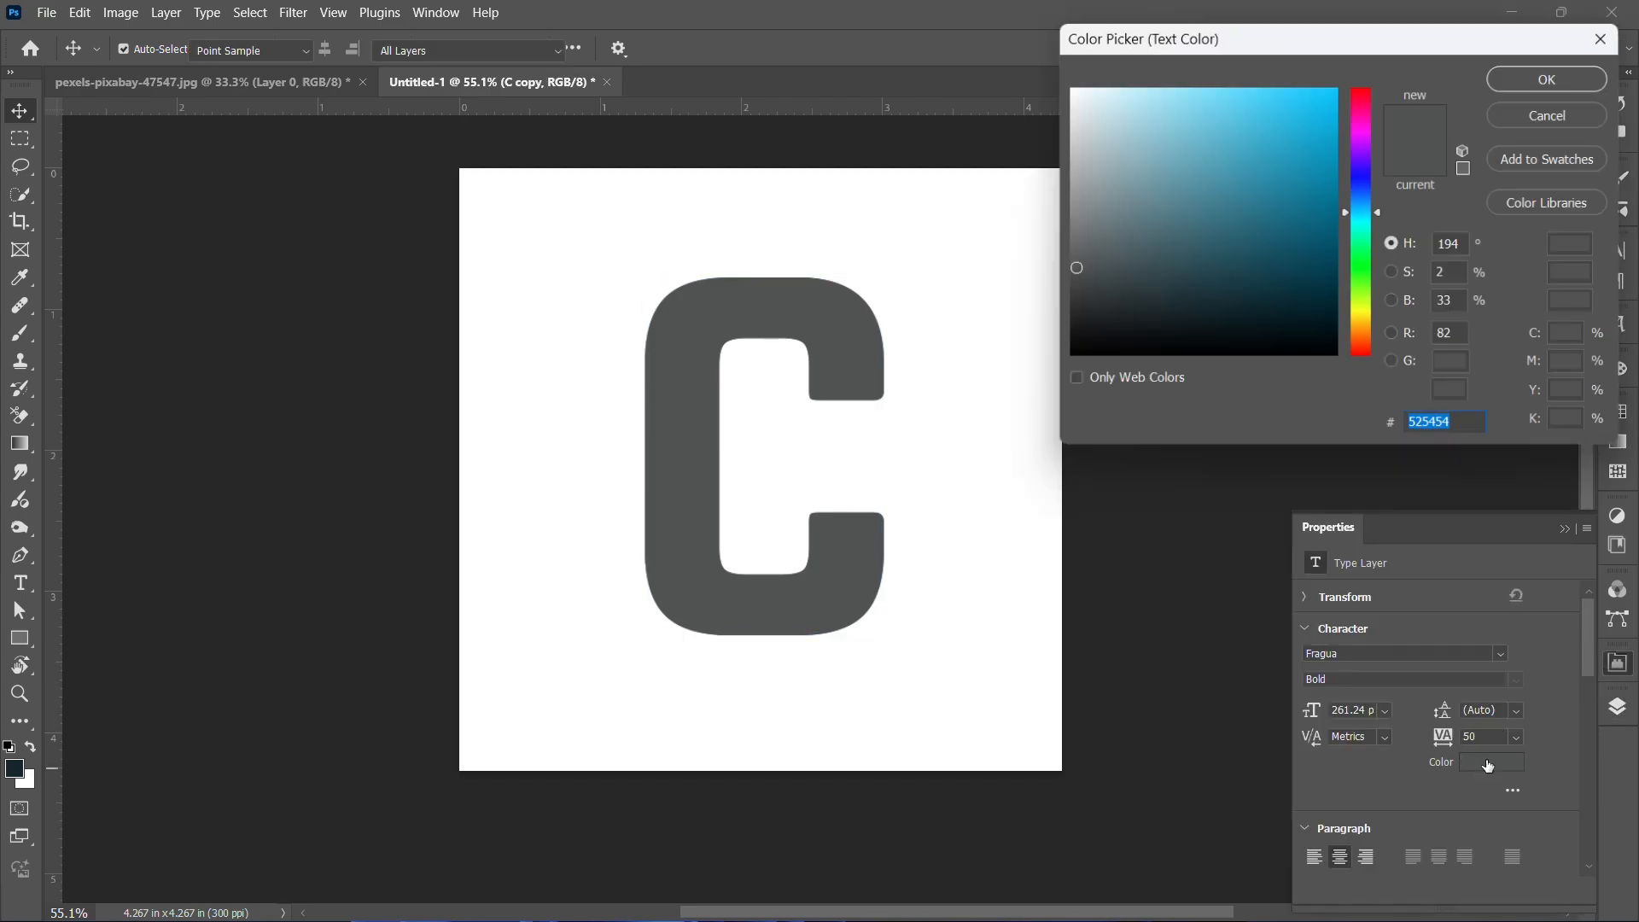
drag(1074, 352, 1028, 411)
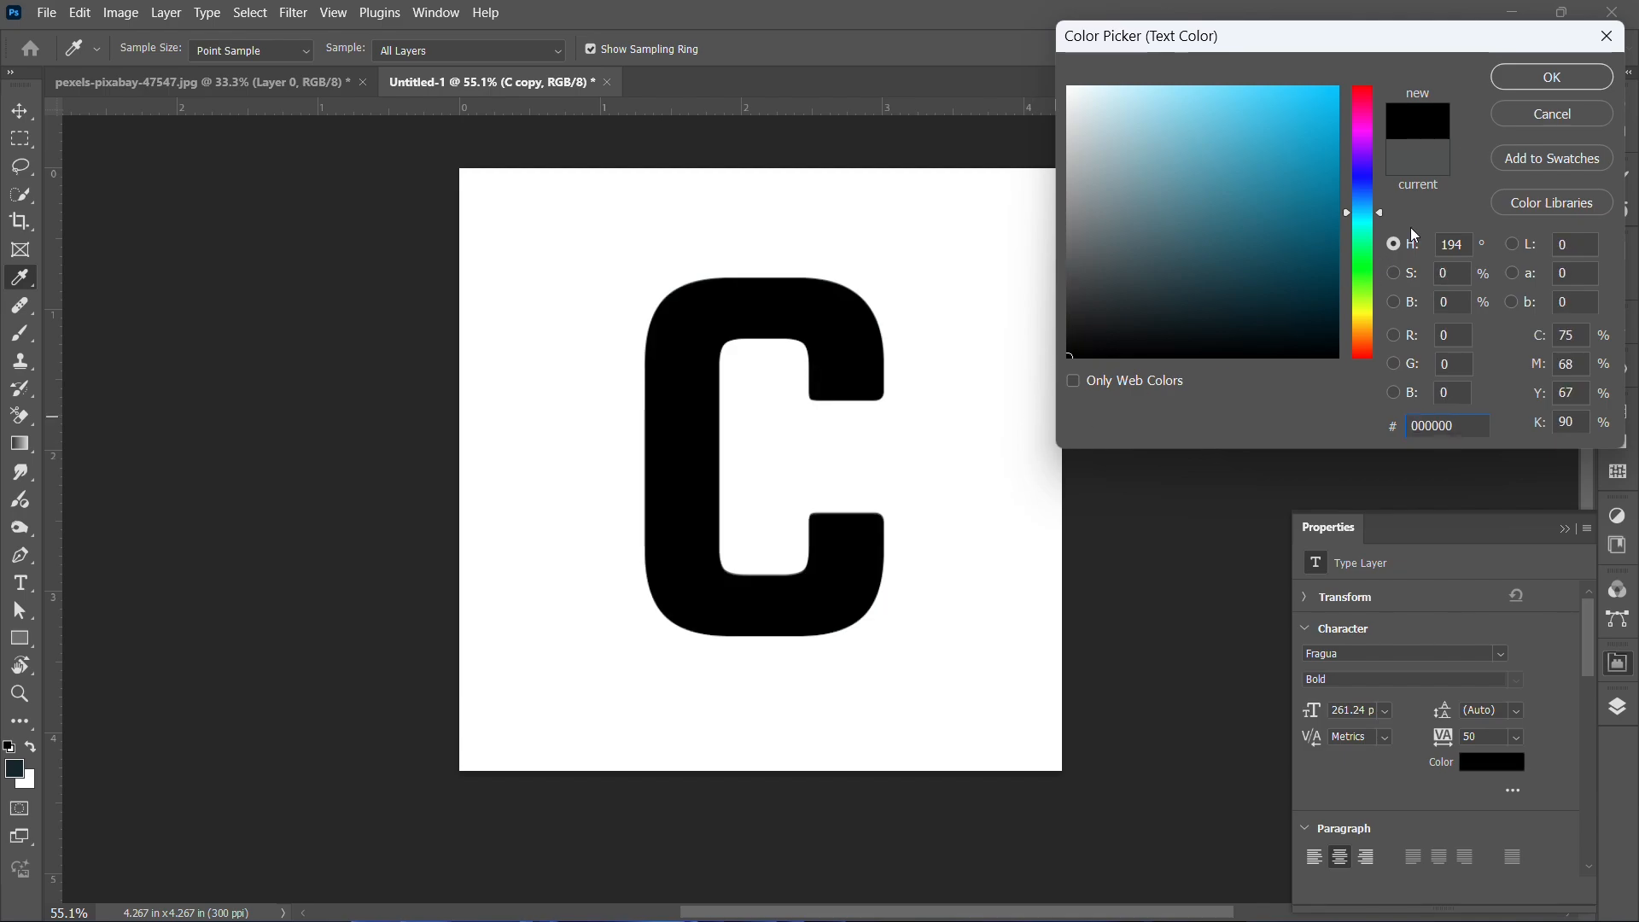
click(1514, 79)
Build the grey 3D side by repeatedly duplicating the grouped C with a slight rightward offset, about 65 copies, and collapse the group.
click(1619, 710)
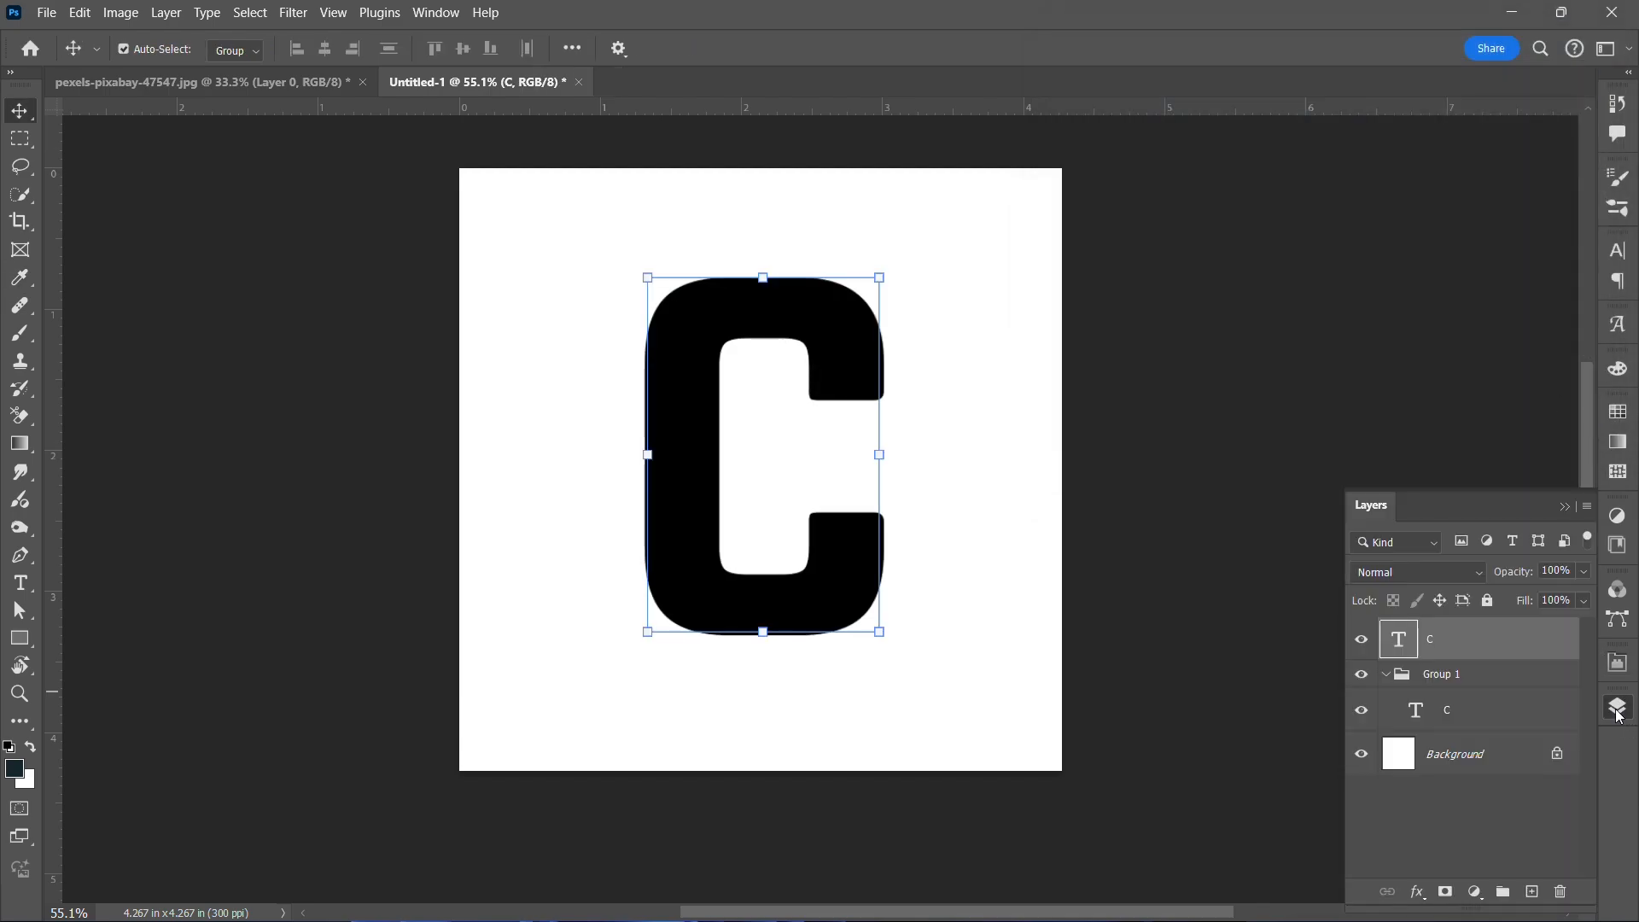
click(1471, 728)
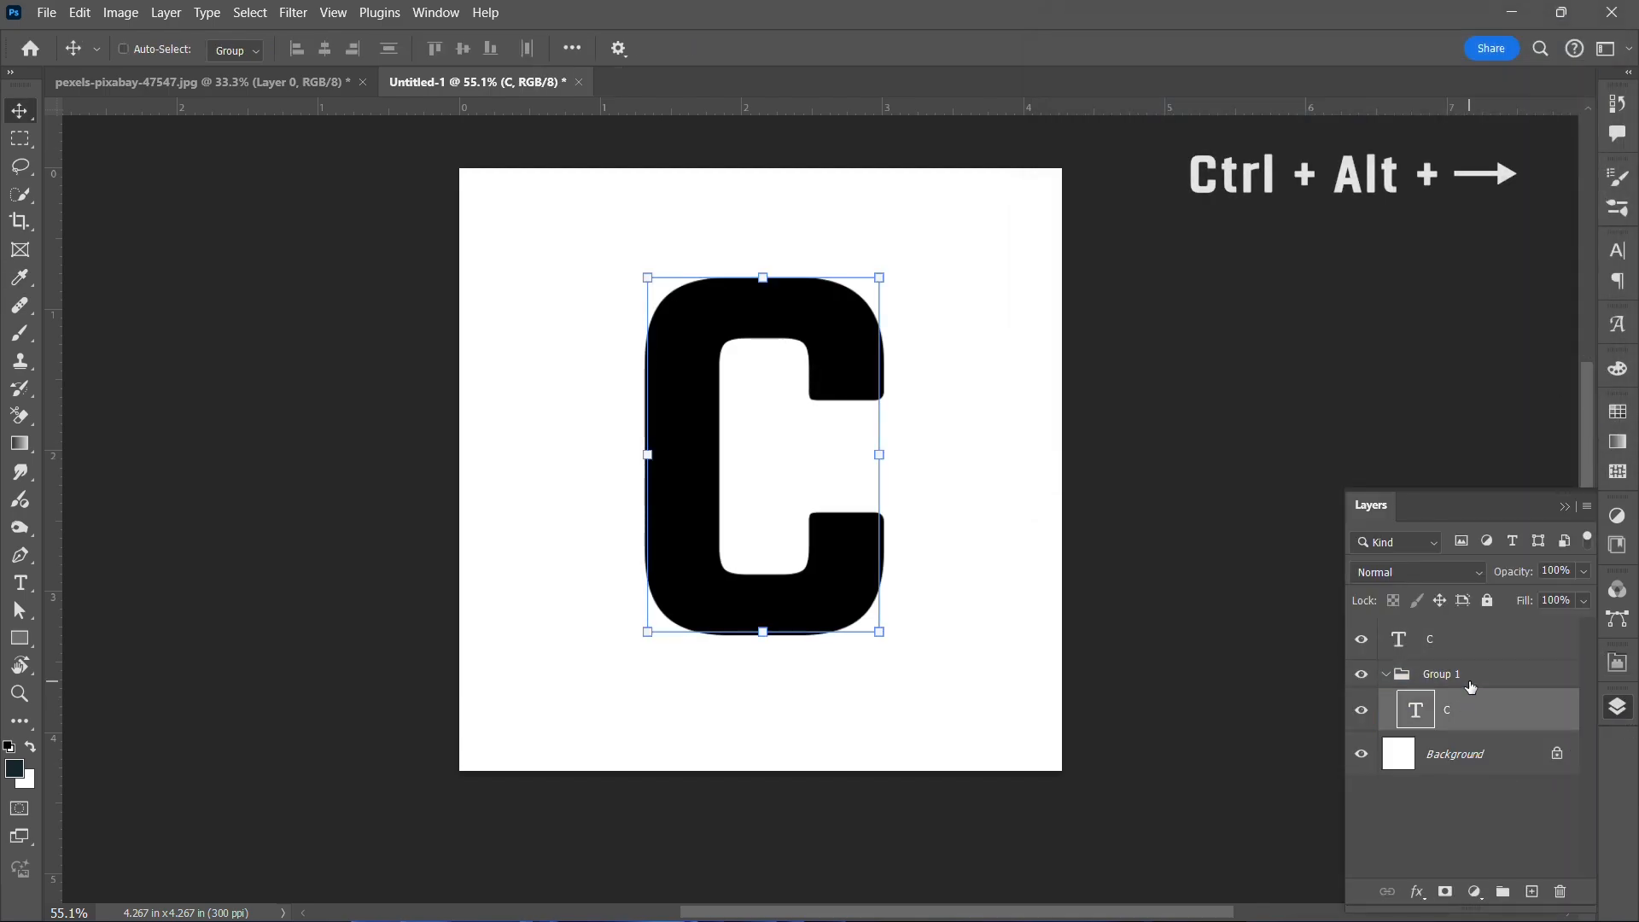
key(ctrl+alt+Right)
key(ctrl+alt+Right)
key(ctrl+alt+Right)
key(ctrl+alt+Right)
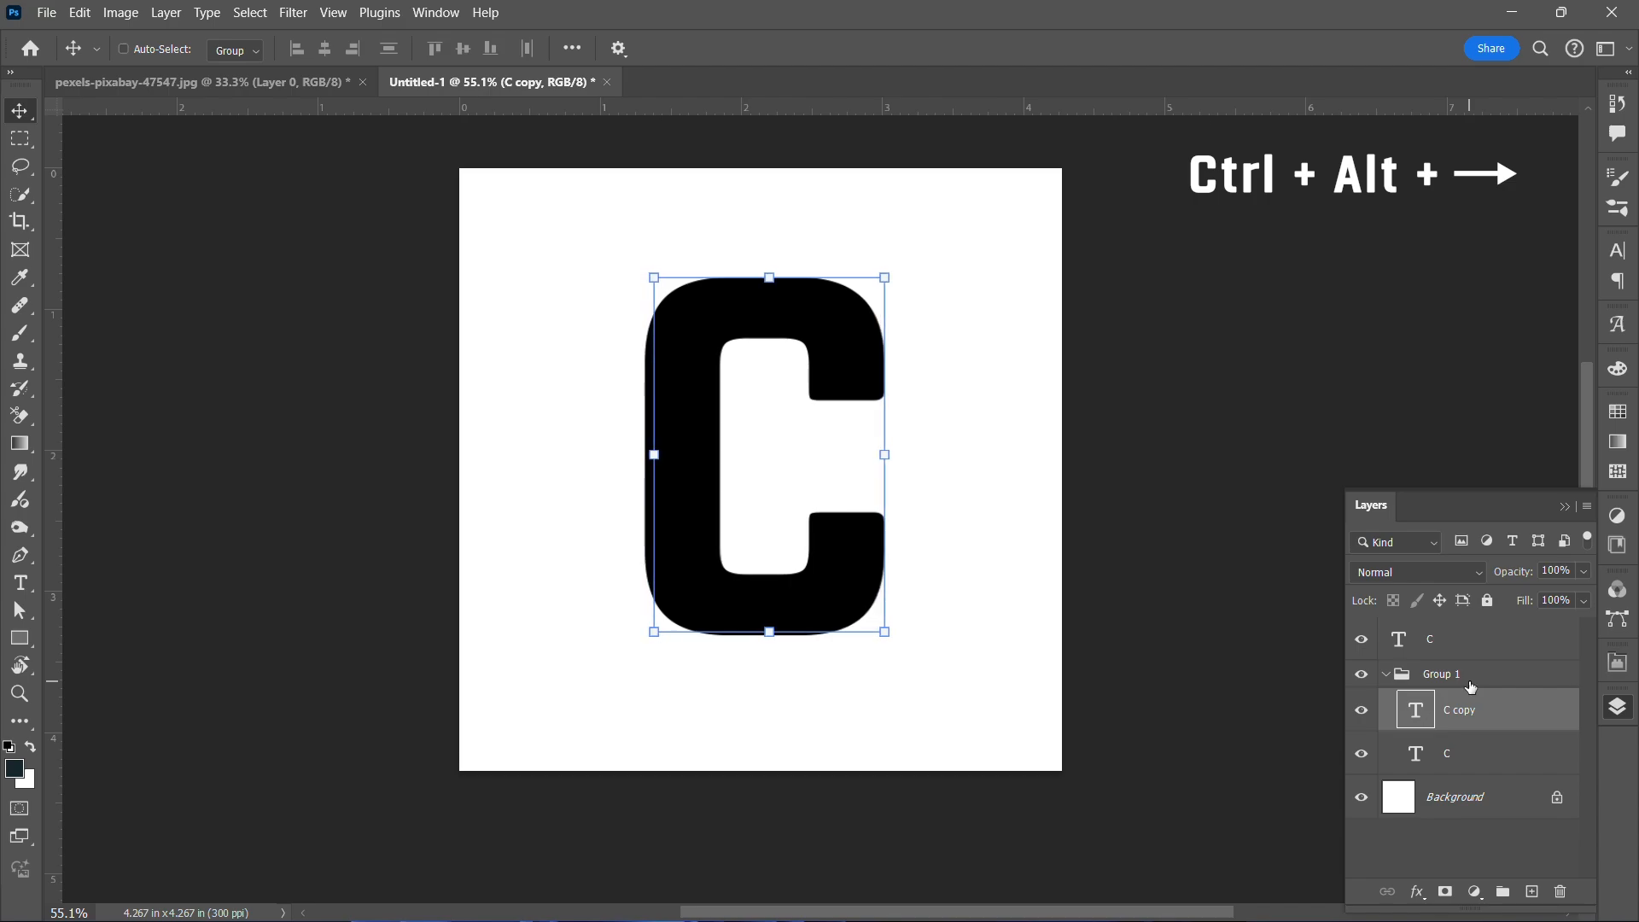
key(ctrl+alt+Right)
key(ctrl+alt+Right)
key(ctrl+alt+Right)
key(ctrl+alt+Right)
key(ctrl+alt+Right)
key(ctrl+alt+Right)
key(ctrl+alt+Right)
key(ctrl+alt+Right)
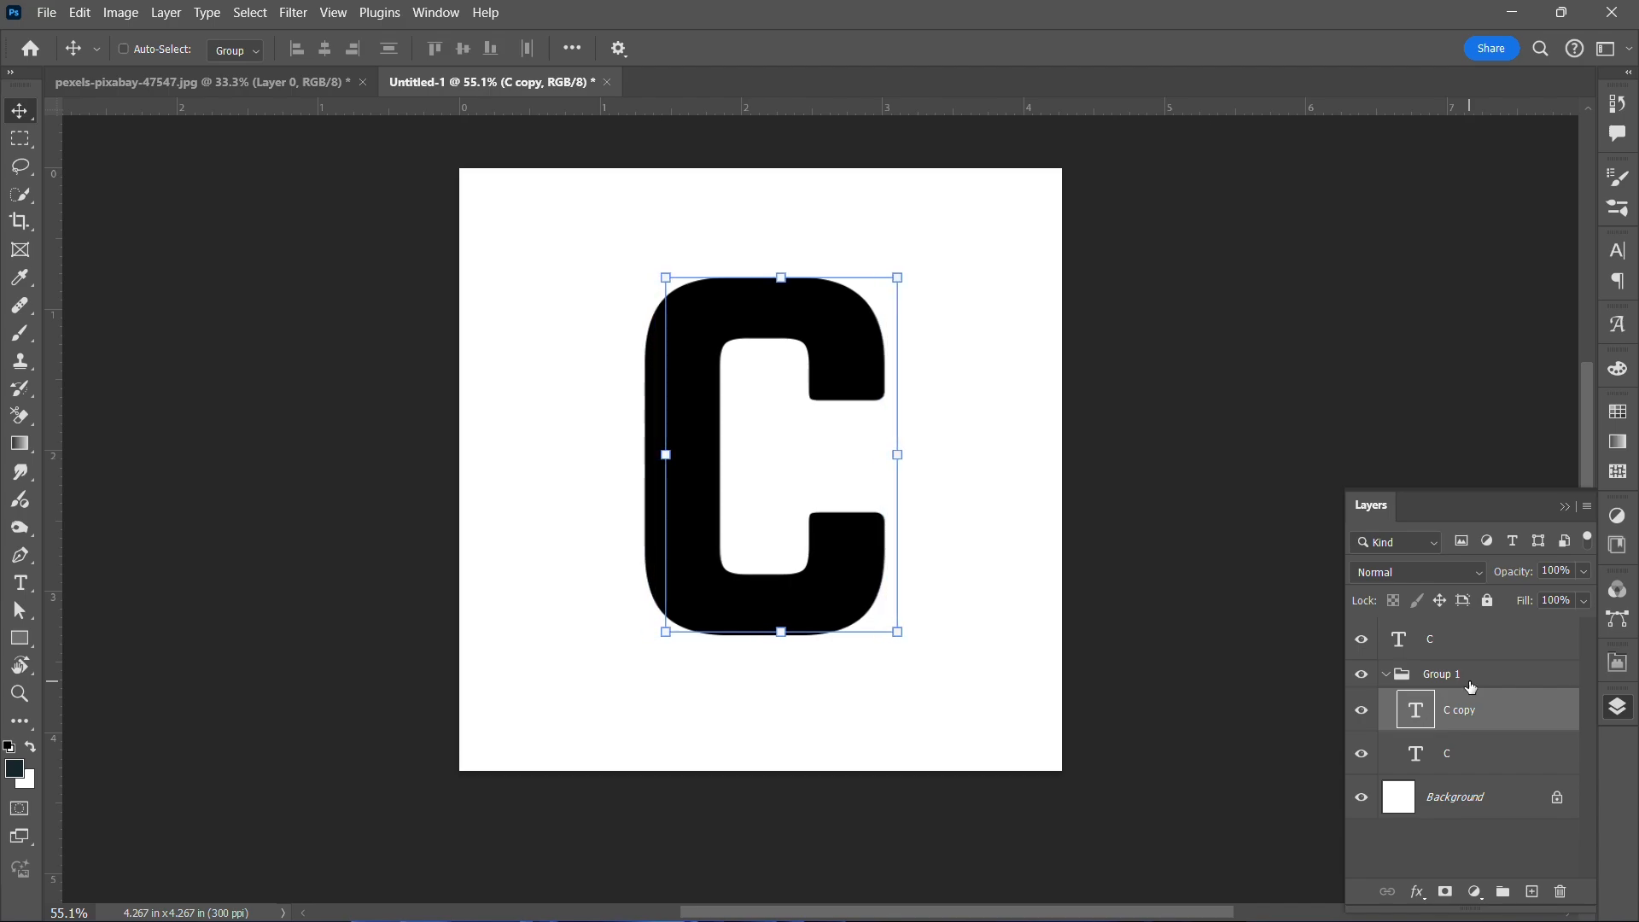
key(ctrl+alt+Right)
key(ctrl+alt+Right)
key(ctrl+alt+Right)
key(ctrl+alt+Right)
key(ctrl+alt+Right)
key(ctrl+alt+Right)
key(ctrl+alt+Right)
key(ctrl+alt+Right)
key(ctrl+alt+Right)
key(ctrl+alt+Right)
key(ctrl+alt+Right)
key(ctrl+alt+Right)
key(ctrl+alt+Right)
key(ctrl+alt+Right)
key(ctrl+alt+Right)
key(ctrl+alt+Right)
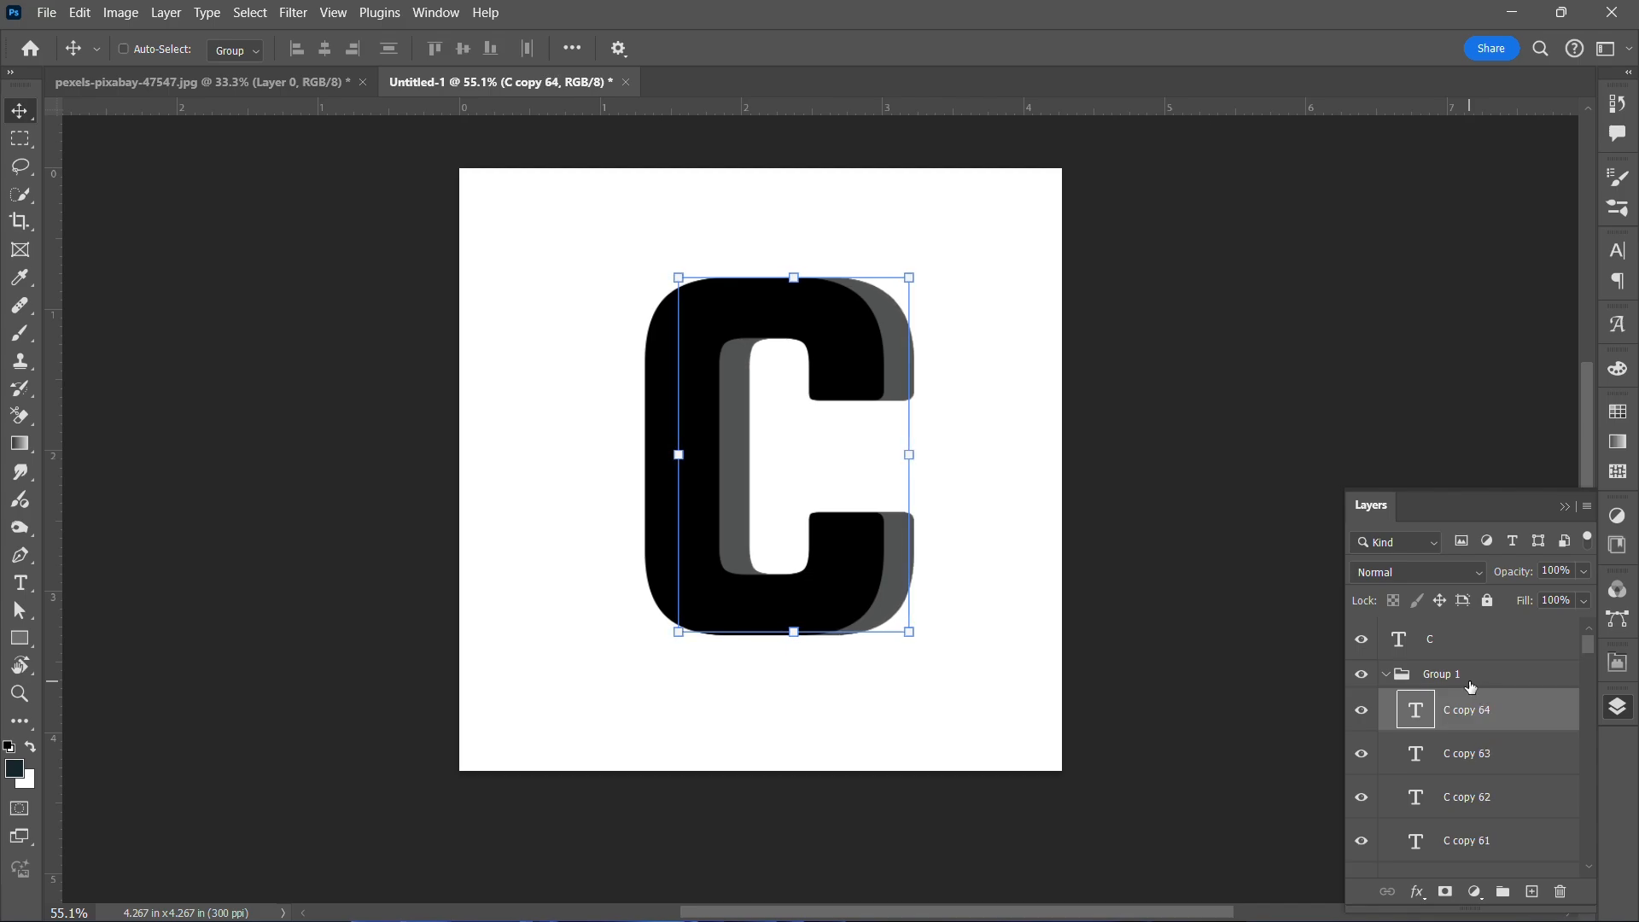
key(ctrl+alt+Right)
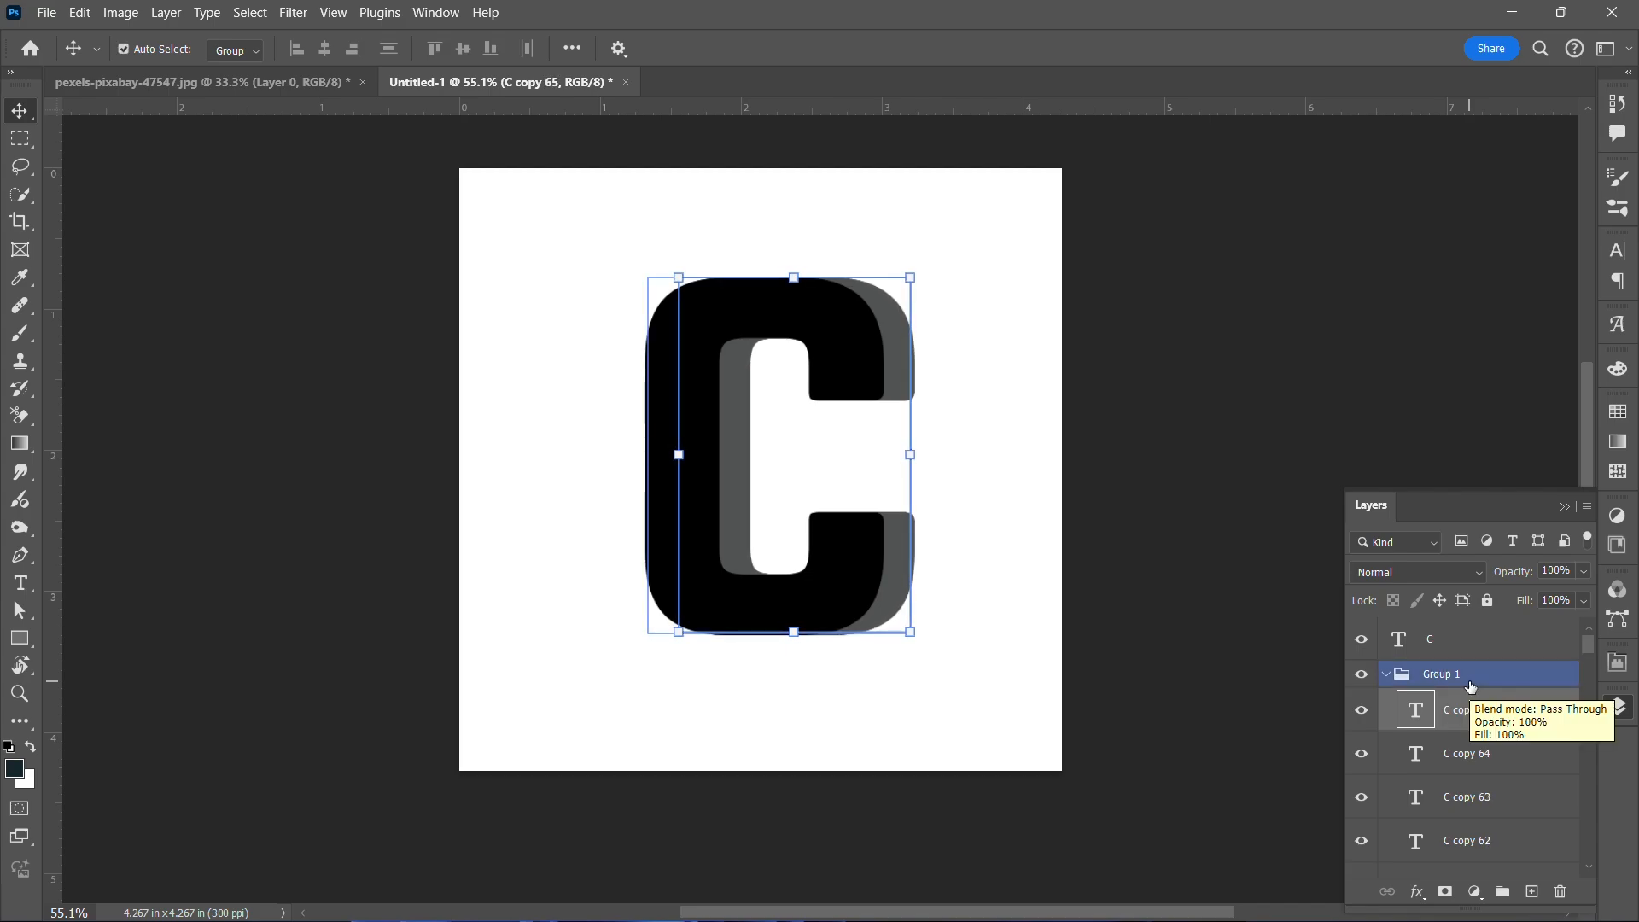
click(1387, 675)
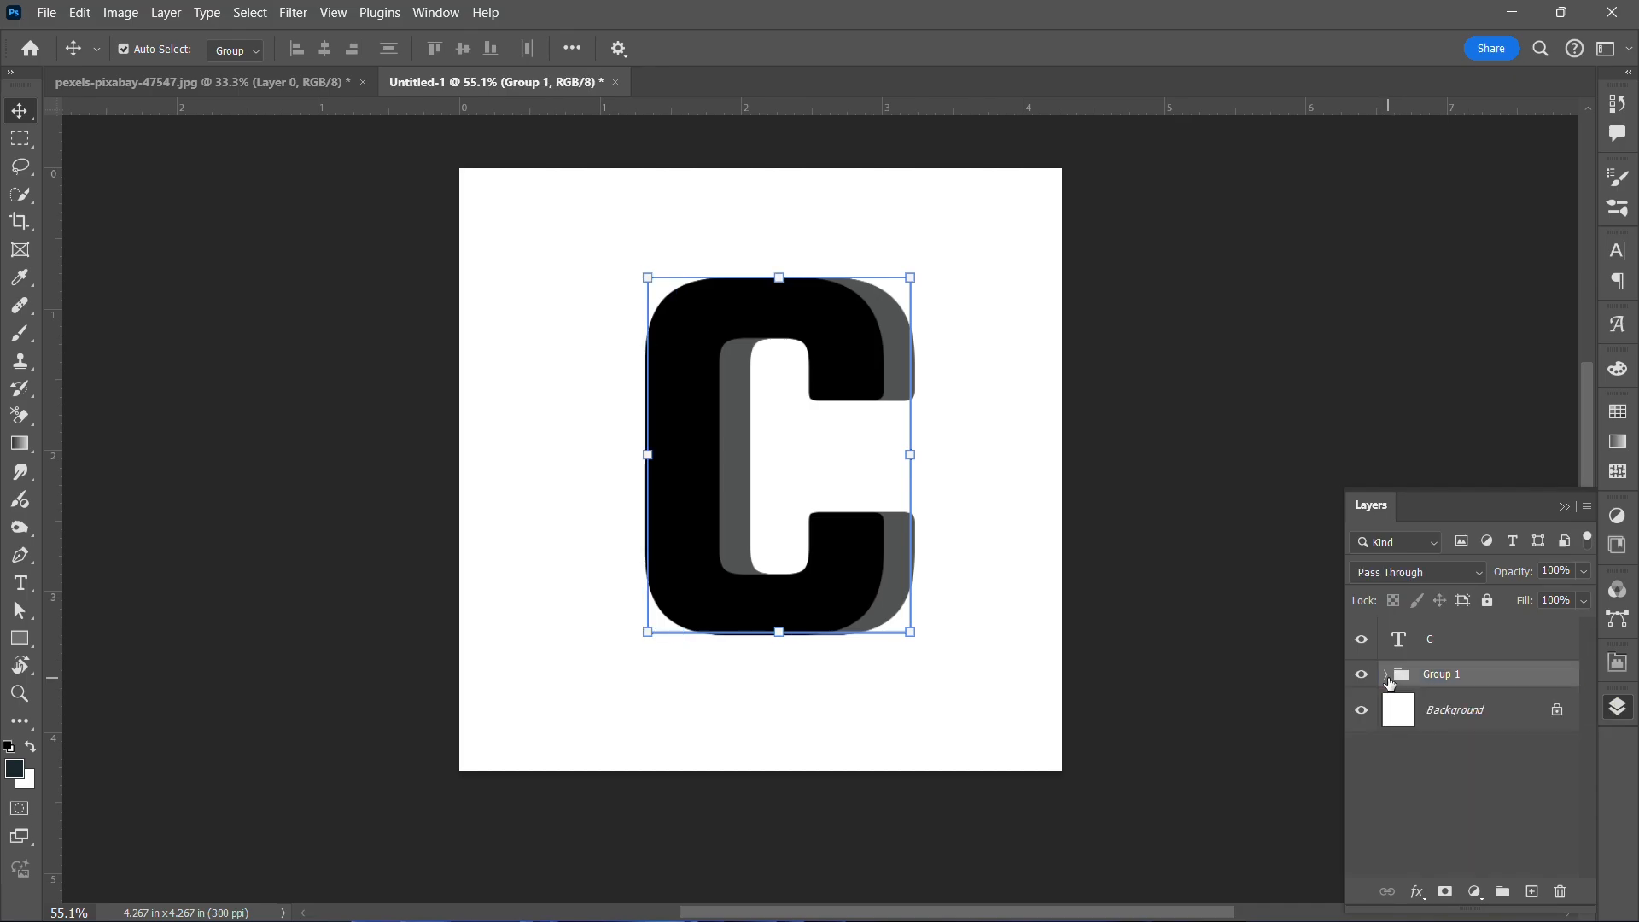
Bring the squirrel photo from pexels-pixabay-47547.jpg into the Untitled-1 document, directly above the black C layer.
click(1480, 642)
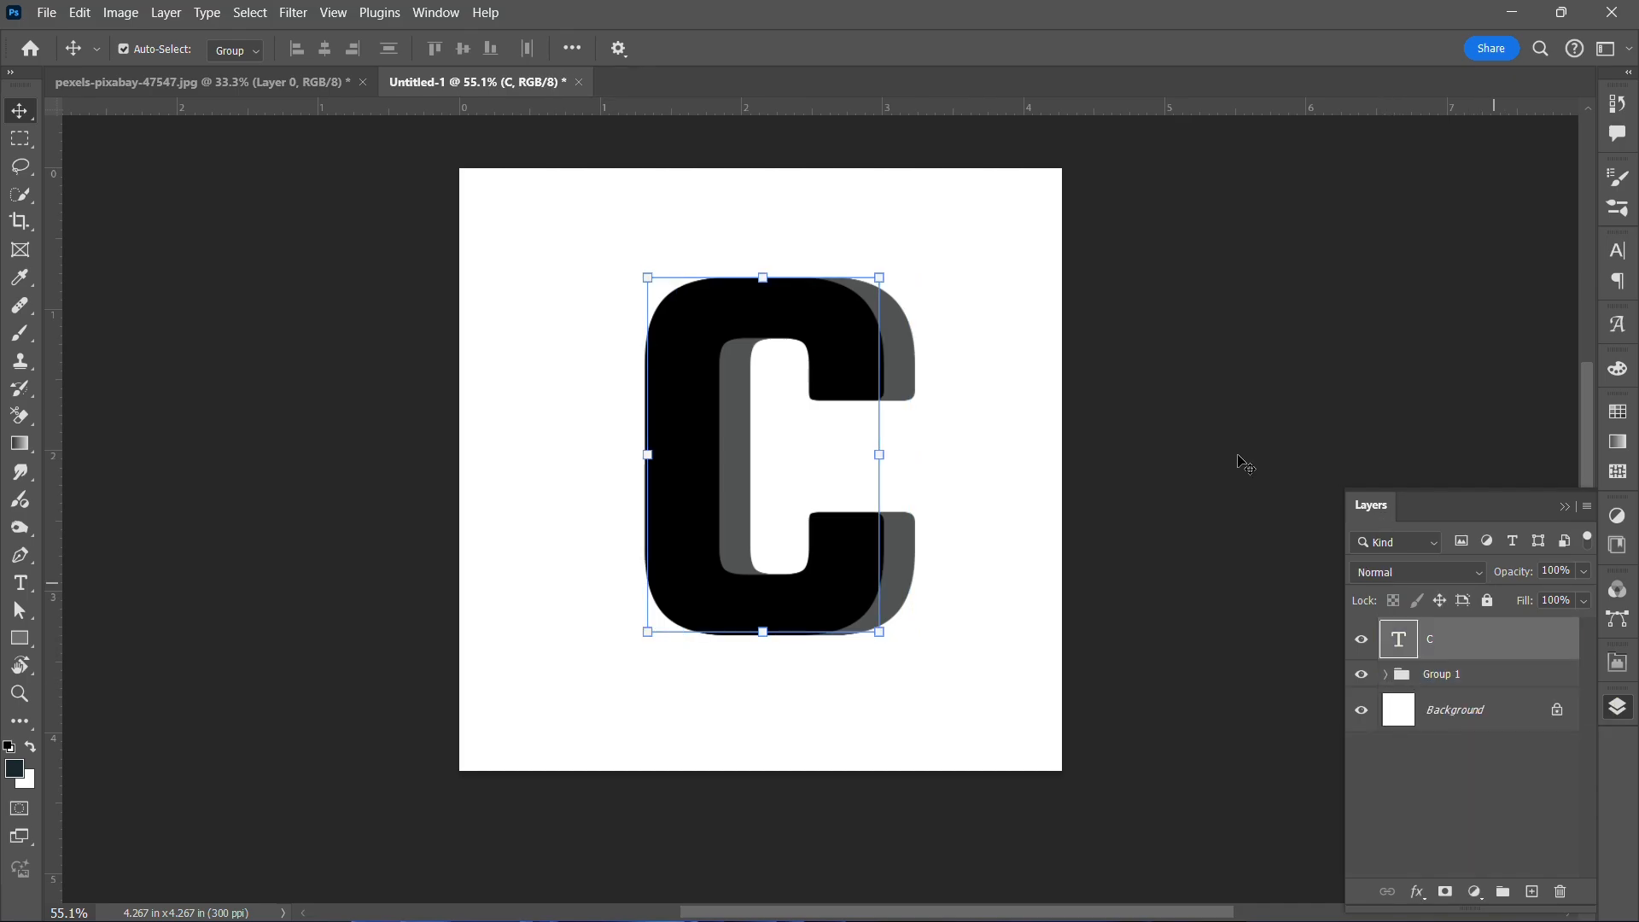
click(240, 83)
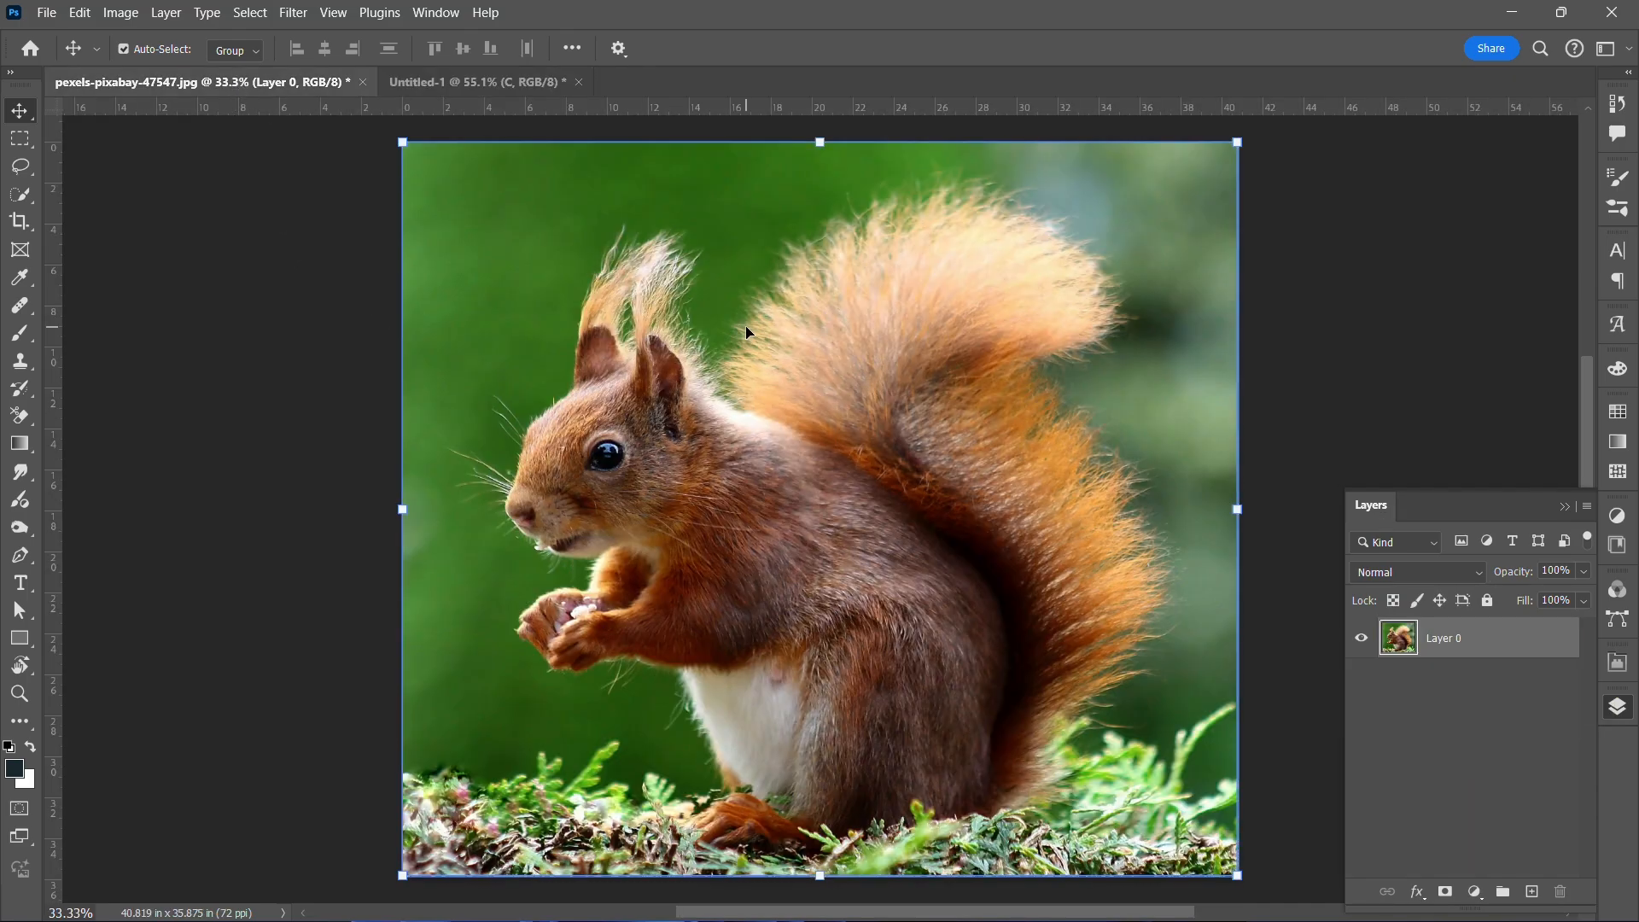
click(493, 90)
drag(549, 244, 560, 263)
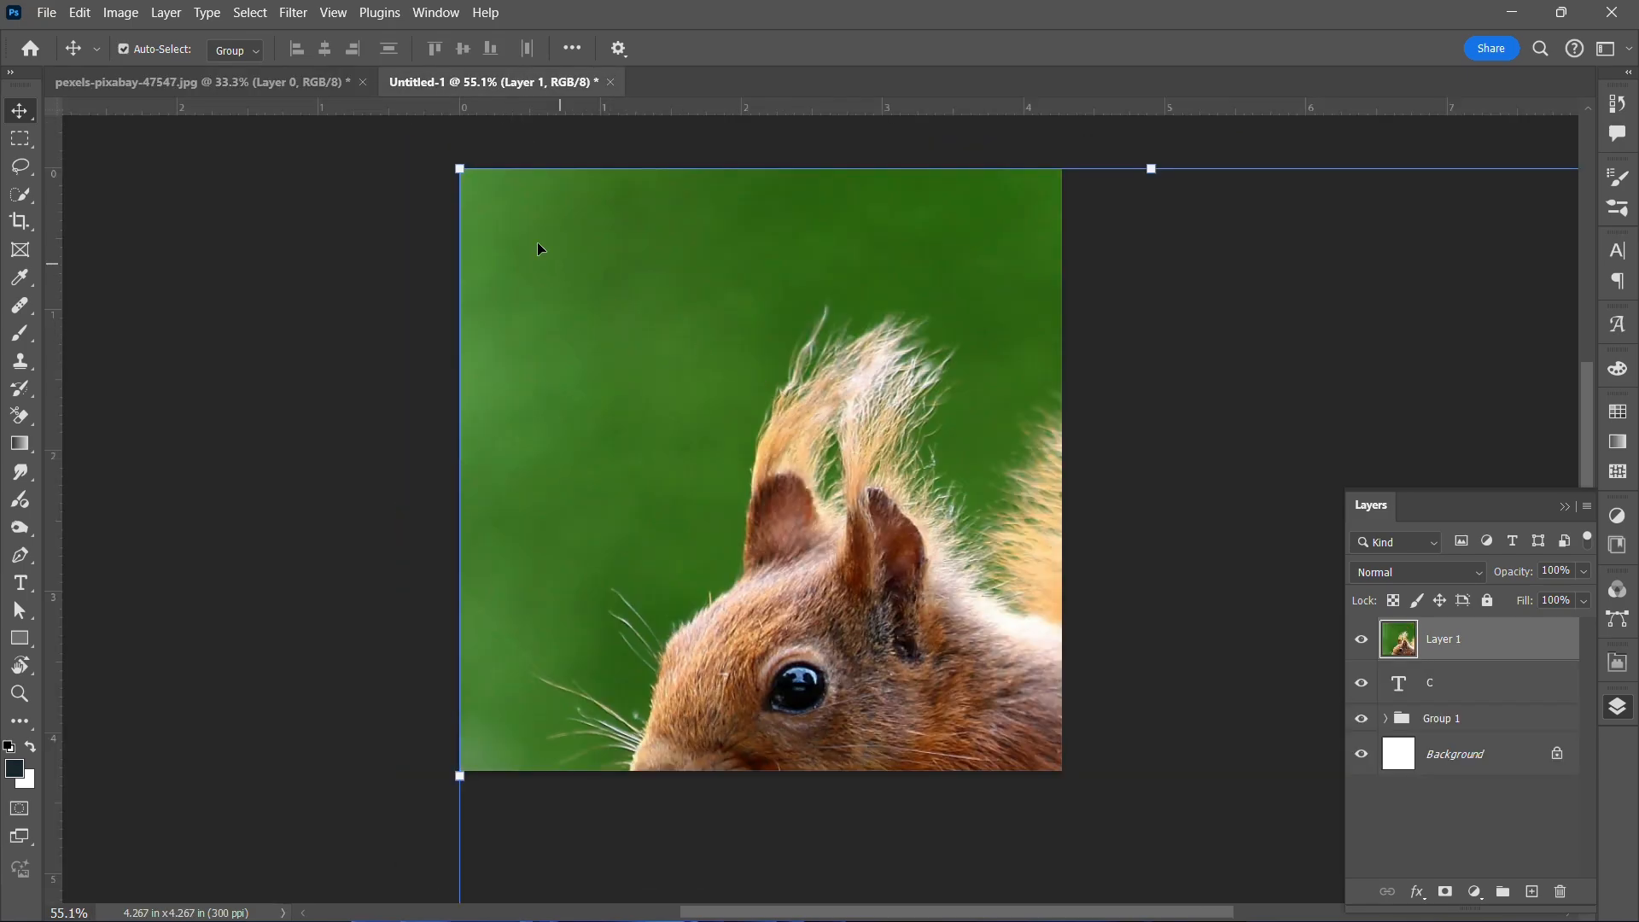
Scale the squirrel photo to about 43%, move it over the letter and lower its opacity to 48%.
drag(457, 169, 850, 512)
drag(955, 615, 581, 314)
click(1582, 573)
drag(1548, 606, 1526, 606)
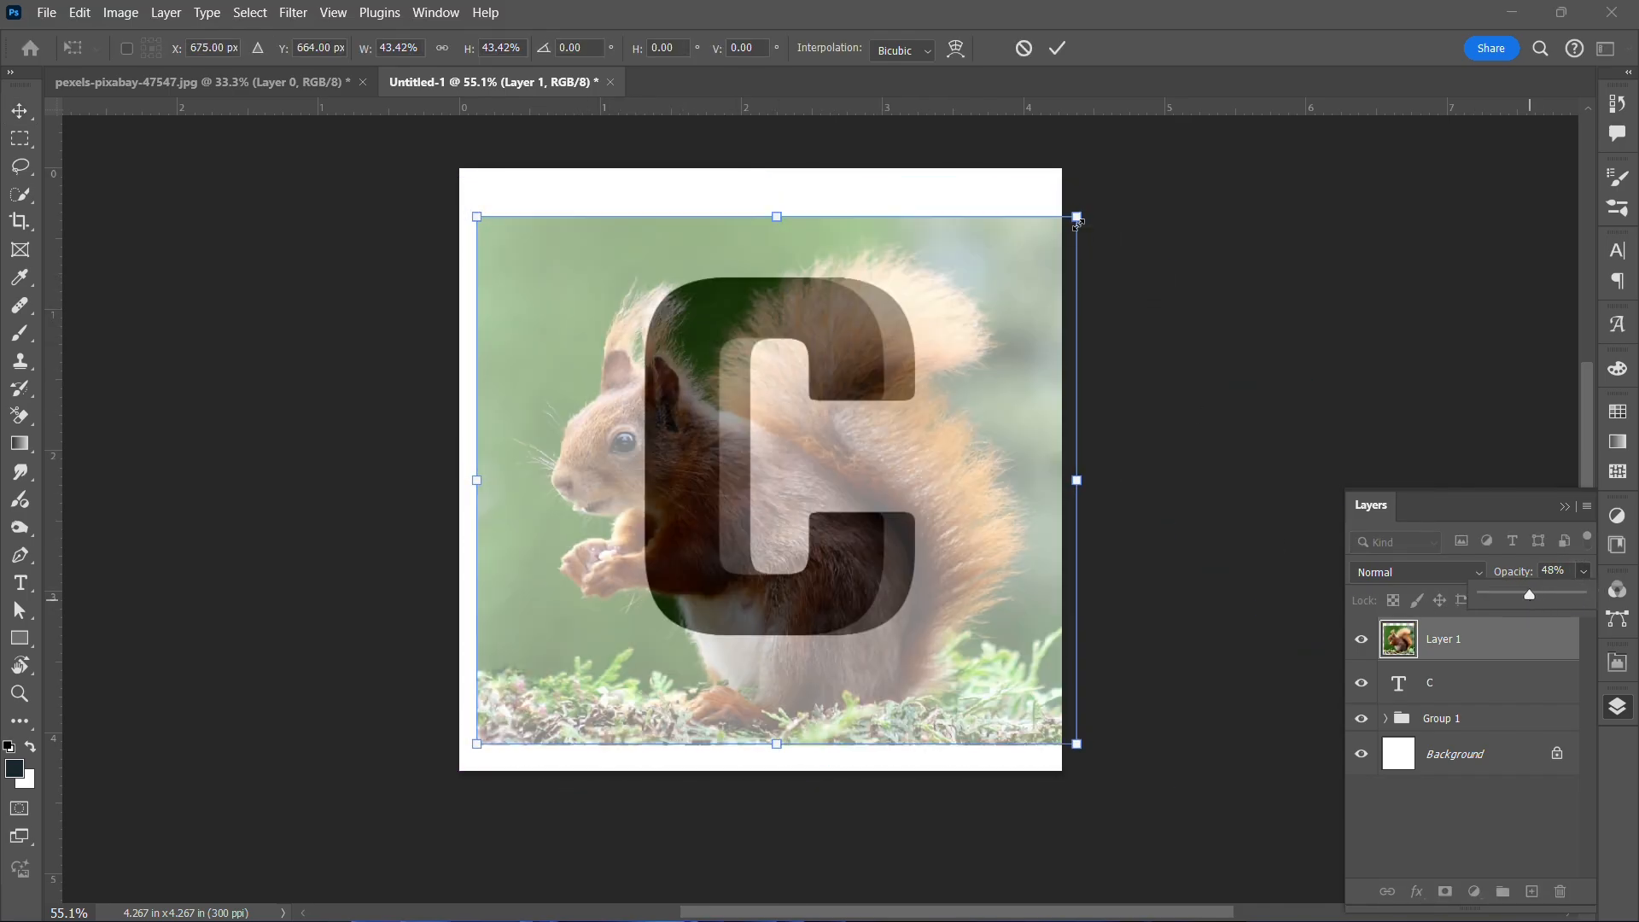
Shrink and reposition the squirrel photo to about 30.5% scale so it covers the whole 3D letter, and apply the transform.
drag(1073, 216, 974, 303)
drag(894, 479, 878, 469)
drag(970, 653, 952, 637)
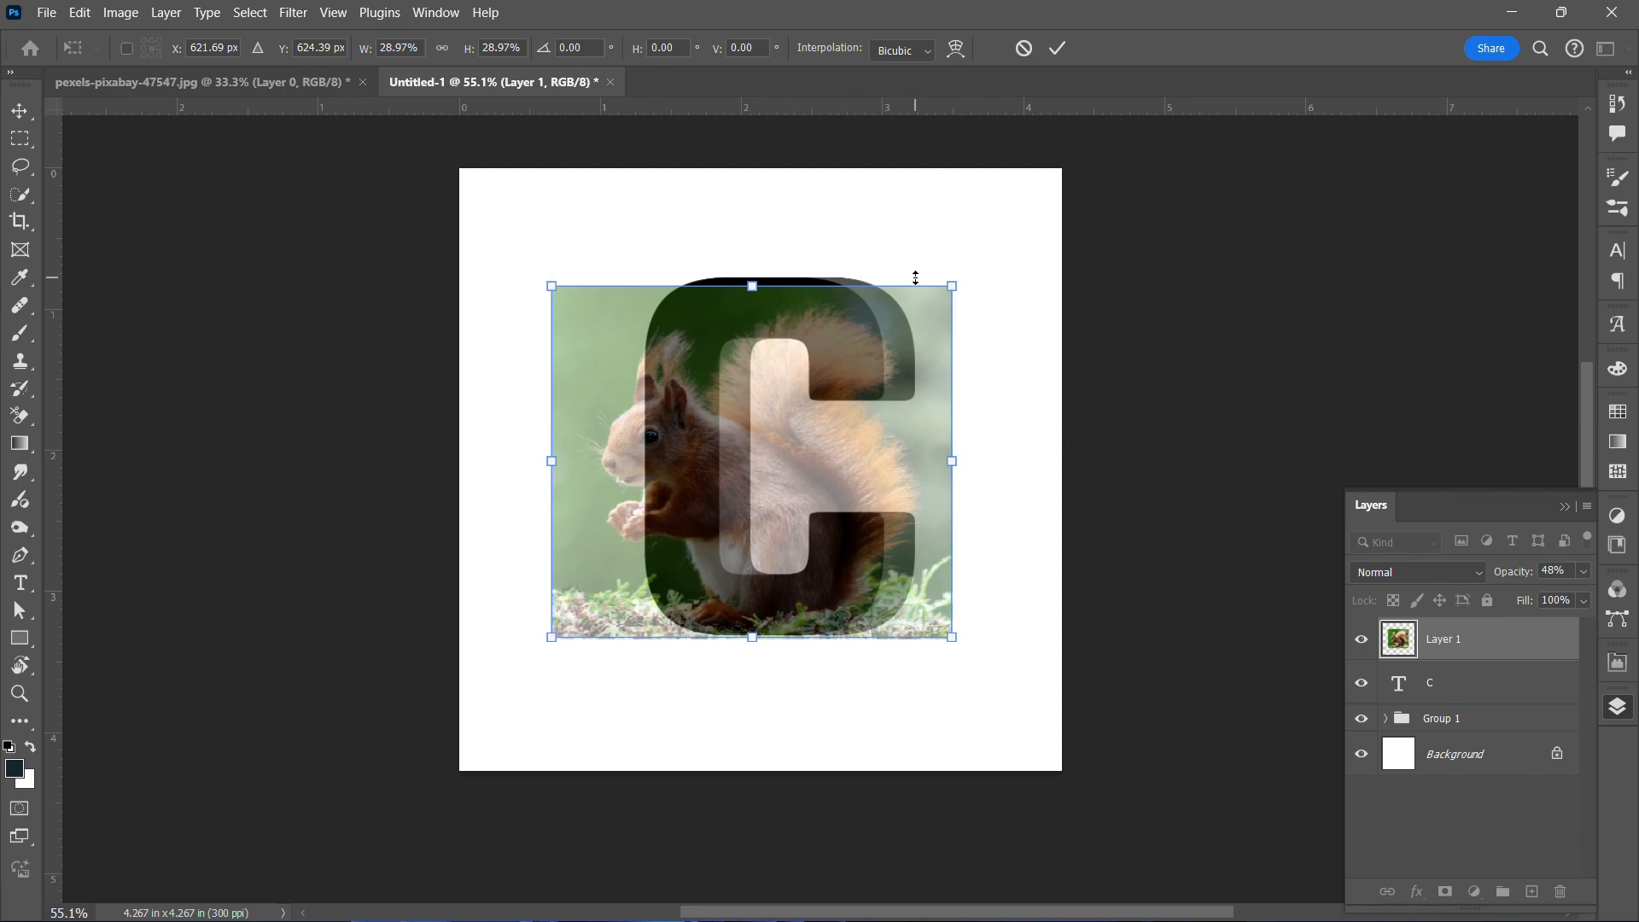
drag(954, 284, 987, 271)
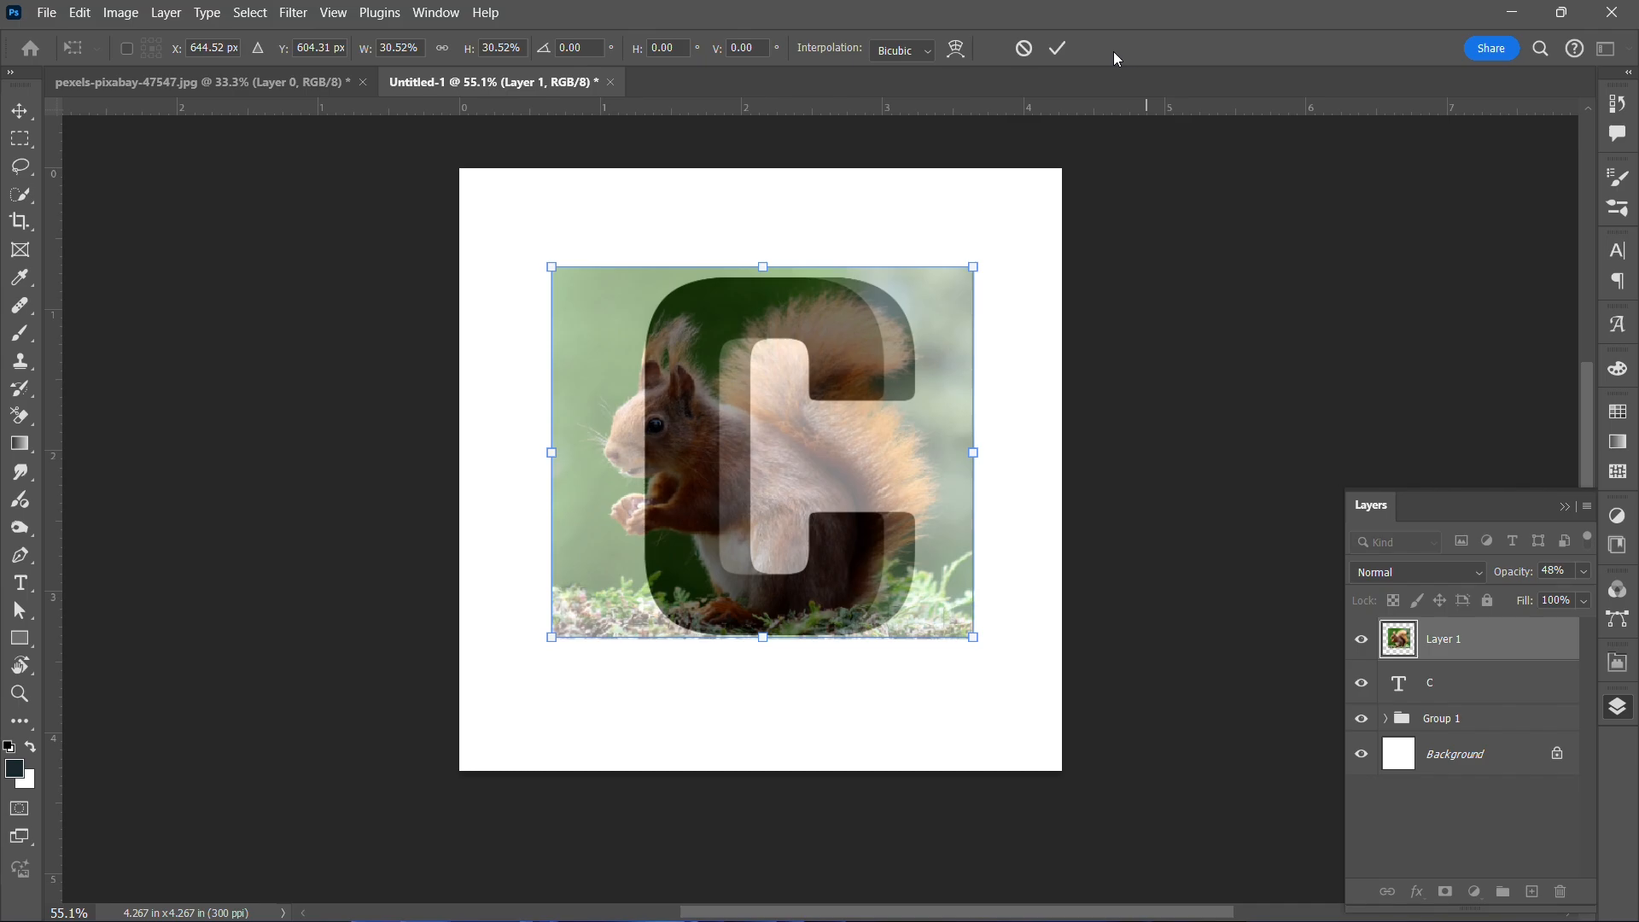
click(1059, 48)
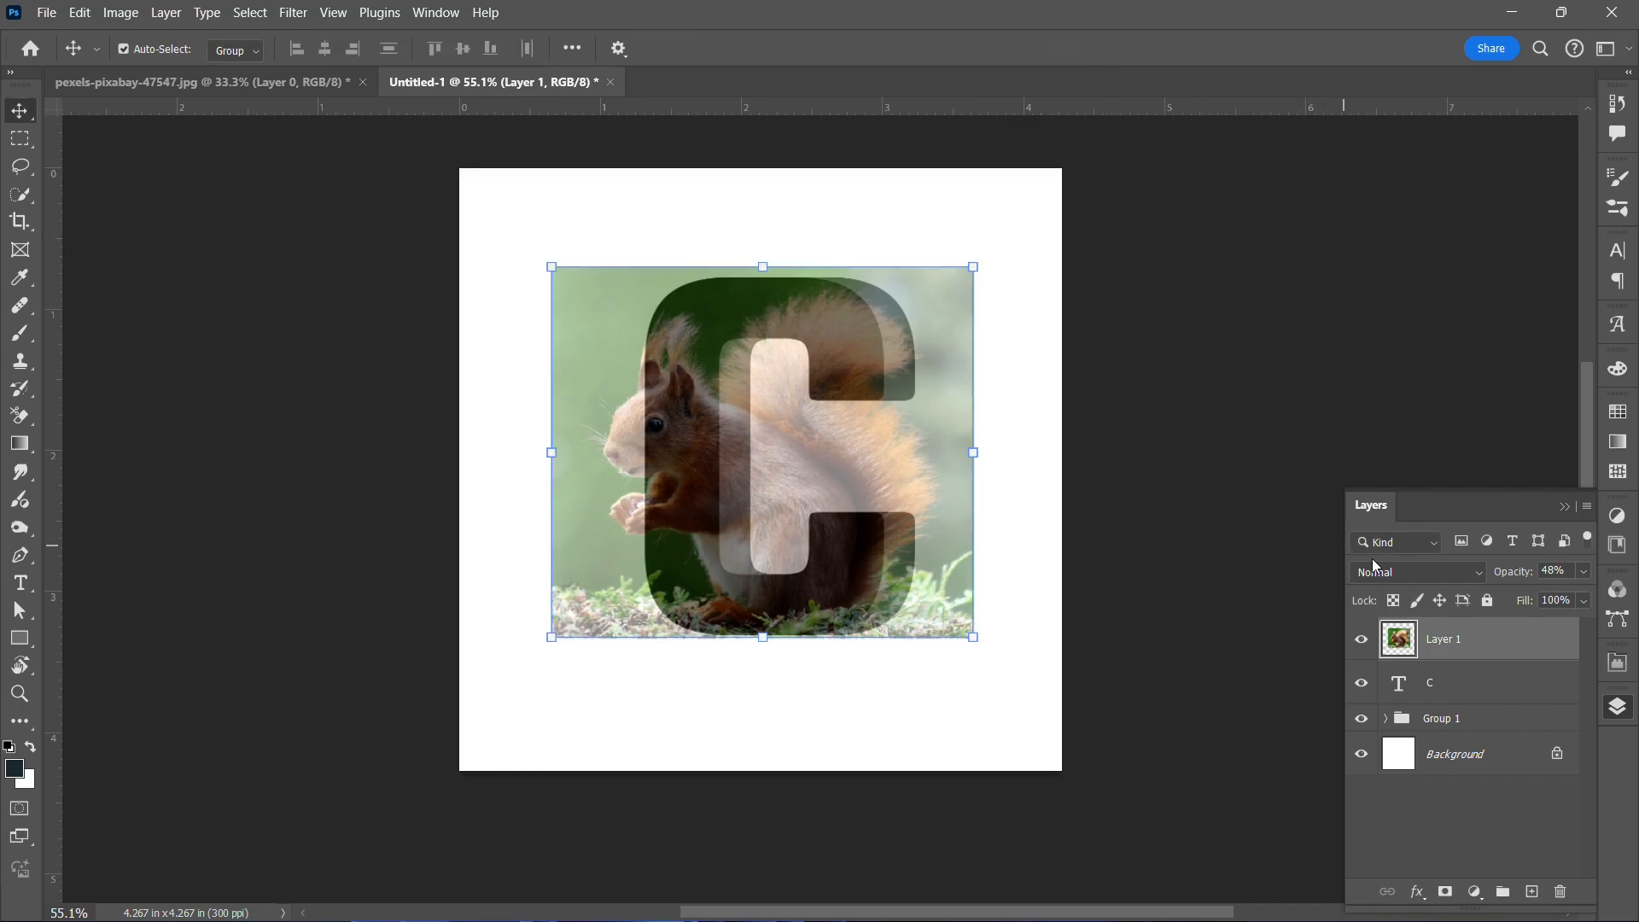
Restore the photo layer's opacity to 100% and clip it to the black C with a clipping mask.
click(1585, 570)
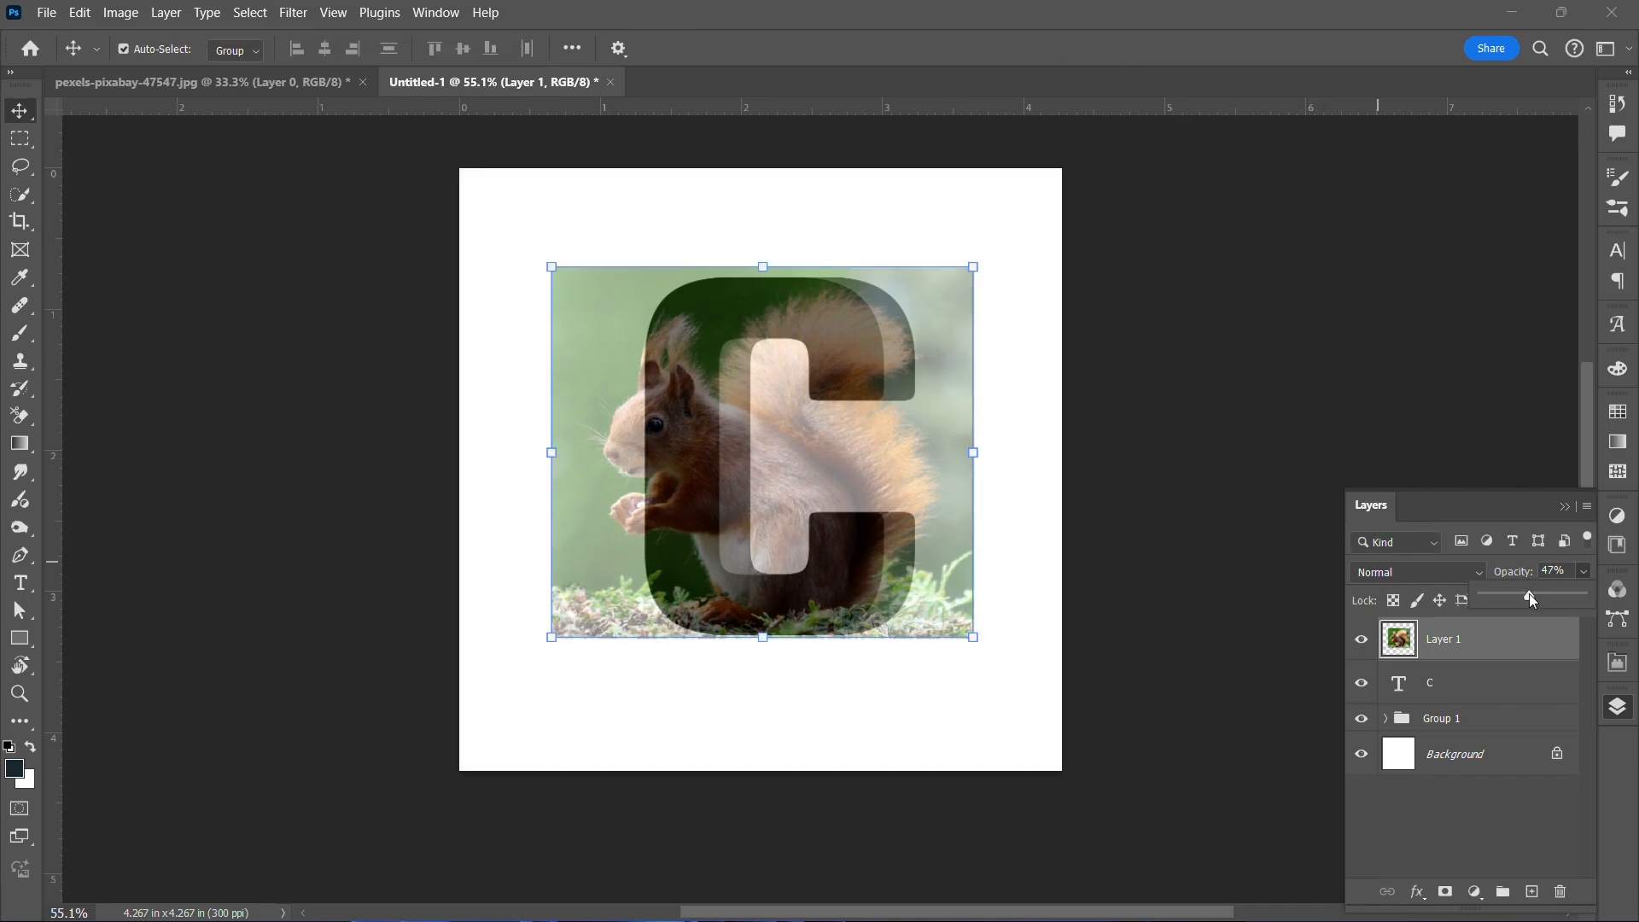
drag(1529, 593, 1609, 597)
right_click(1483, 656)
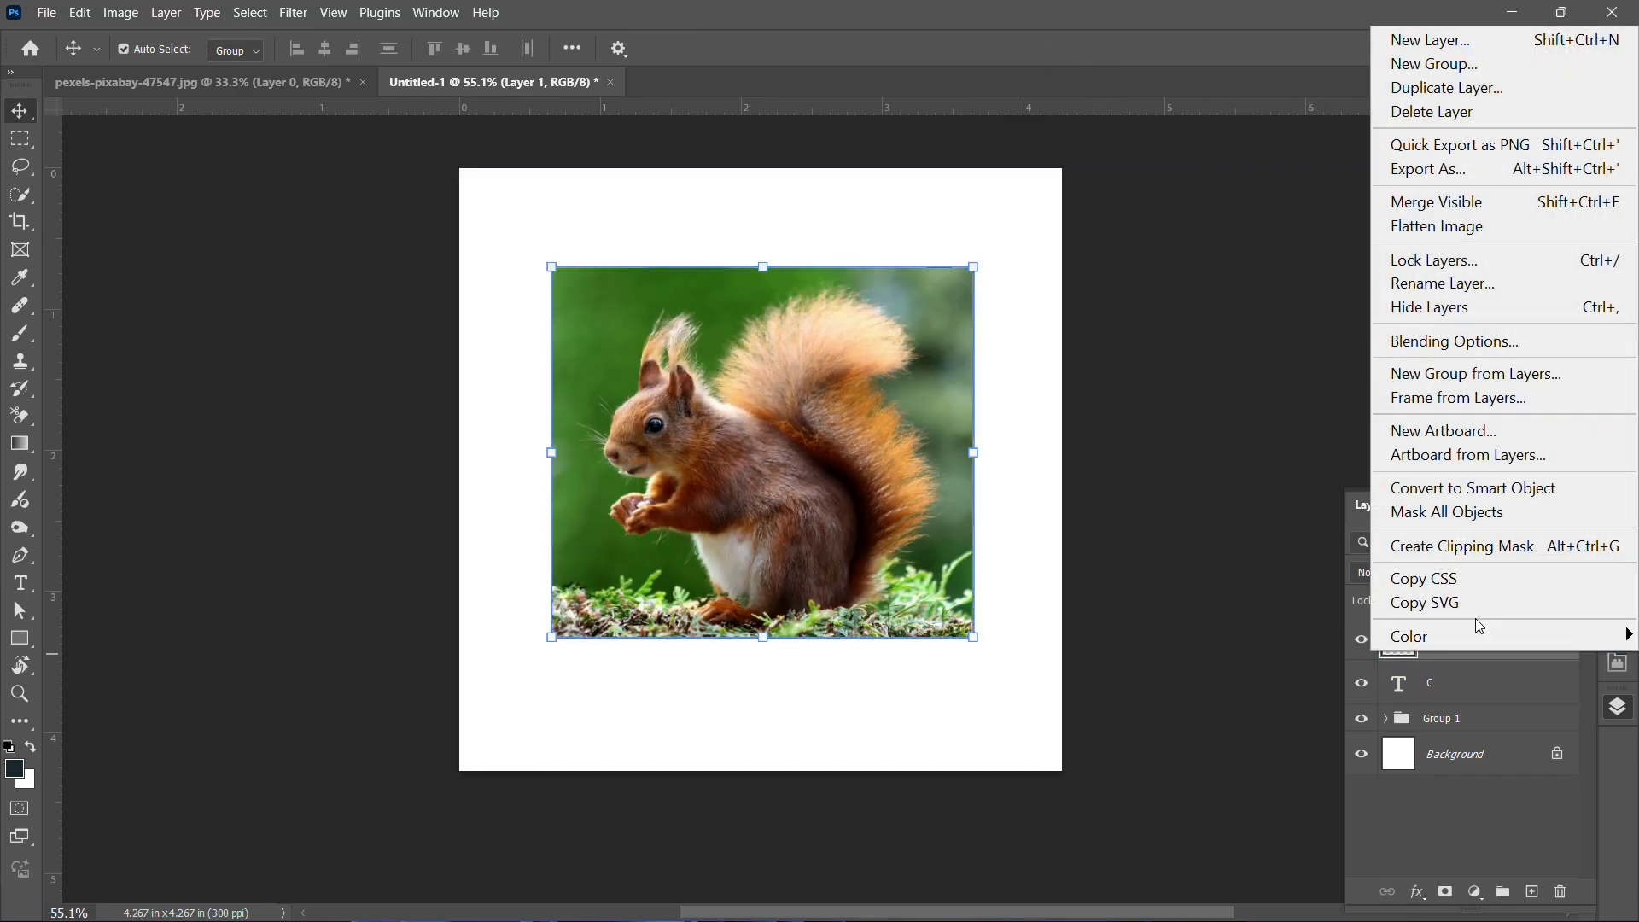
click(1476, 541)
Duplicate the photo layer directly above Group 1 and clip the copy to the group.
drag(1500, 642, 1494, 713)
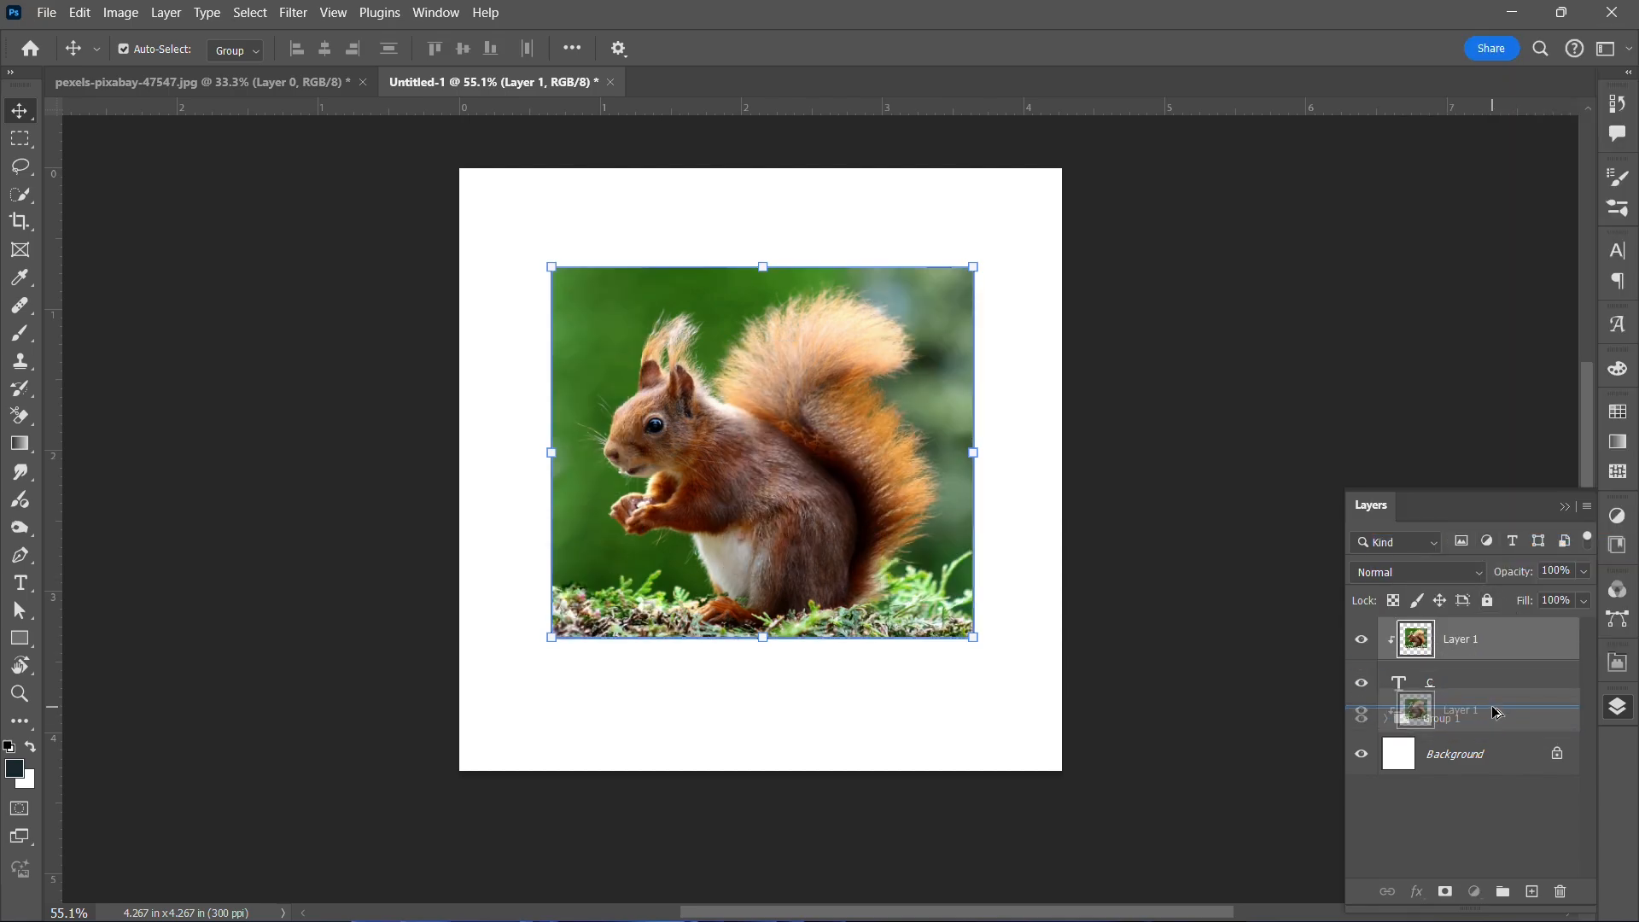
right_click(1473, 724)
click(1469, 619)
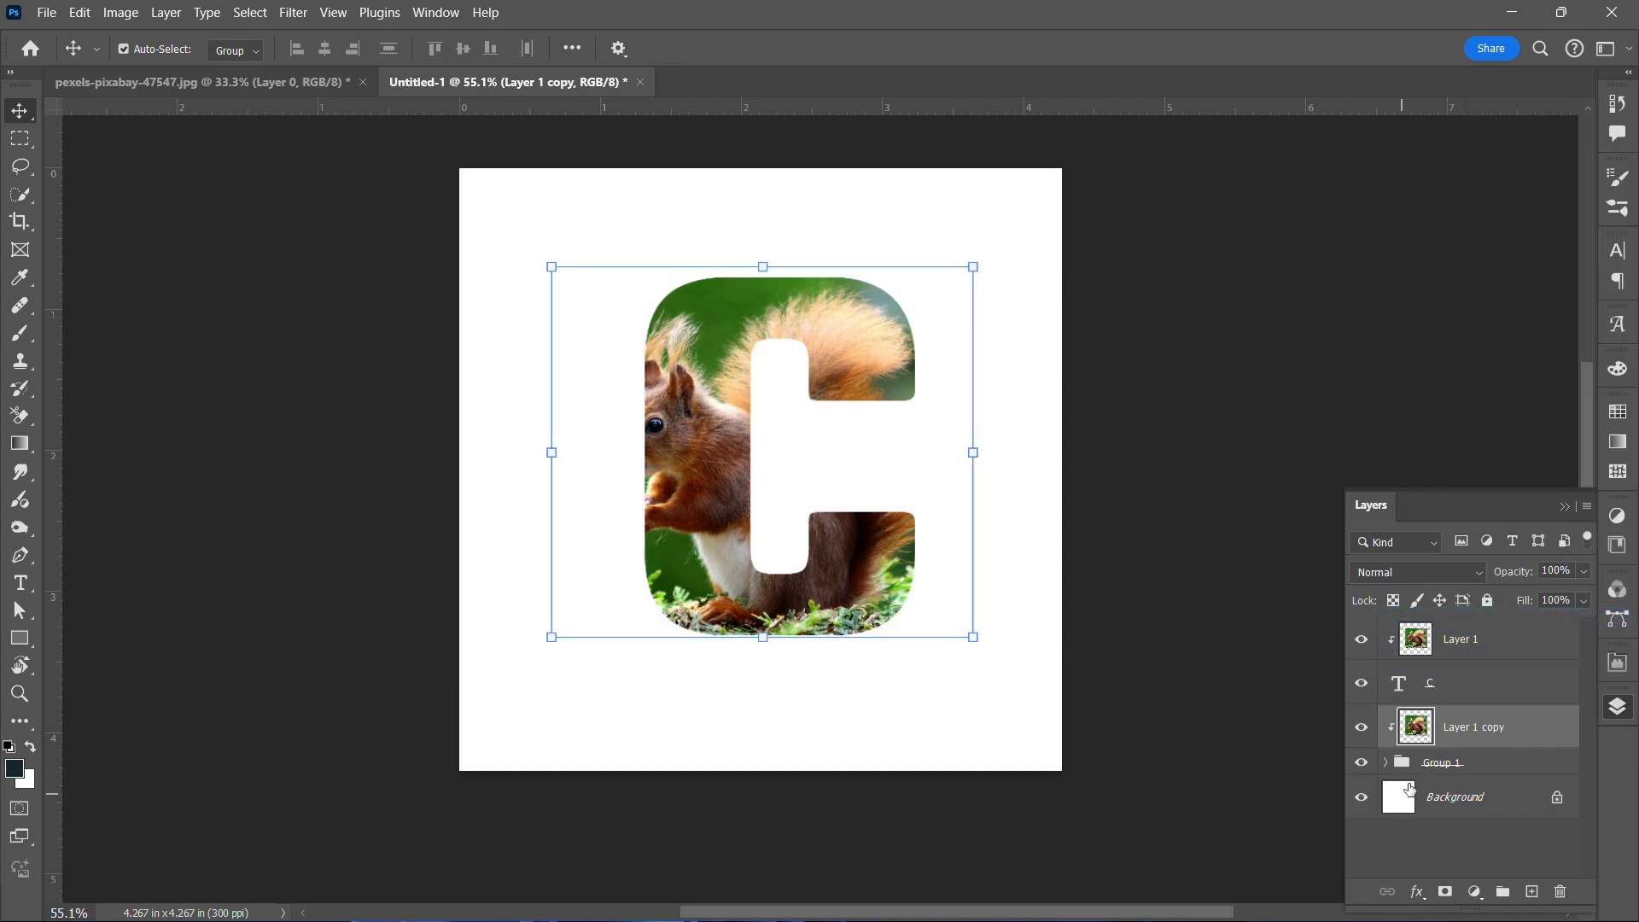
Add an Exposure adjustment clipped above the lower photo copy and set Exposure to -3.00.
click(1452, 891)
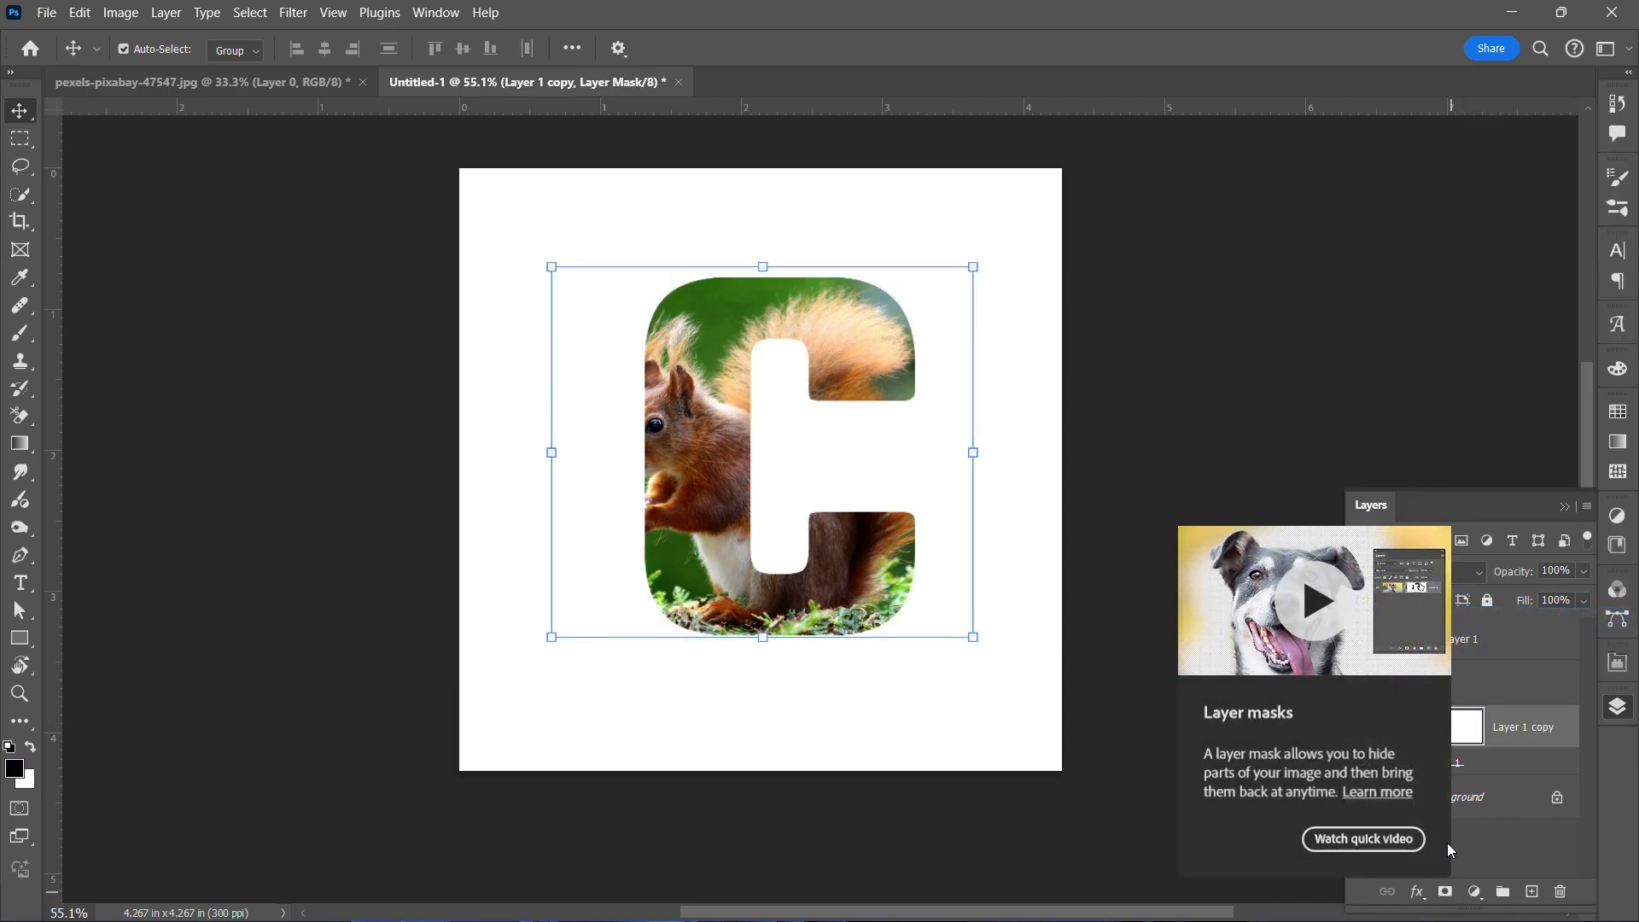
key(ctrl+z)
click(1474, 891)
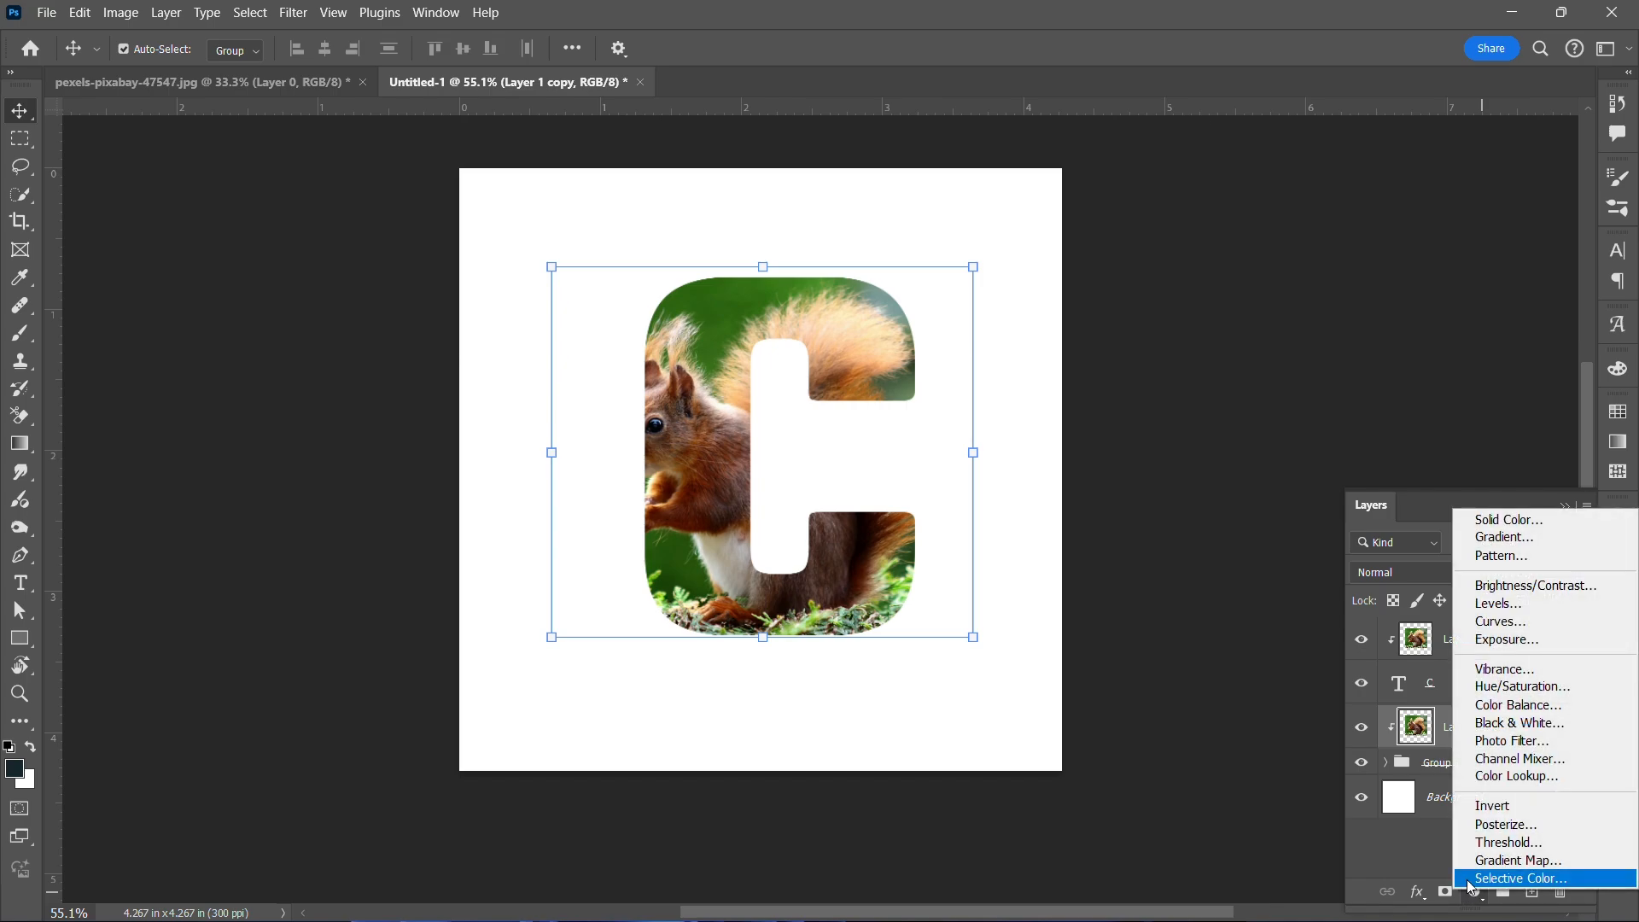
click(1491, 638)
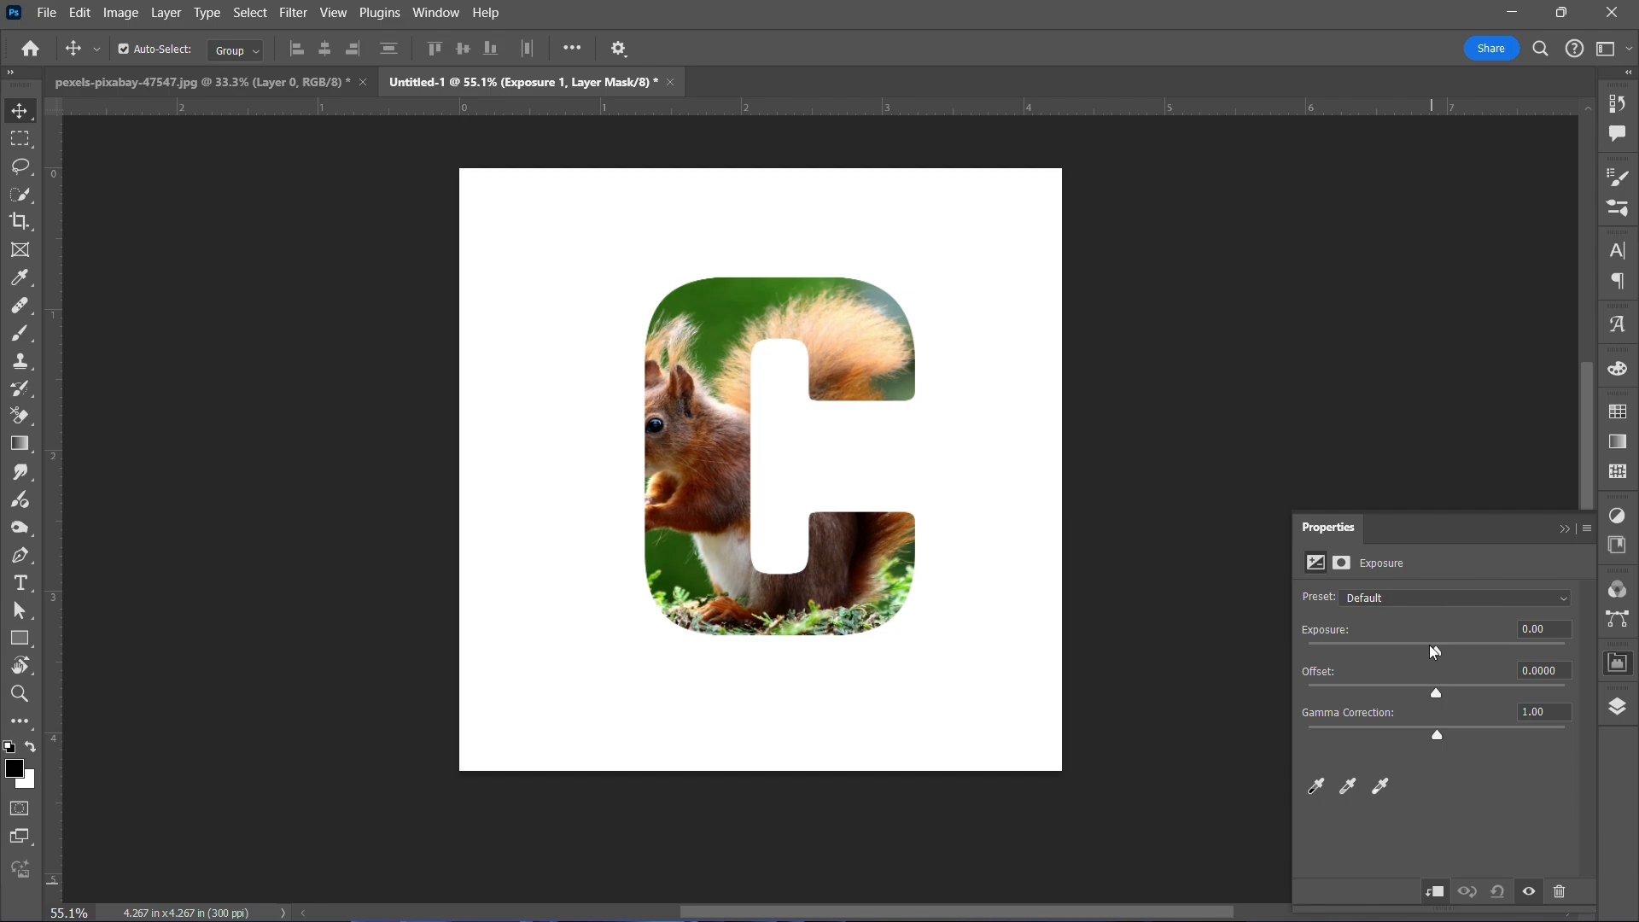
drag(1437, 653, 1378, 669)
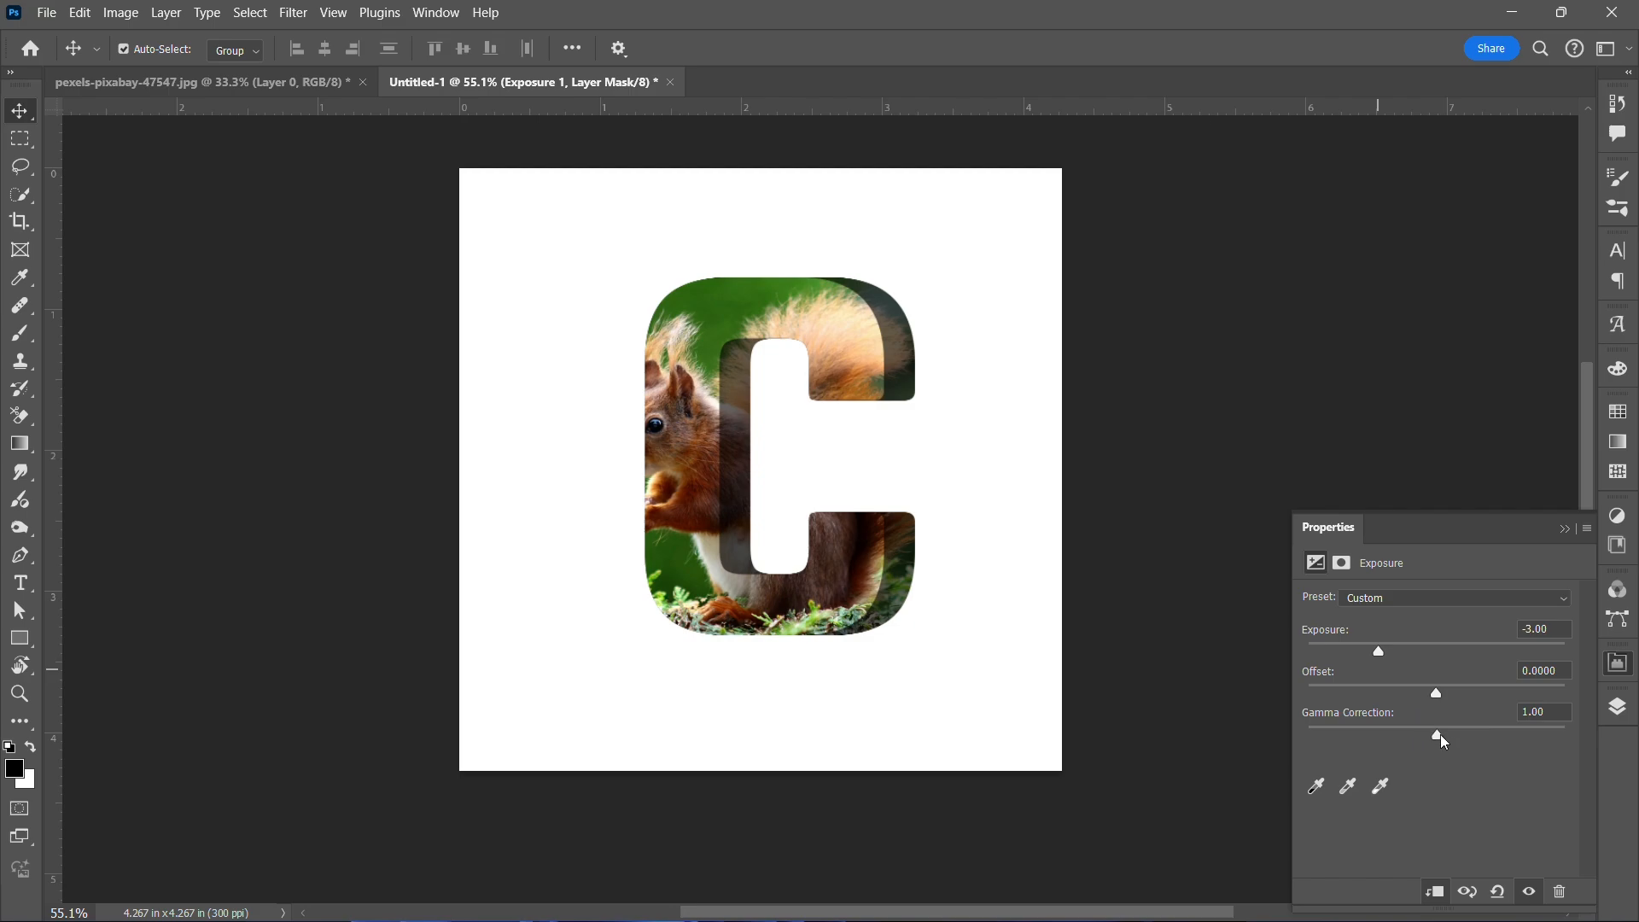
Set the Exposure adjustment's Gamma Correction to 1.25 and its Offset to -0.0417.
drag(1436, 741, 1414, 743)
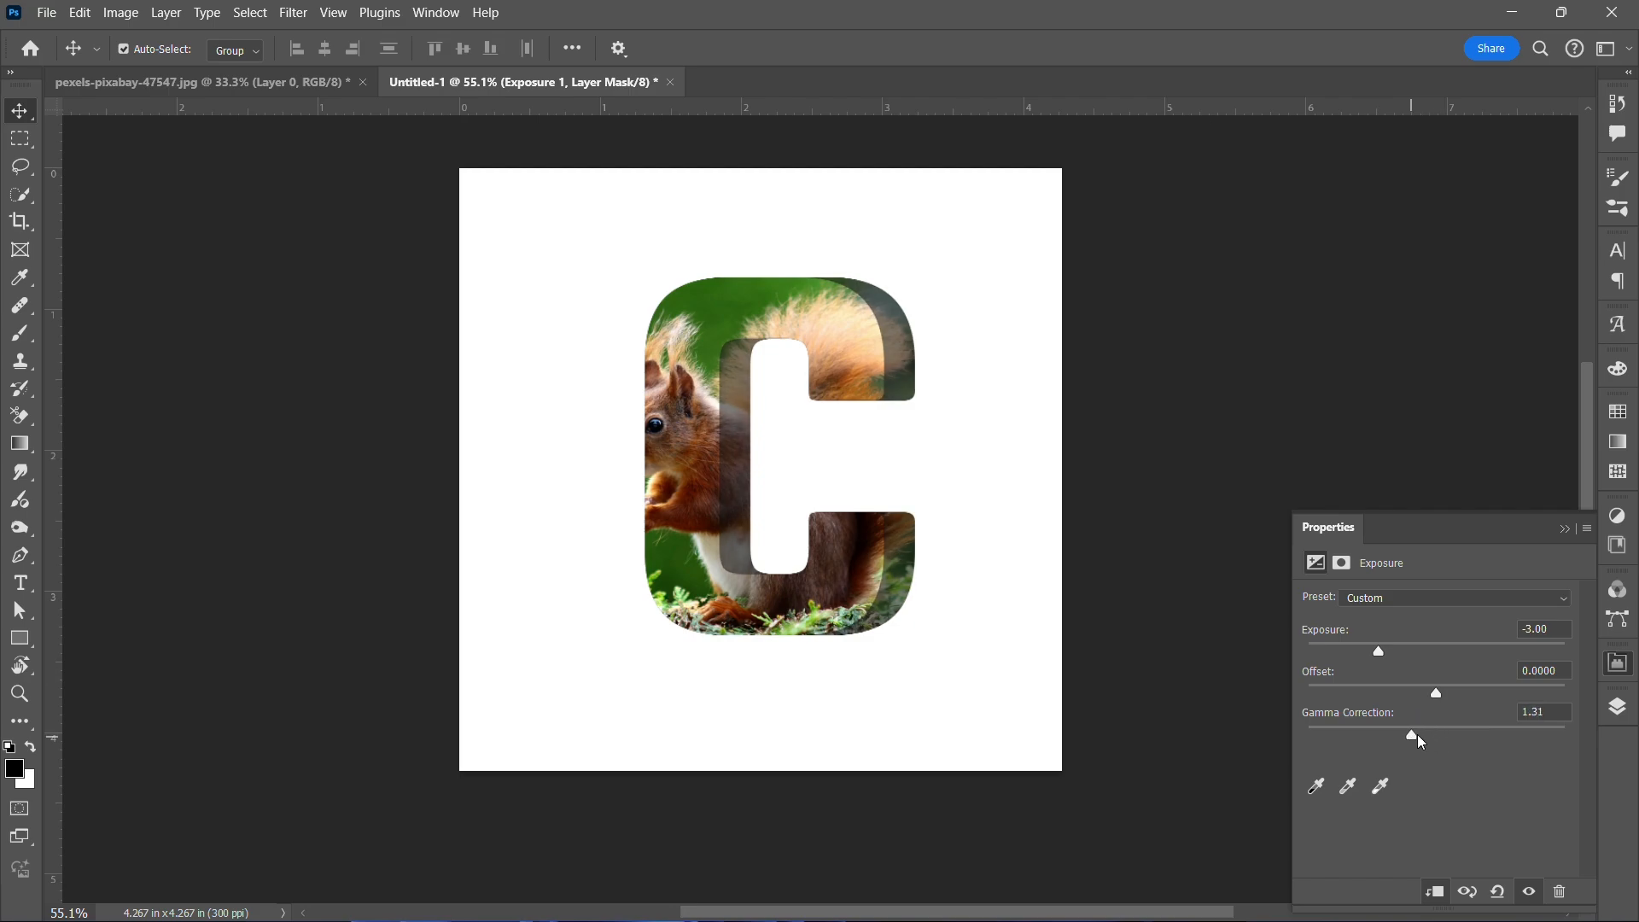
drag(1437, 698, 1429, 700)
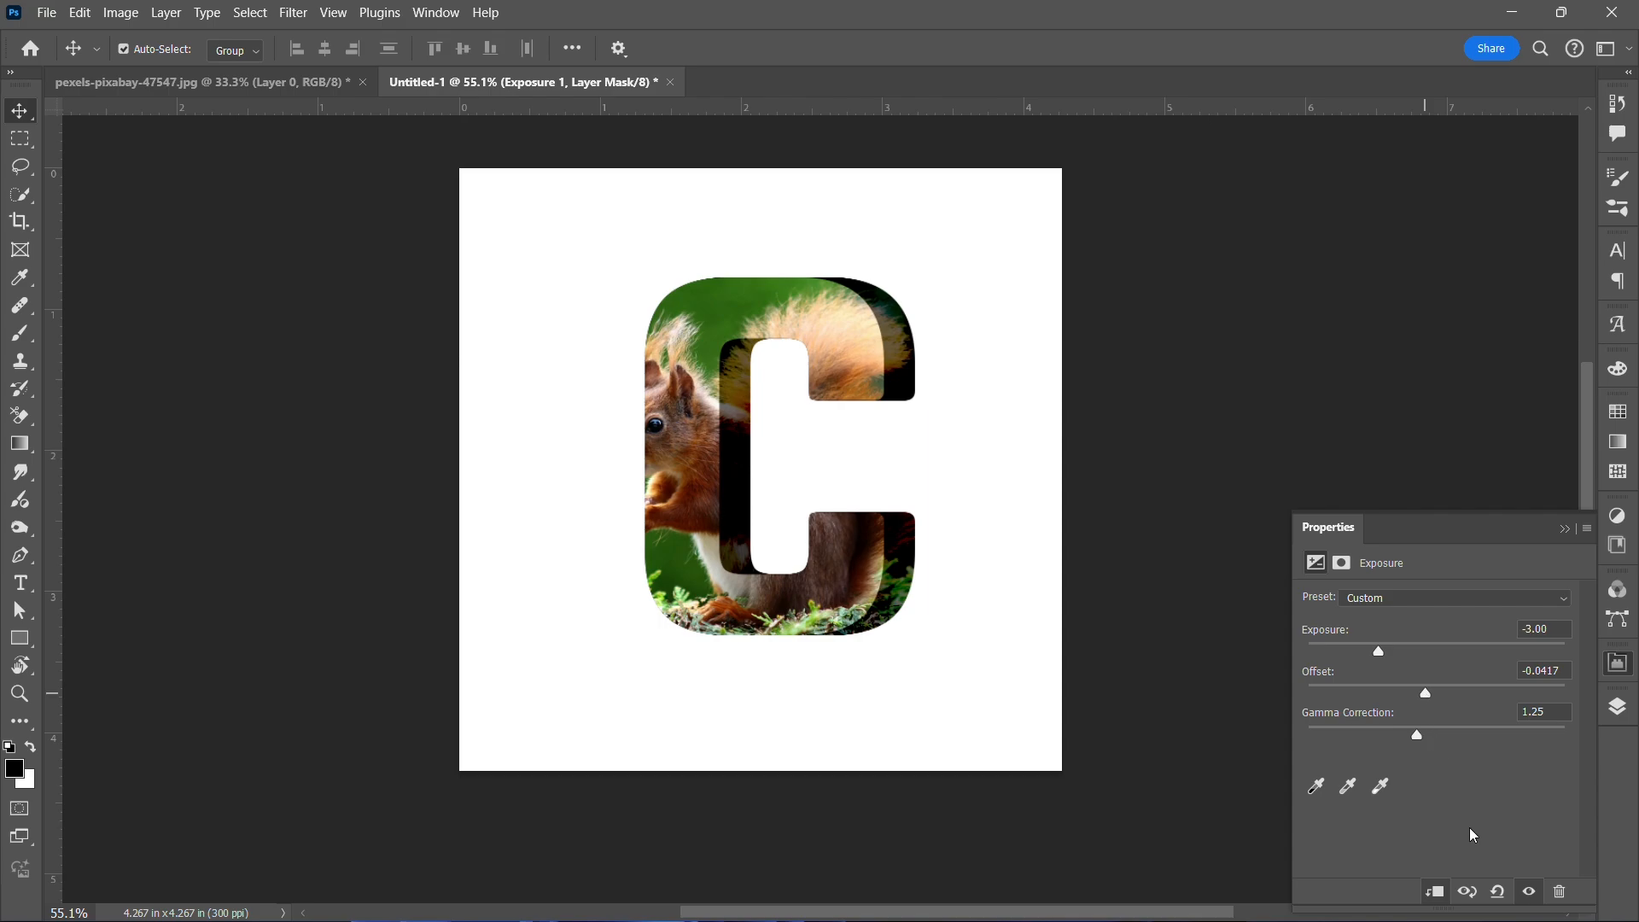
Duplicate the top photo layer and mask the copy to the squirrel using an automatic subject selection.
click(1615, 709)
click(1455, 642)
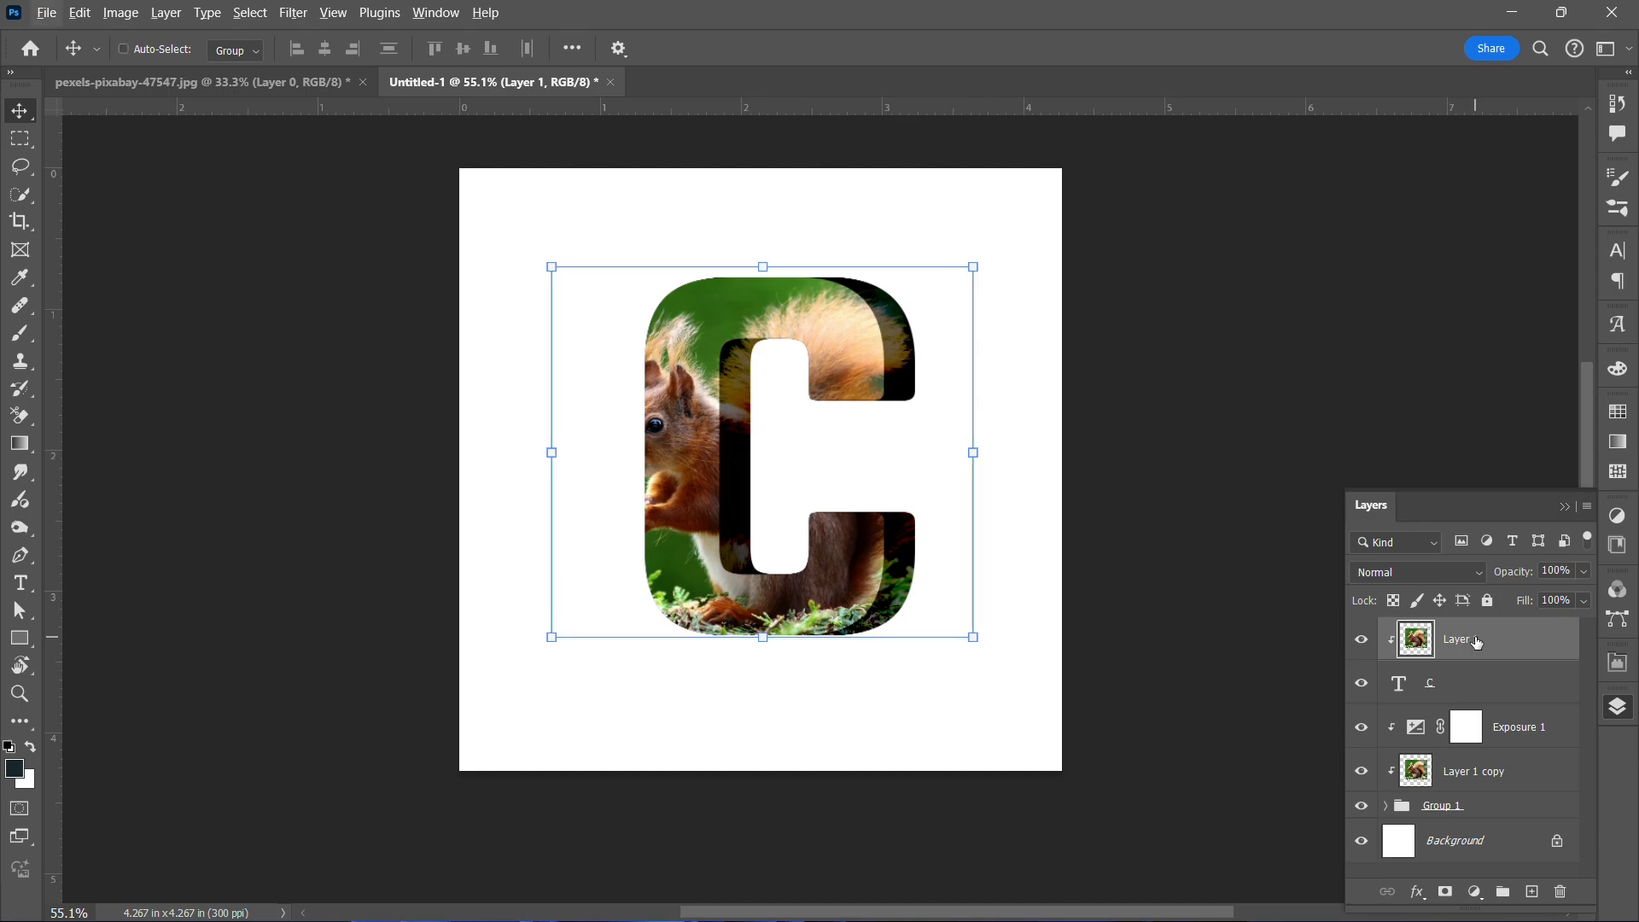
key(ctrl+j)
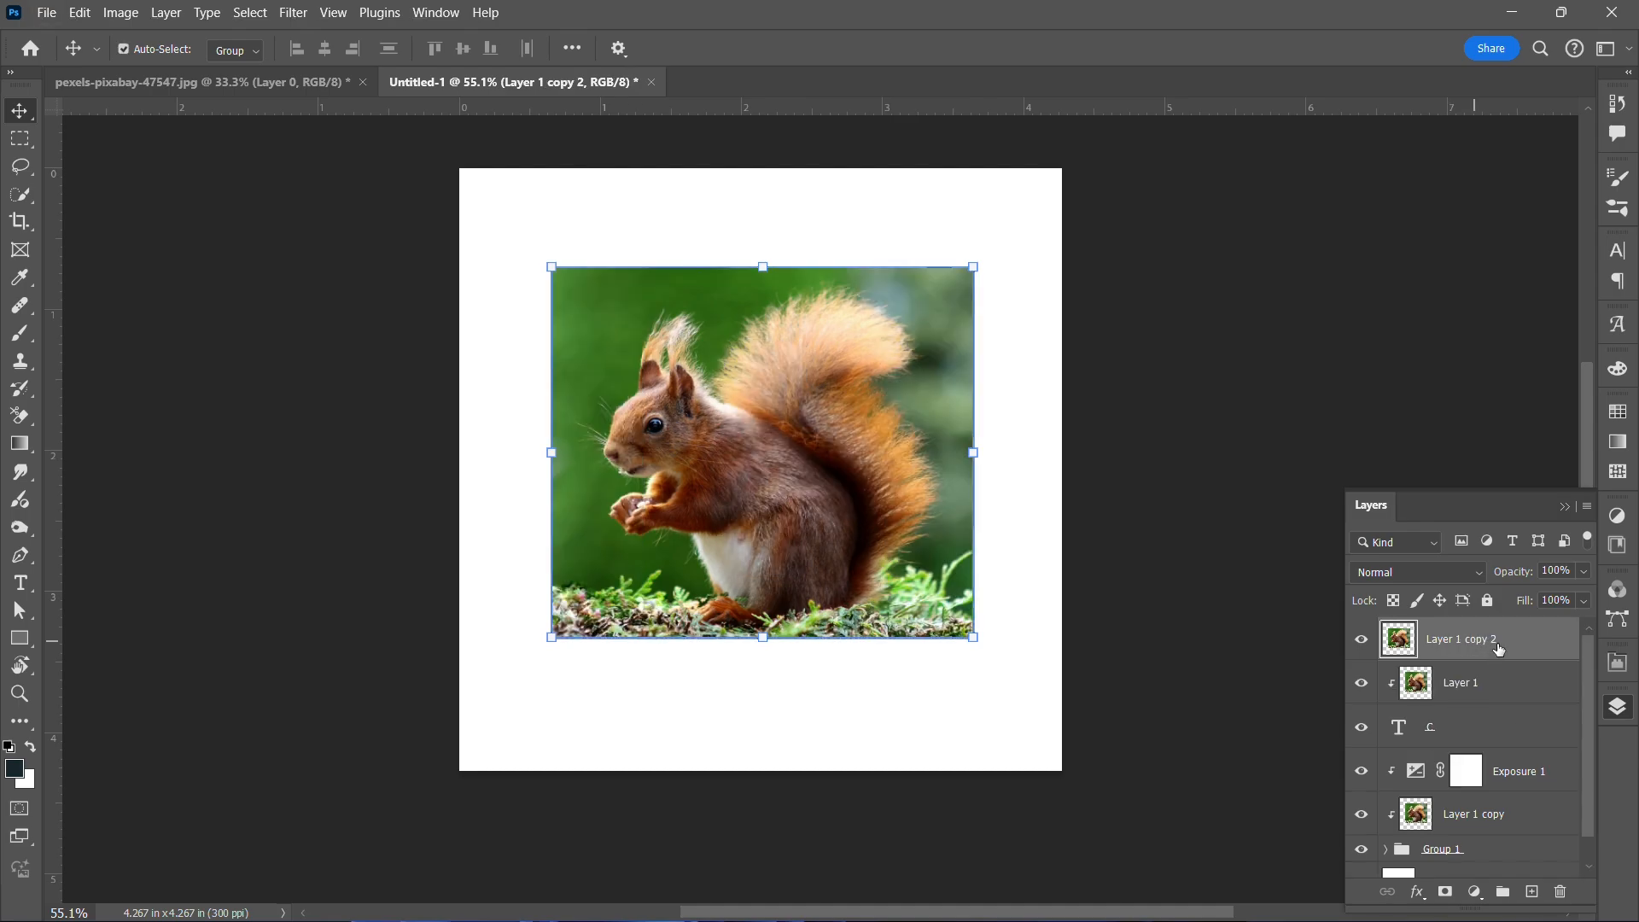
click(250, 12)
click(273, 299)
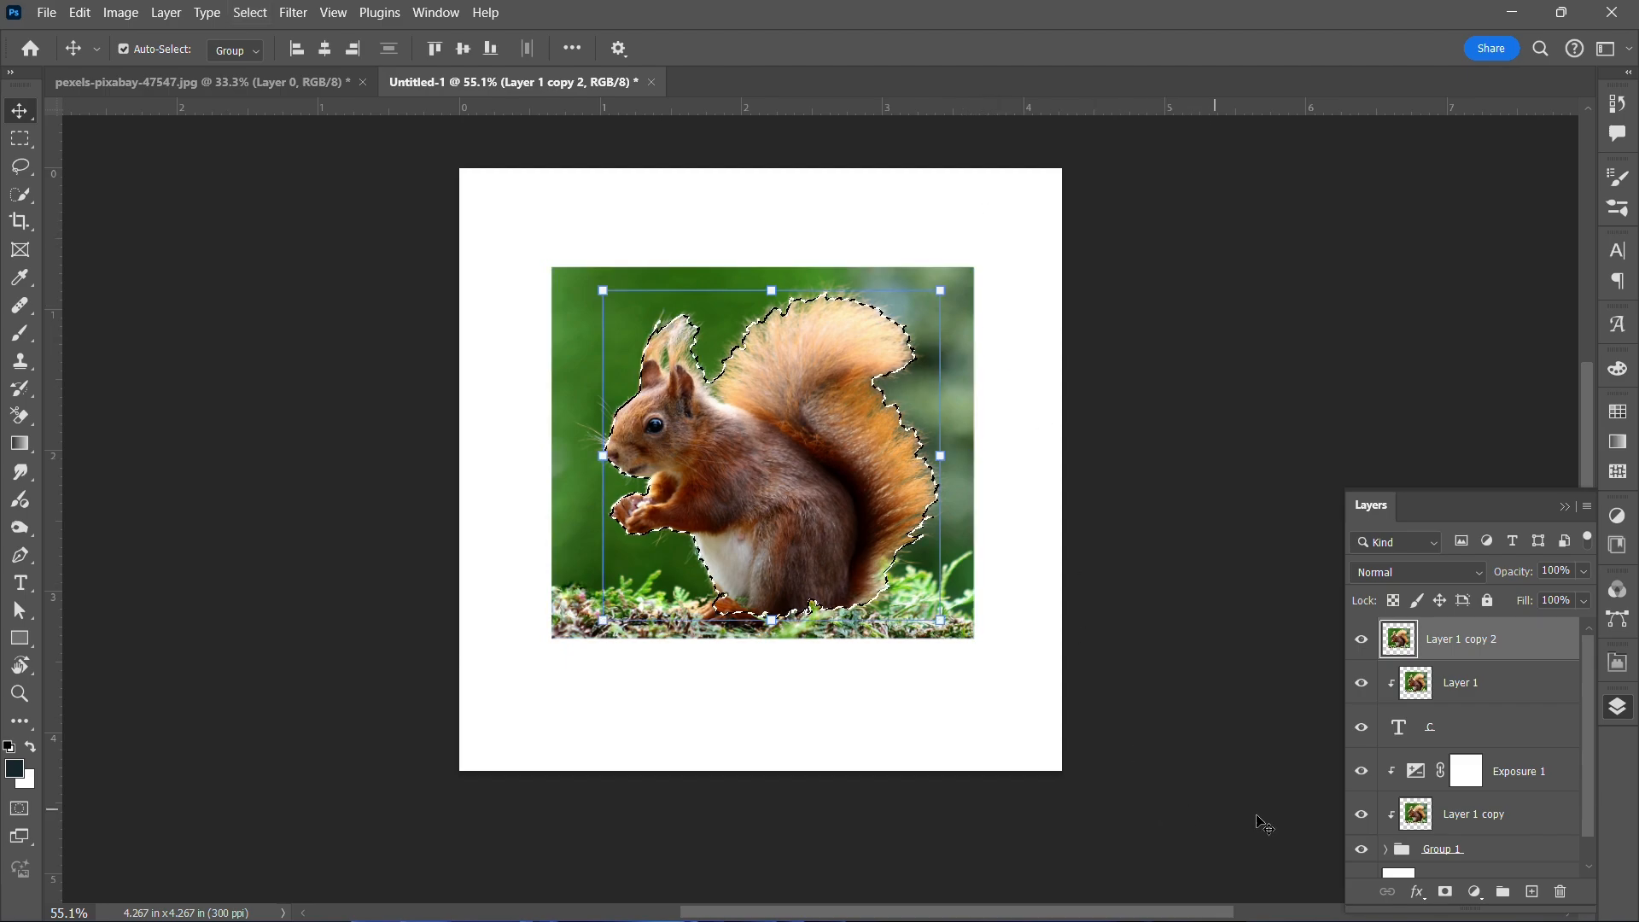
click(1444, 898)
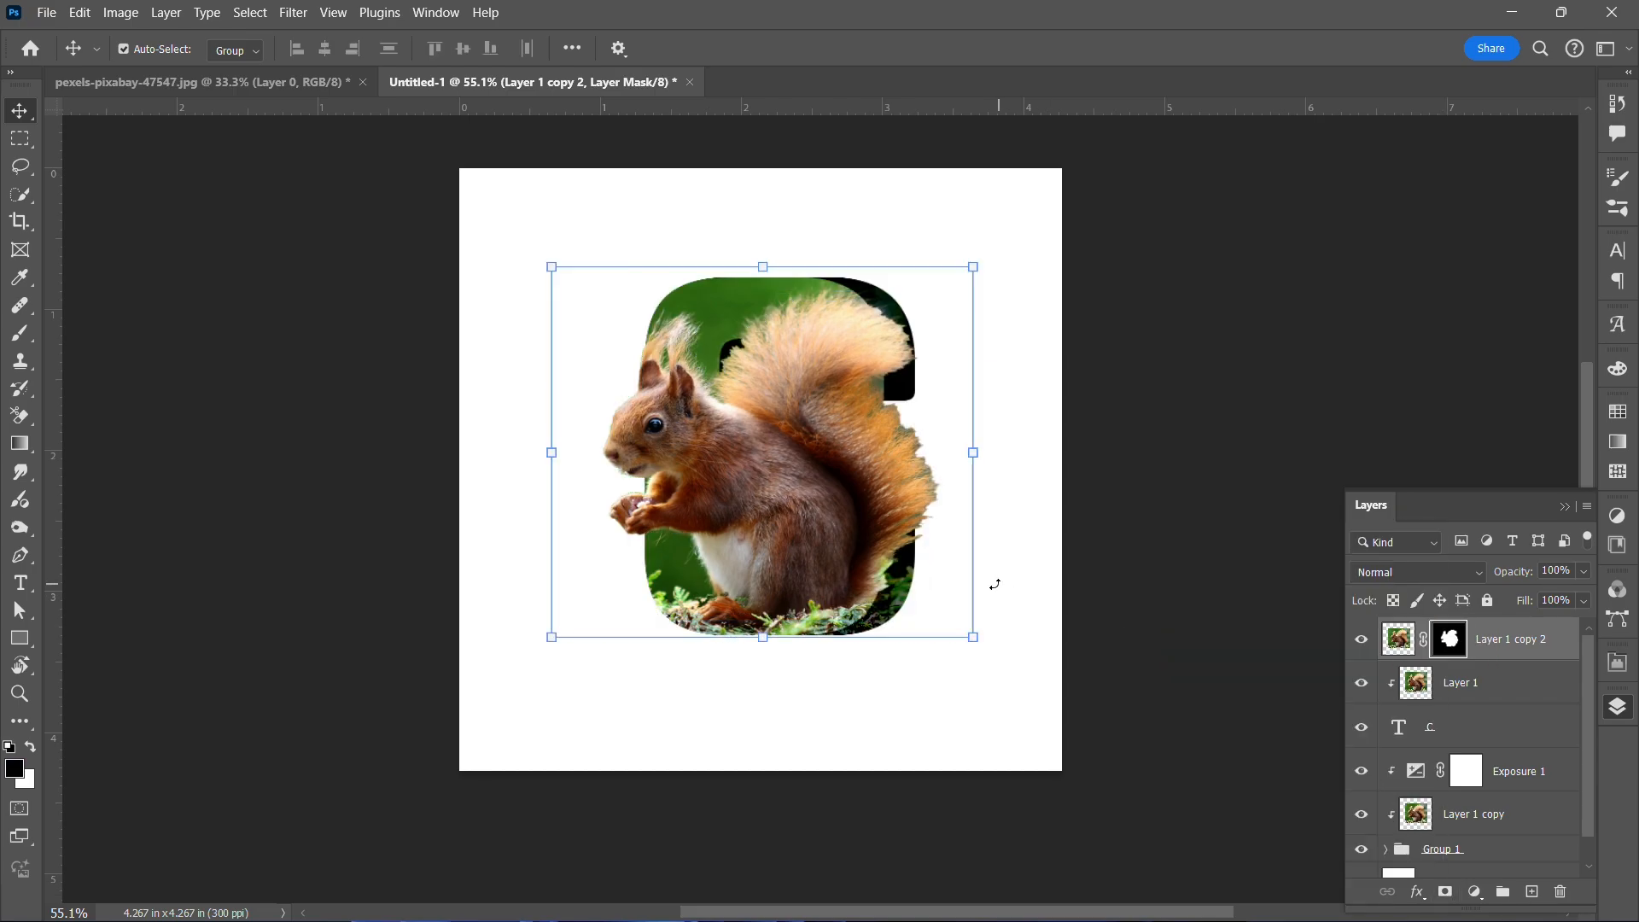
Paint black on the squirrel mask with a 300 px soft round brush, hiding the tail and body but keeping the head and paws.
key(b)
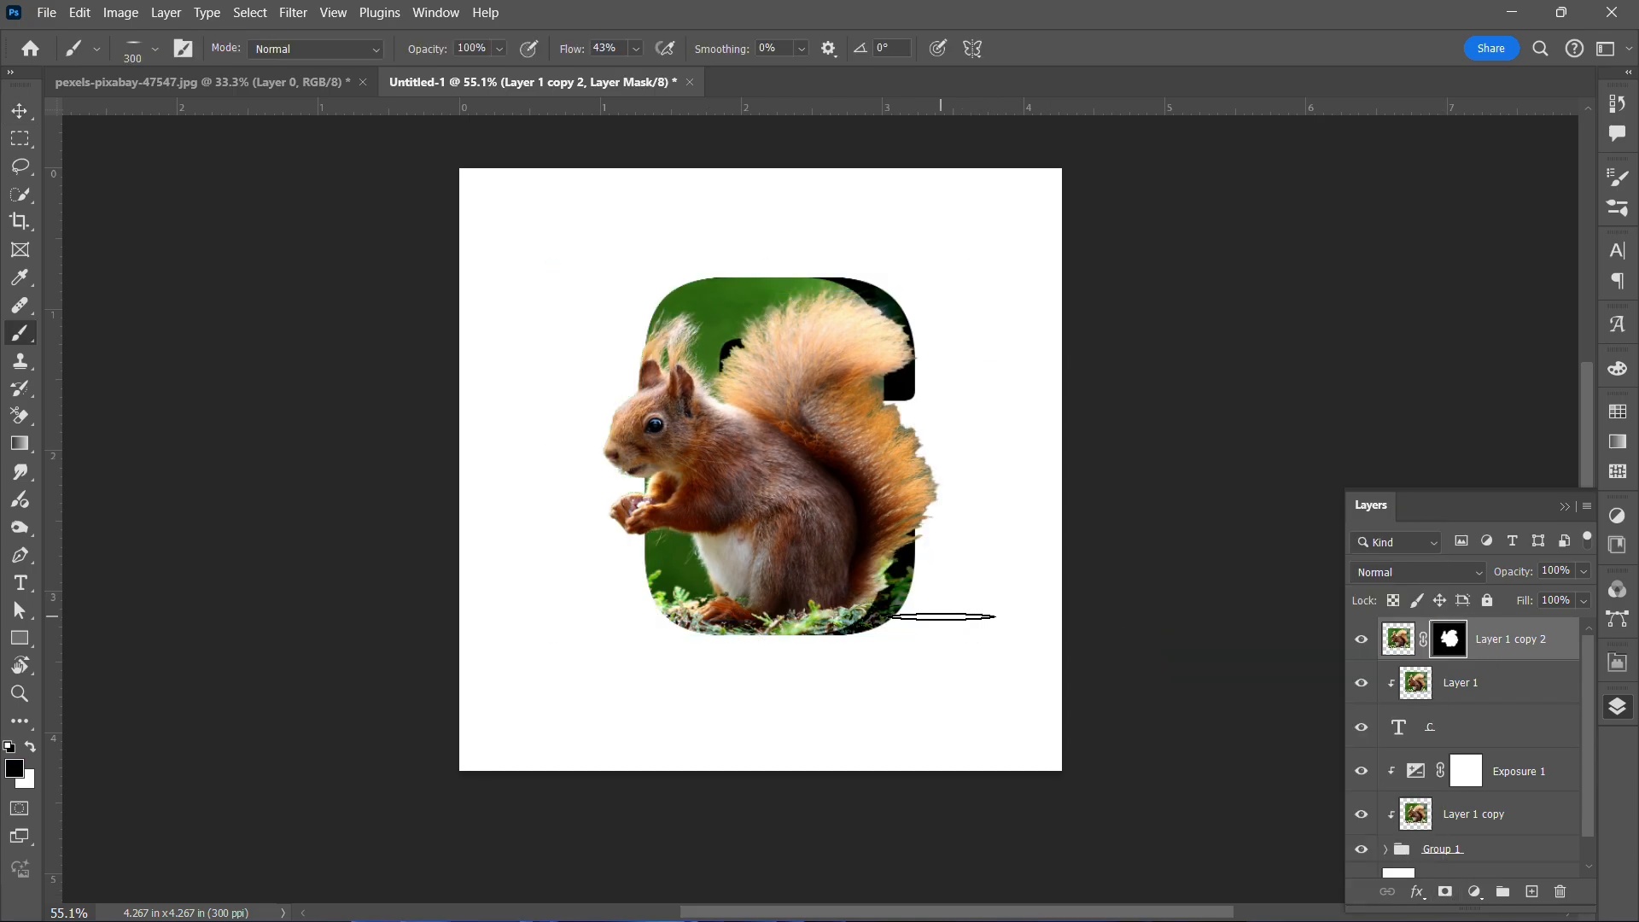
click(155, 52)
click(78, 241)
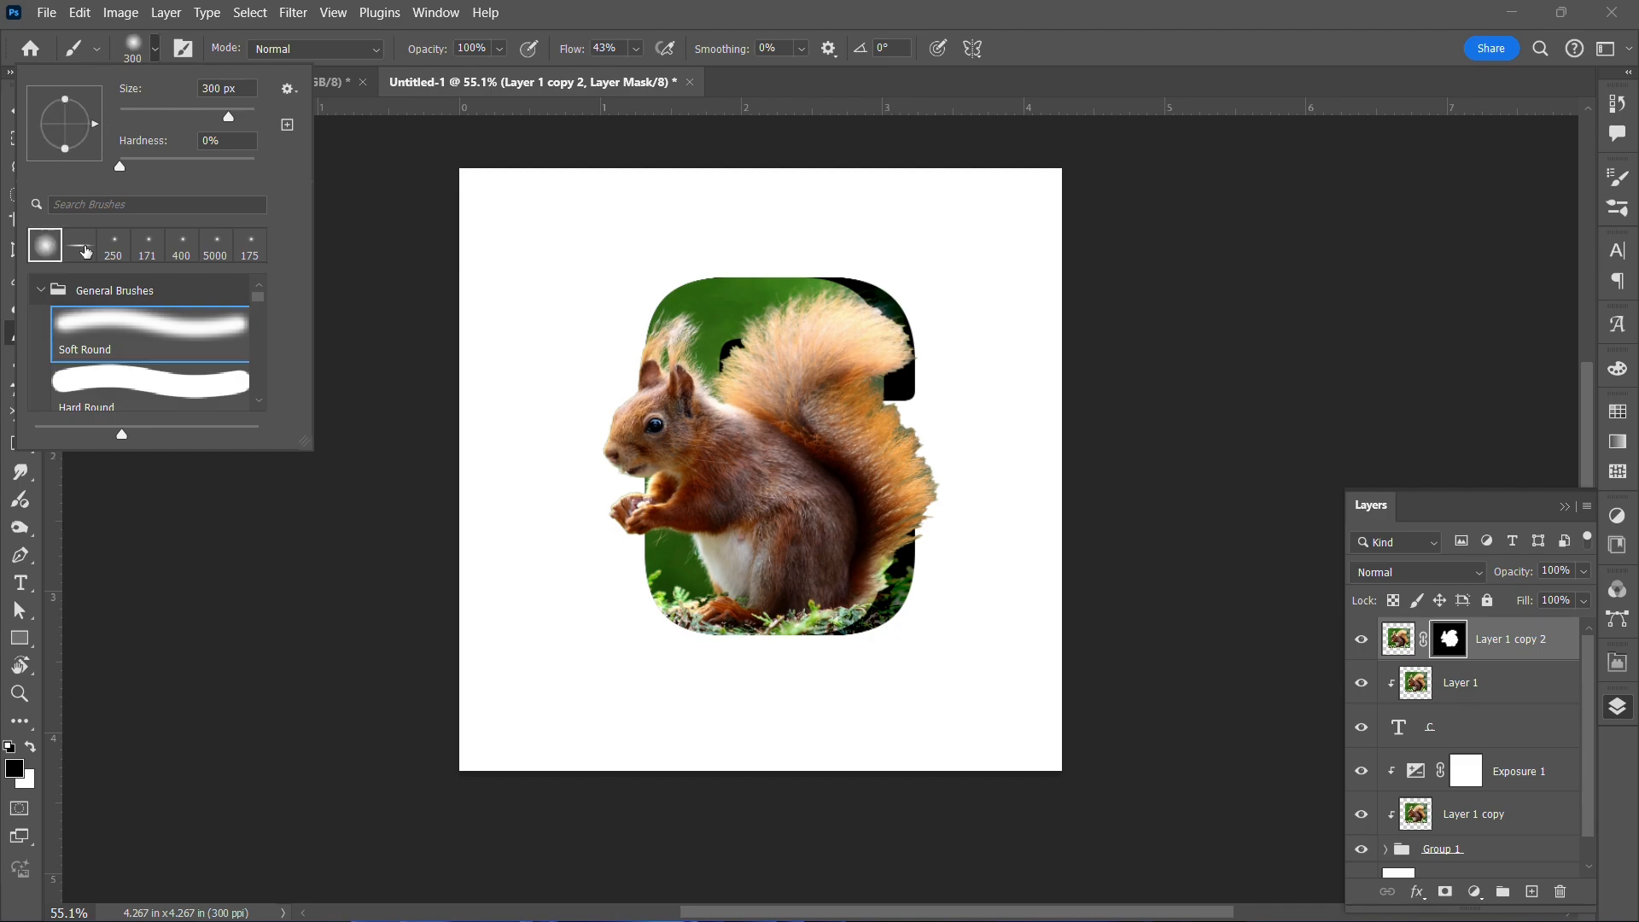
mouse_move(896, 315)
mouse_down()
mouse_move(862, 312)
mouse_move(941, 389)
mouse_up()
mouse_move(833, 362)
mouse_down()
mouse_move(790, 348)
mouse_move(772, 381)
mouse_move(793, 338)
mouse_move(769, 364)
mouse_move(783, 520)
mouse_move(835, 542)
mouse_move(865, 525)
mouse_move(886, 469)
mouse_move(921, 545)
mouse_move(907, 601)
mouse_move(907, 525)
mouse_move(864, 493)
mouse_move(800, 518)
mouse_move(792, 504)
mouse_move(799, 515)
mouse_move(798, 361)
mouse_move(775, 592)
mouse_move(730, 625)
mouse_move(838, 582)
mouse_move(734, 611)
mouse_move(842, 576)
mouse_move(882, 527)
mouse_move(883, 572)
mouse_move(824, 578)
mouse_move(791, 372)
mouse_move(764, 472)
mouse_move(770, 399)
mouse_move(754, 384)
mouse_move(802, 342)
mouse_move(866, 383)
mouse_move(768, 516)
mouse_move(768, 571)
mouse_move(831, 580)
mouse_move(896, 541)
mouse_move(937, 307)
mouse_up()
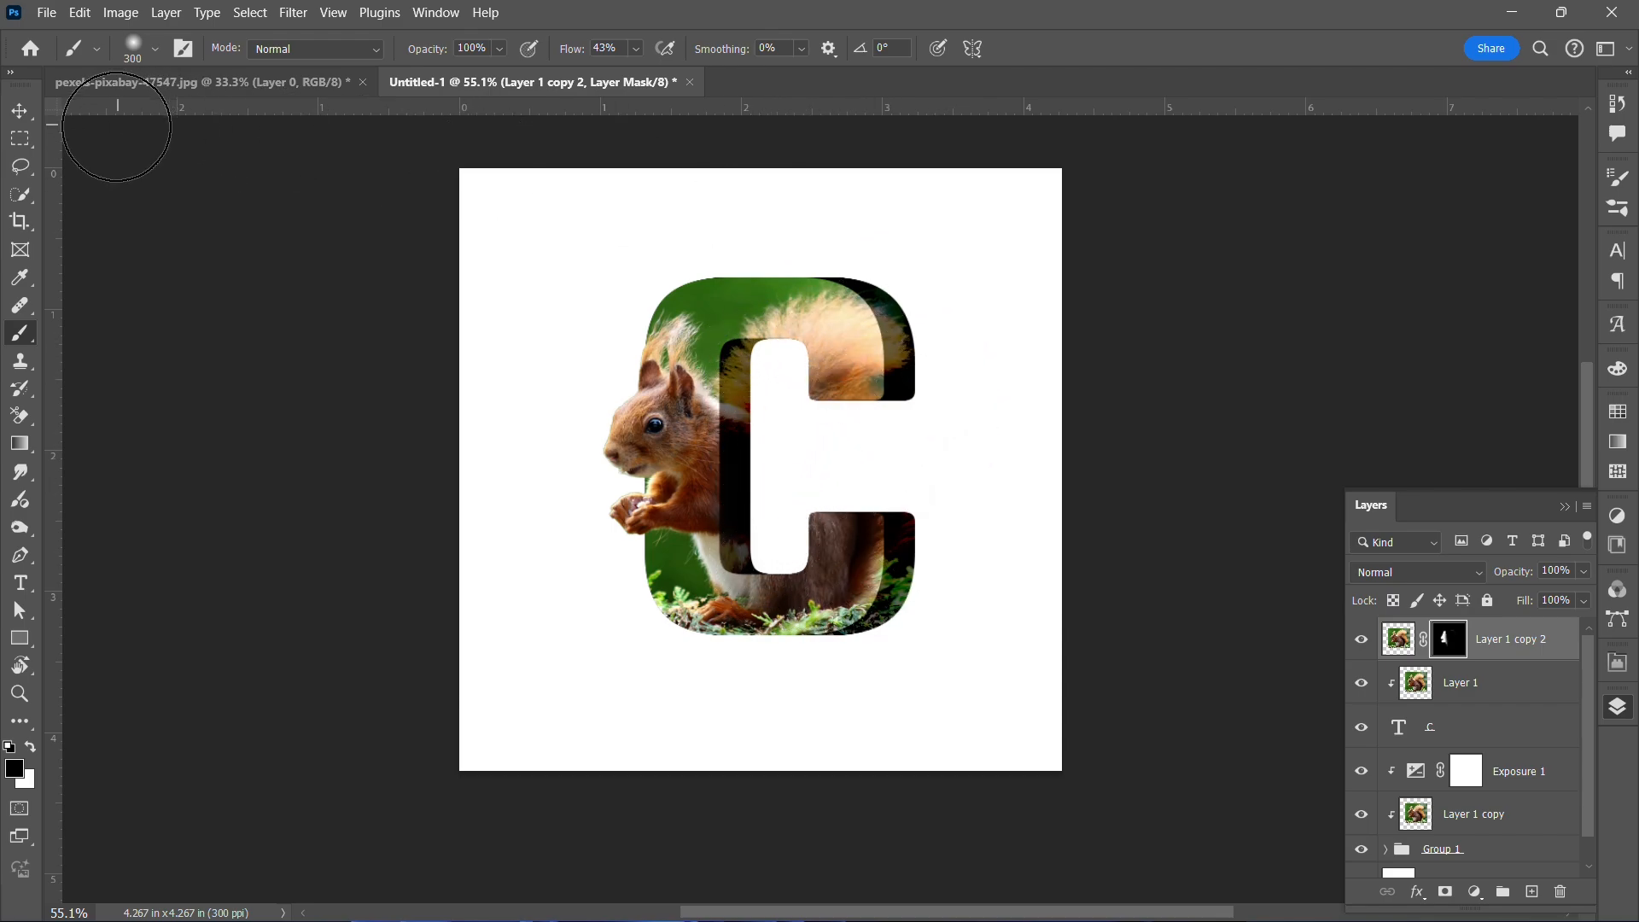
Group all layers above the Background, from the masked squirrel copy down to Group 1.
click(19, 111)
click(1503, 771)
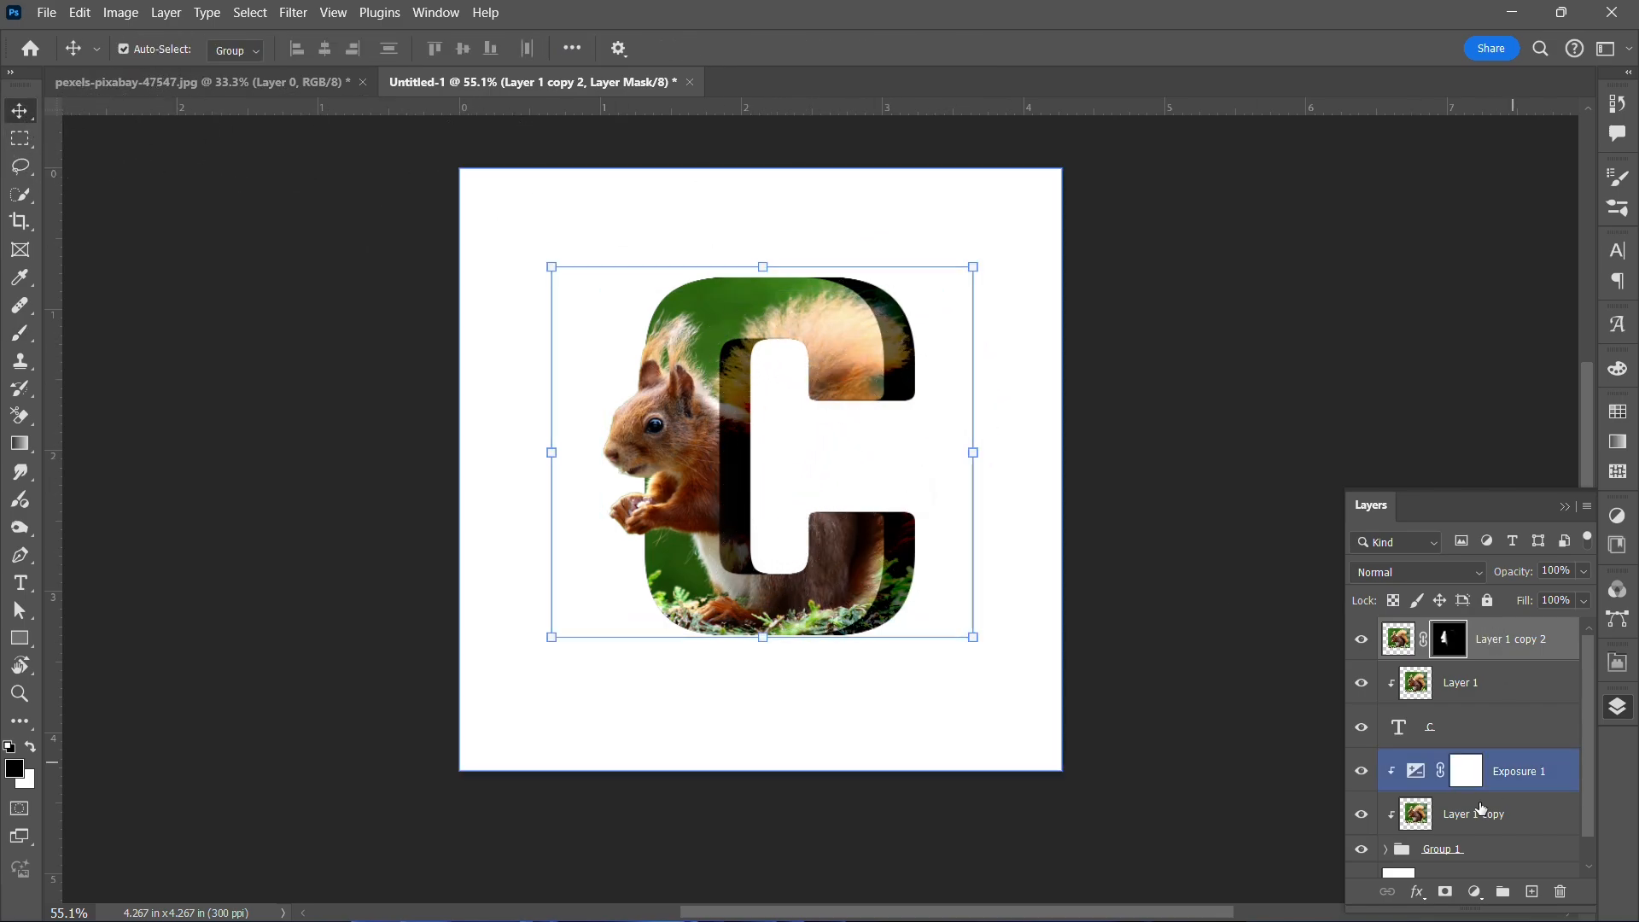
click(1464, 855)
ctrl+click(1481, 833)
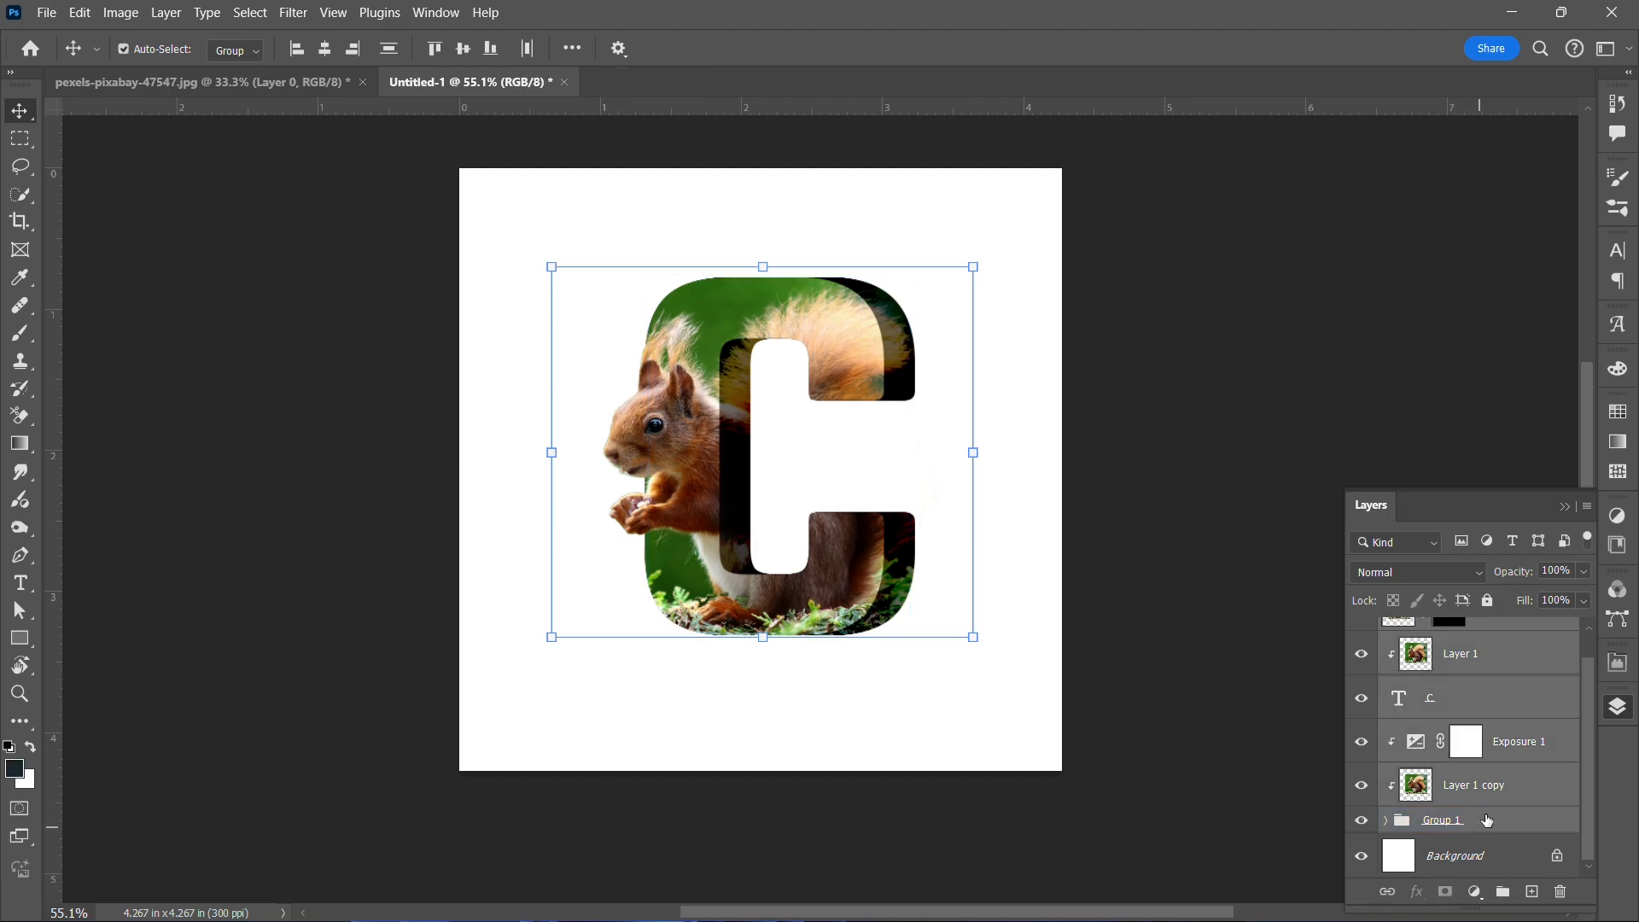
drag(1488, 825, 1508, 896)
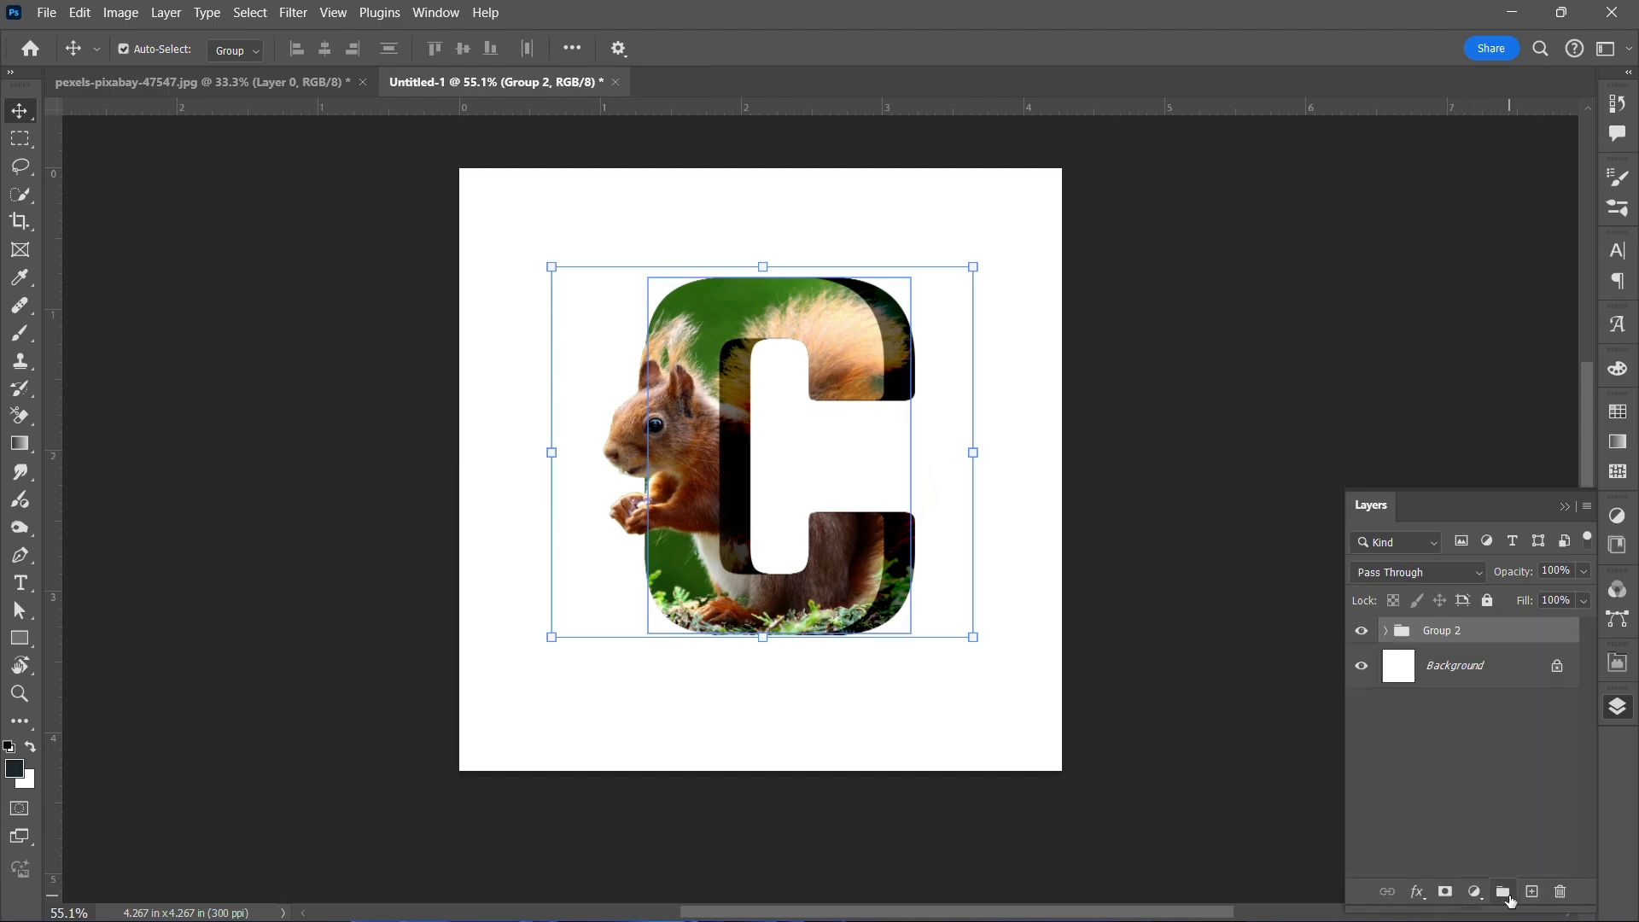
Duplicate Group 2 and flip the copy vertically.
drag(1489, 632, 1536, 896)
drag(1535, 894, 1534, 893)
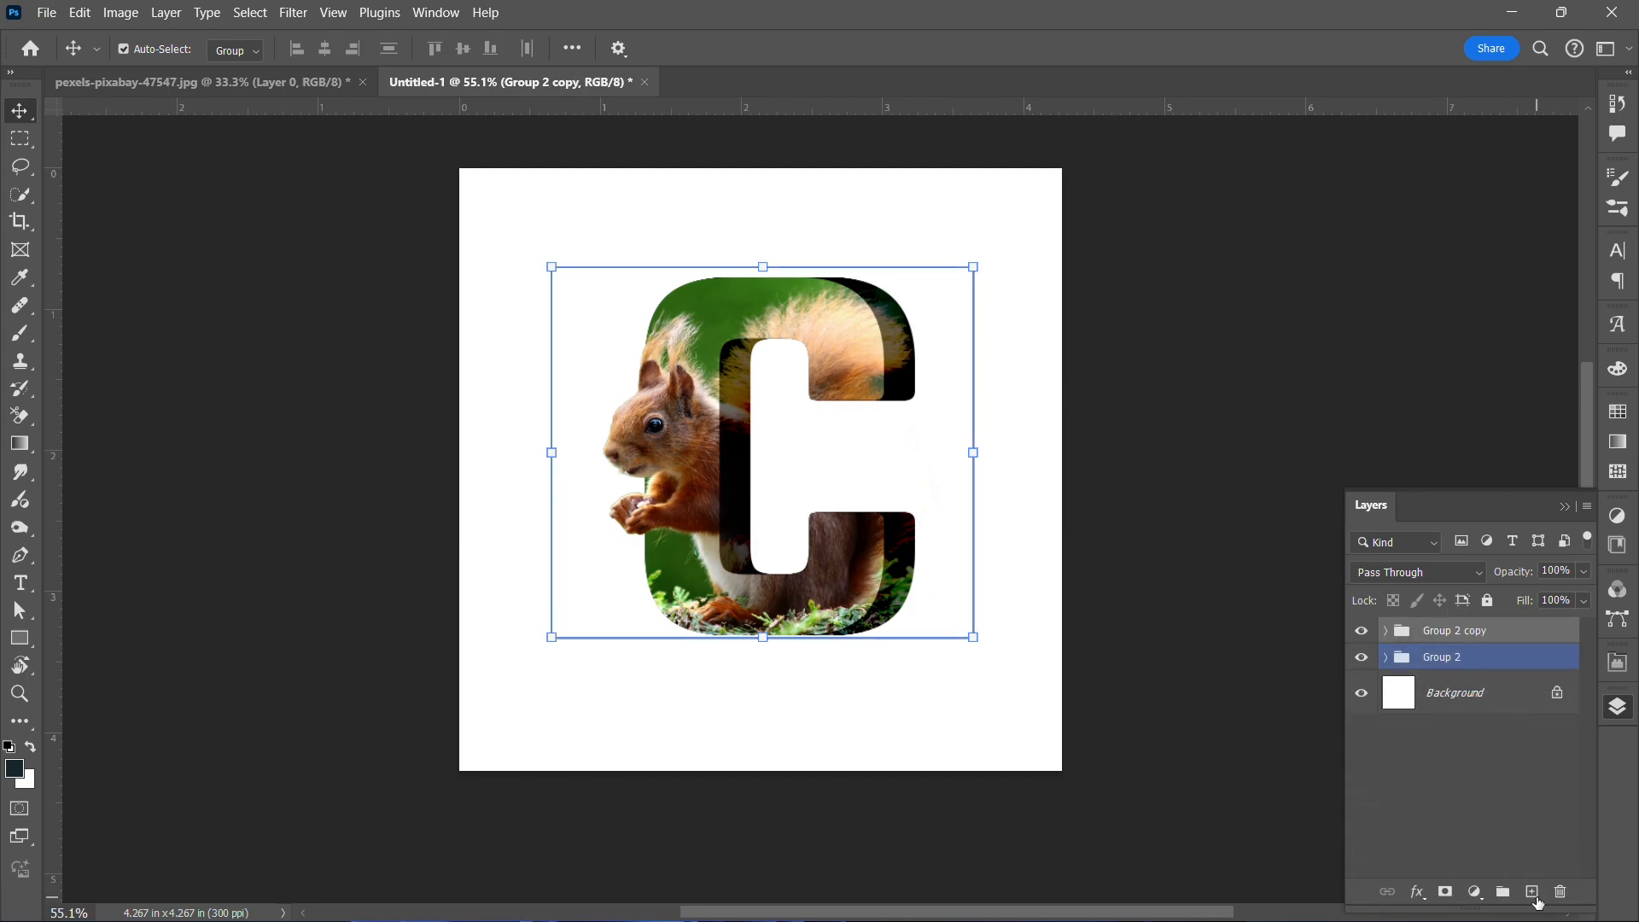
click(80, 12)
mouse_move(211, 611)
click(406, 610)
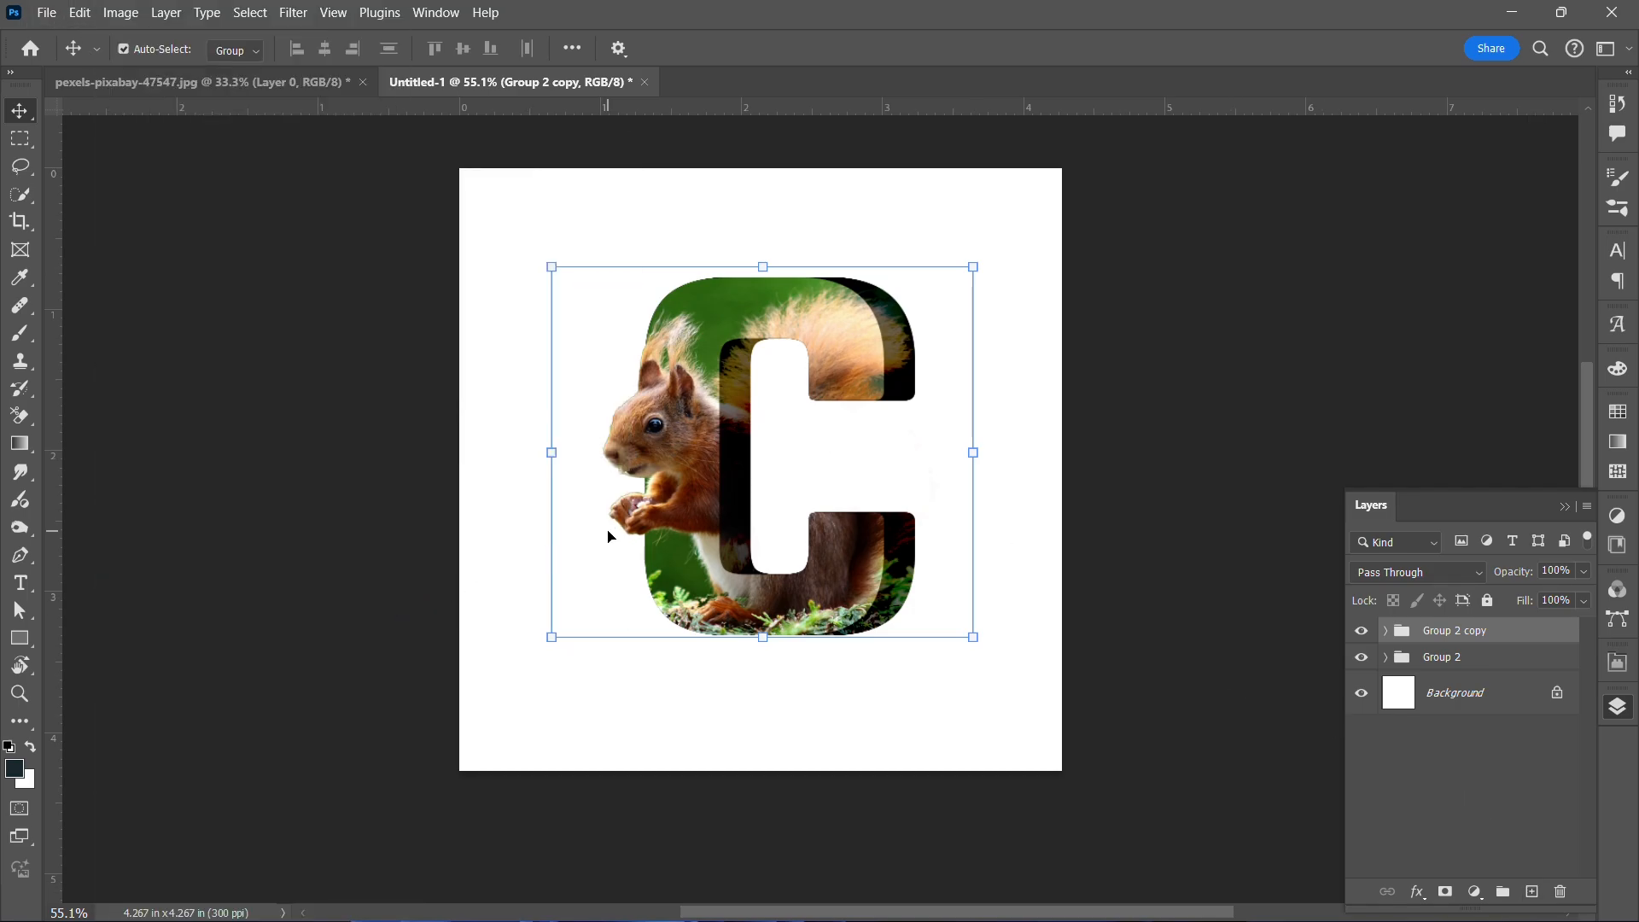
Move the flipped copy directly beneath the C as a reflection and place it below Group 2 in the layer order.
drag(675, 439, 685, 808)
click(1480, 656)
drag(1478, 632, 1491, 680)
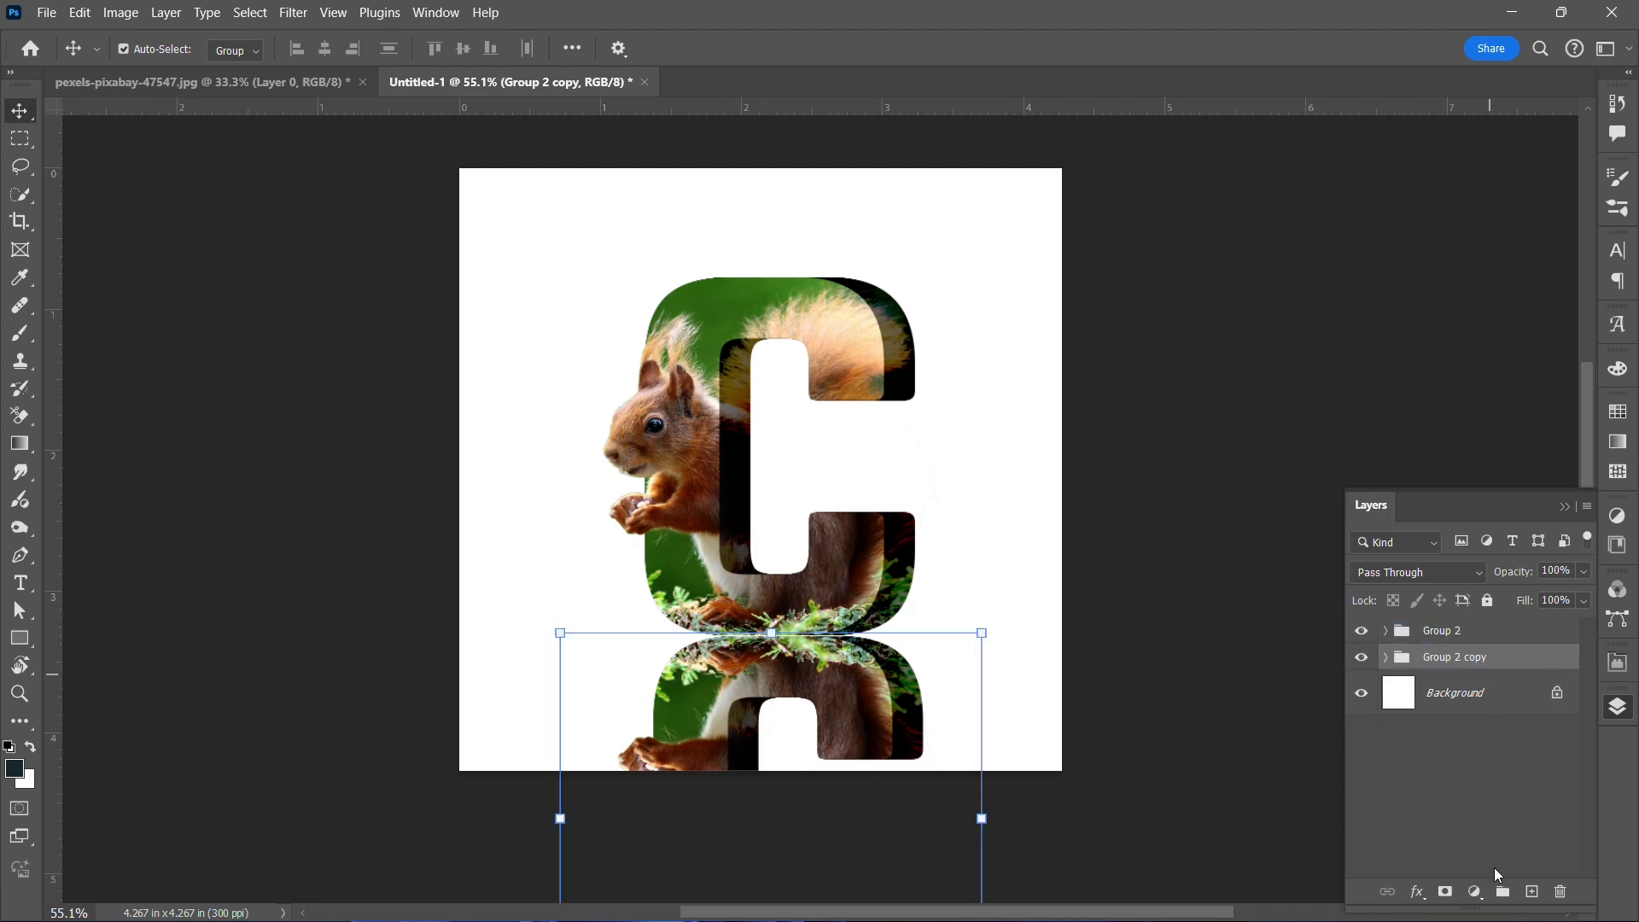
Add a layer between the two groups and paint a thin black (000000) shadow along the base of the C with a flattened 300 px brush.
click(1532, 891)
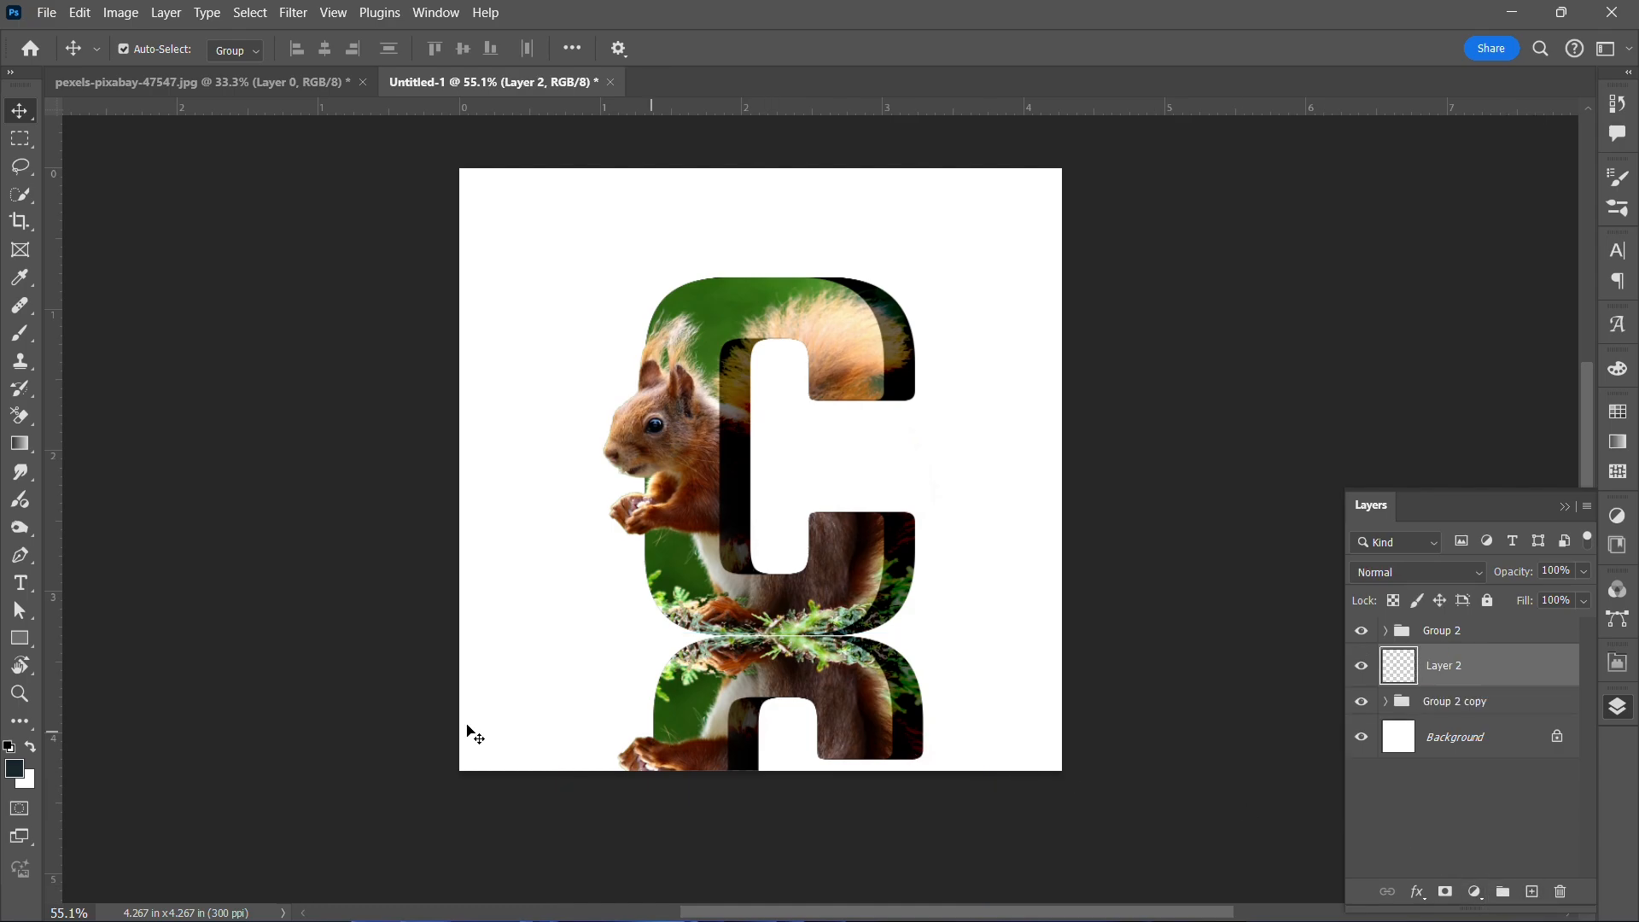
key(b)
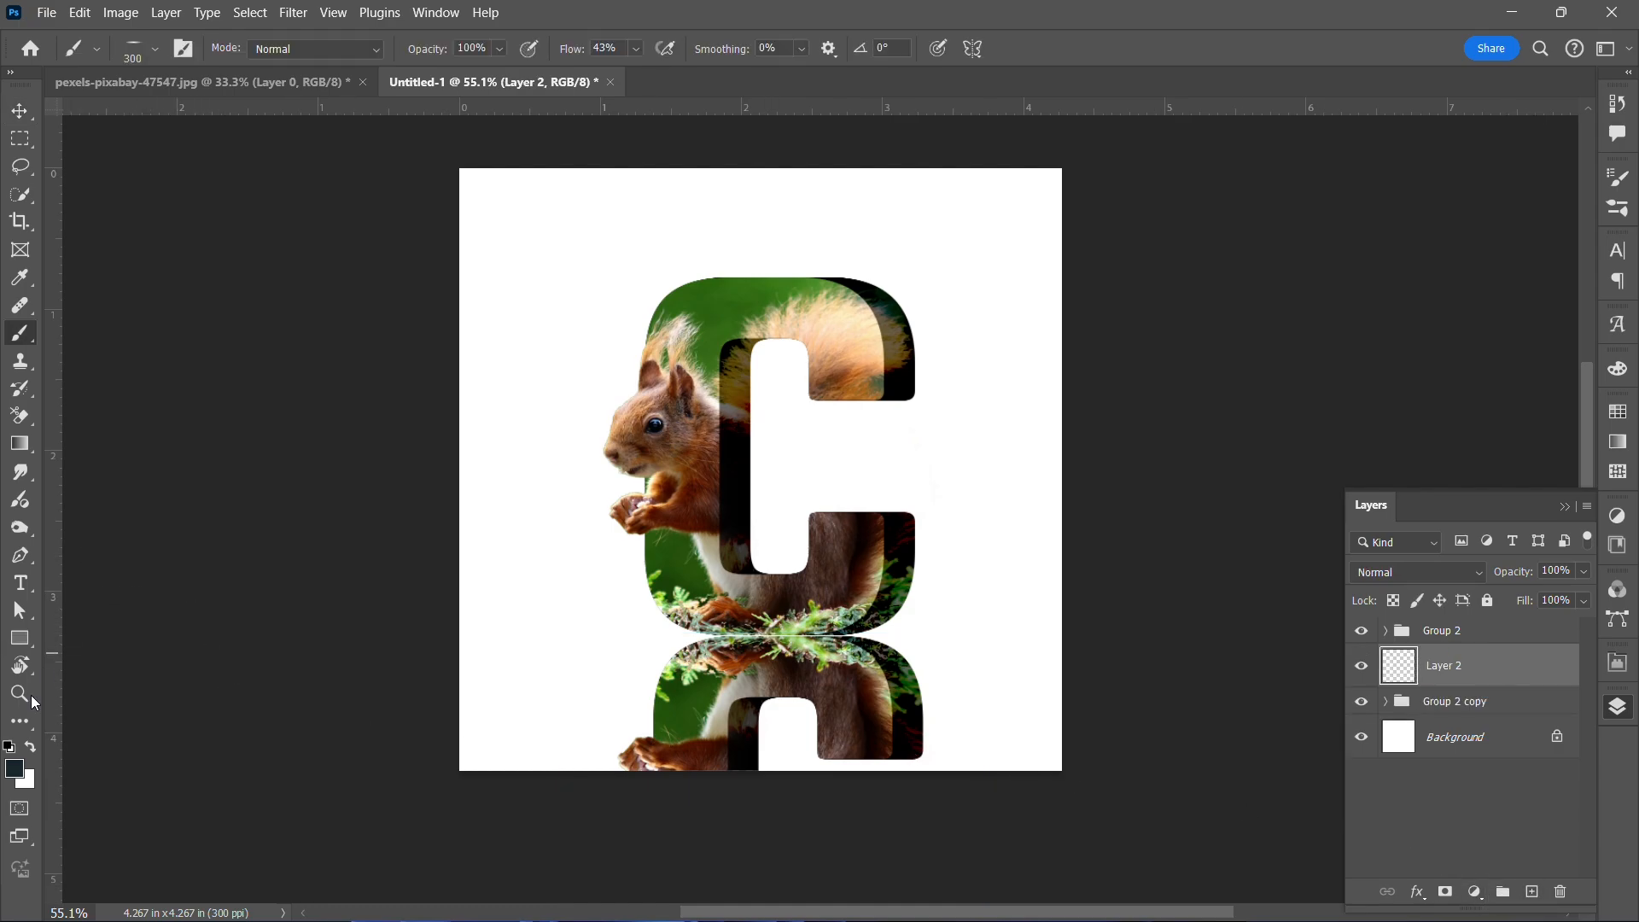
click(15, 769)
drag(1118, 308, 1066, 359)
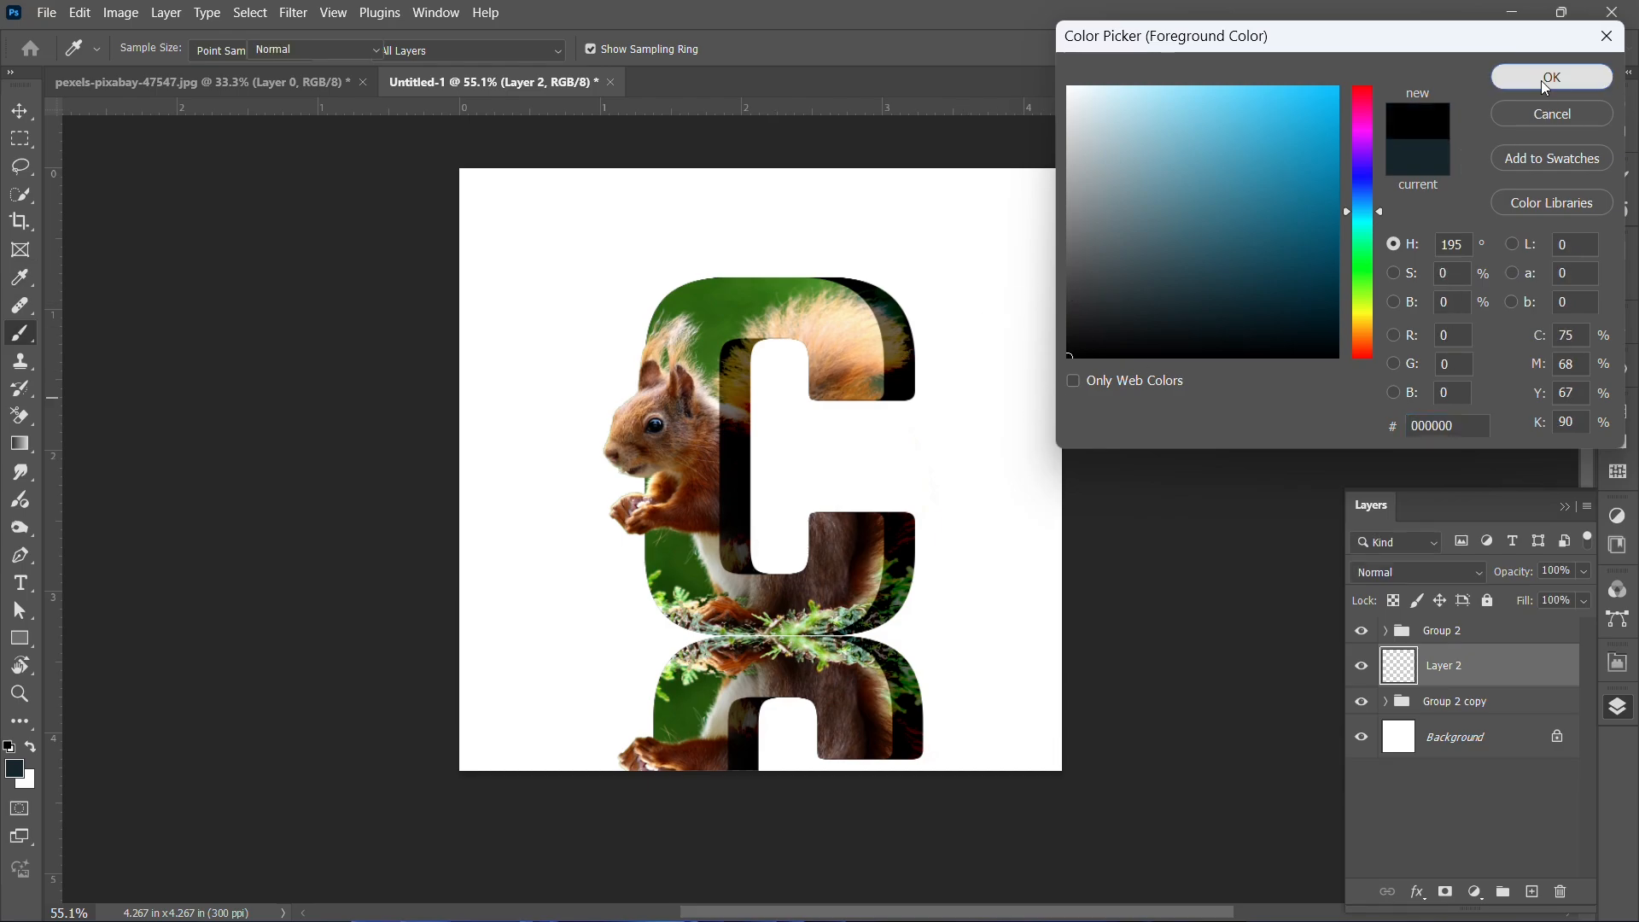
click(1540, 80)
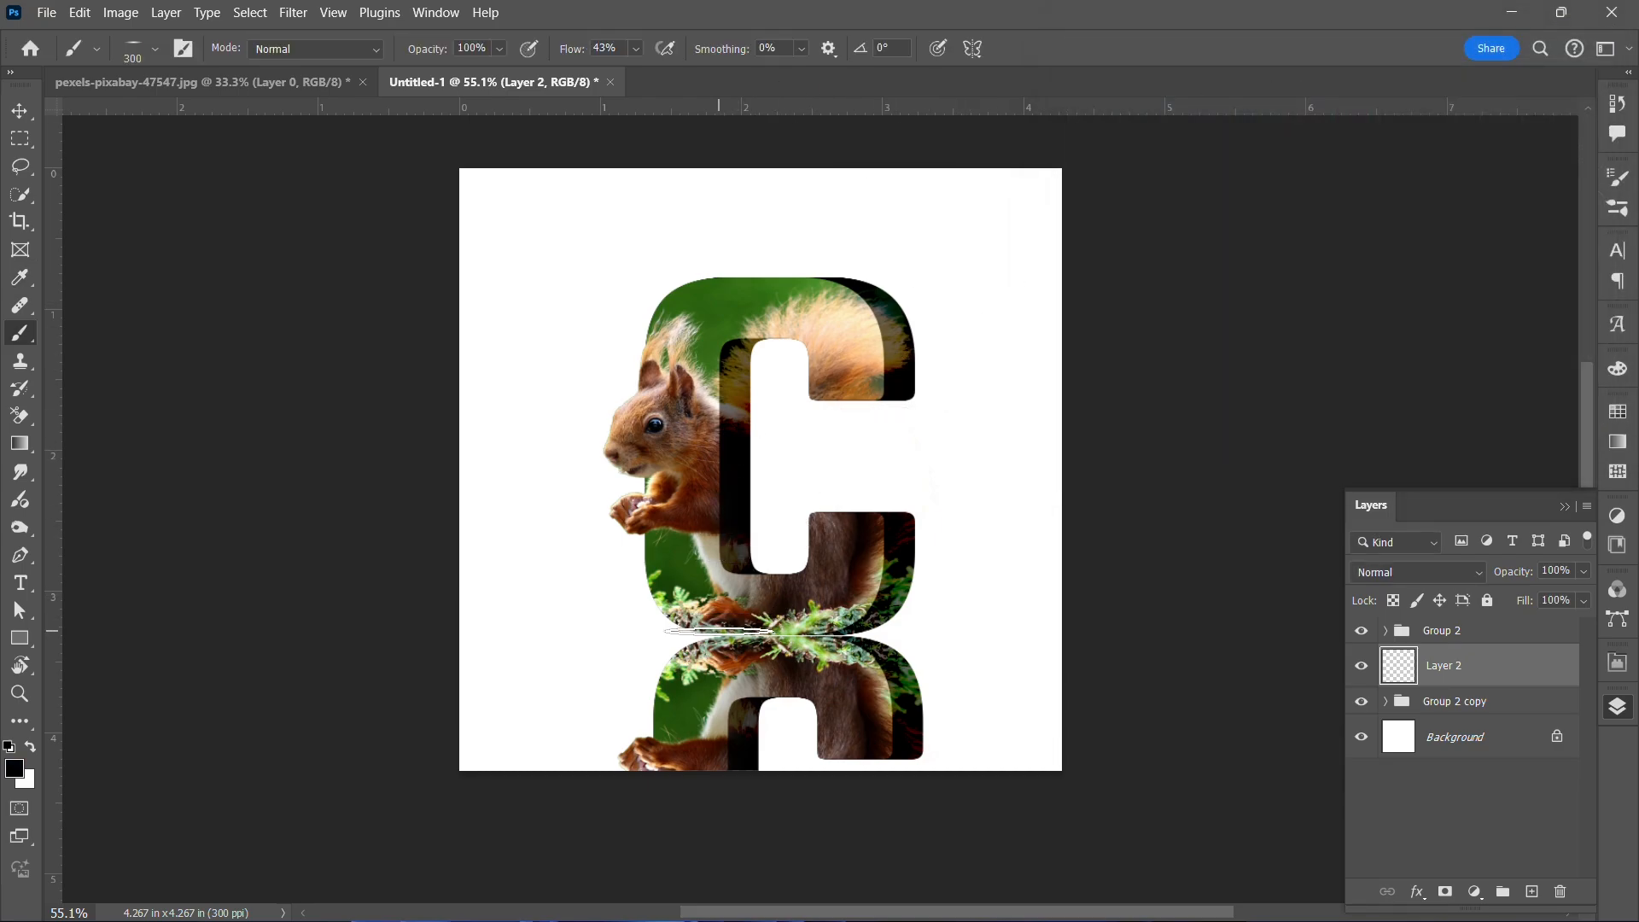
drag(710, 639, 856, 641)
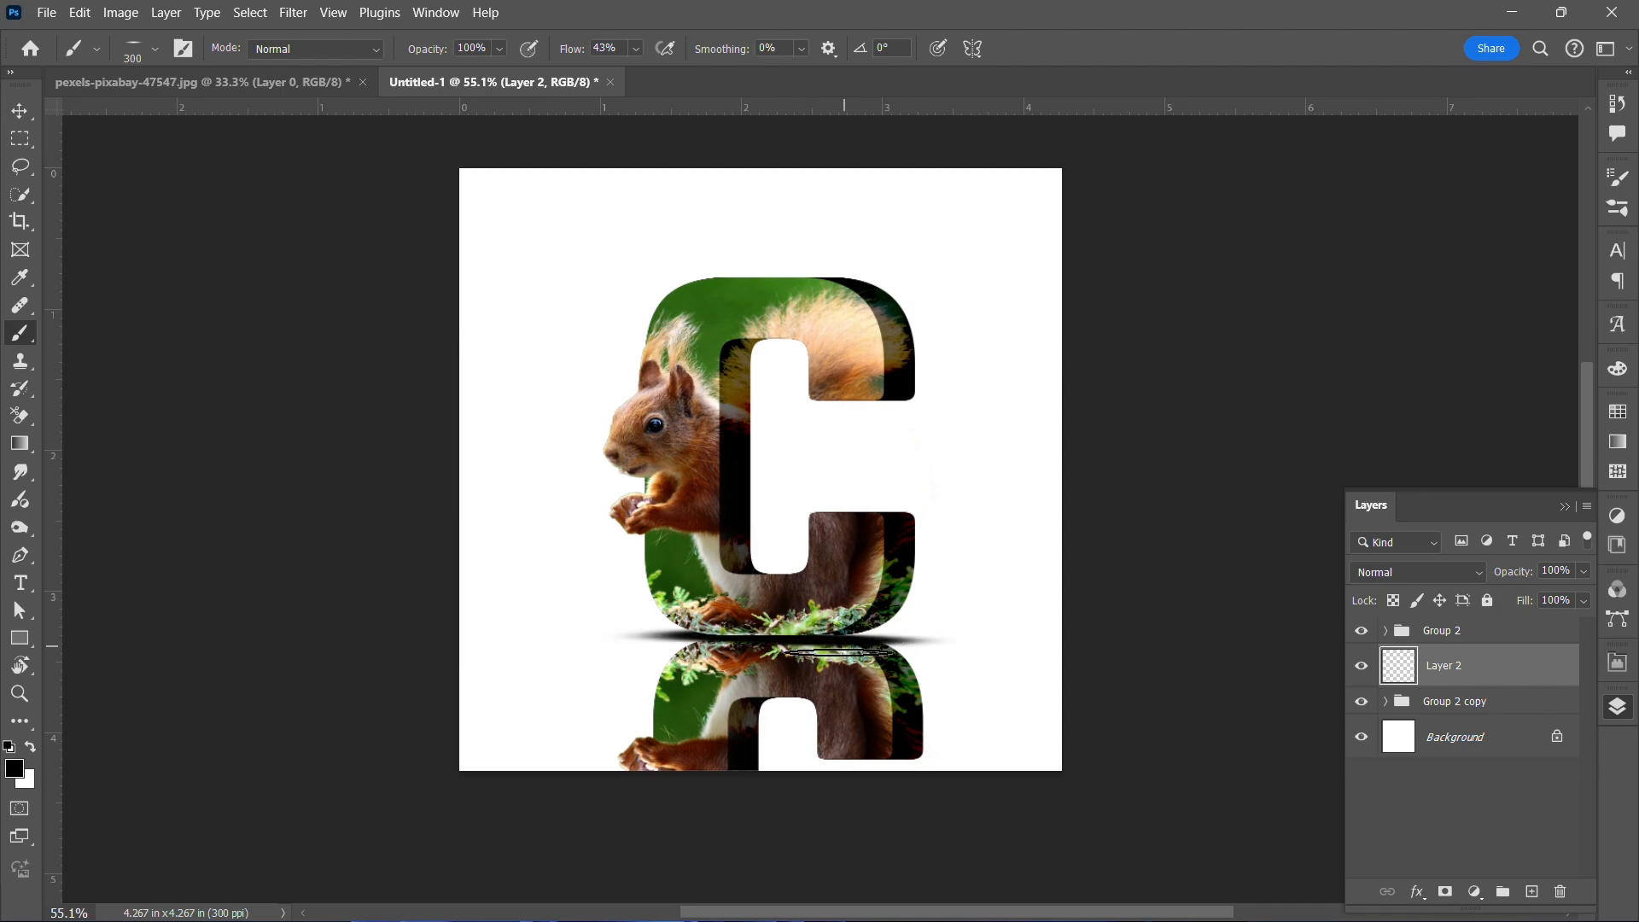
Set the shadow layer's blending mode to Hard Light.
click(28, 118)
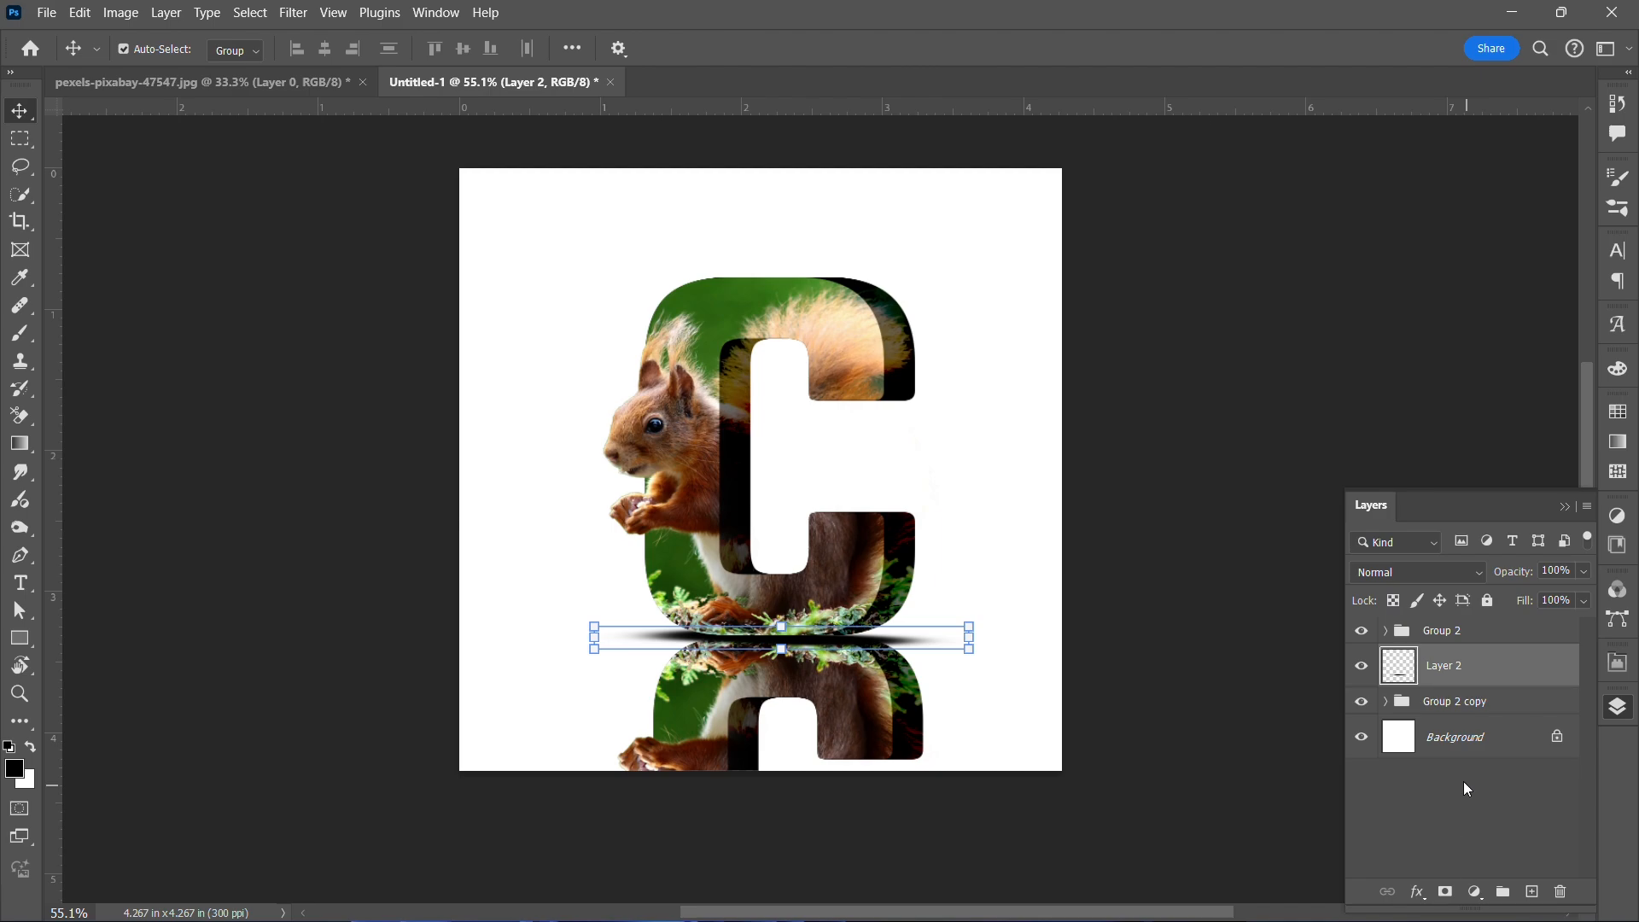
click(1451, 579)
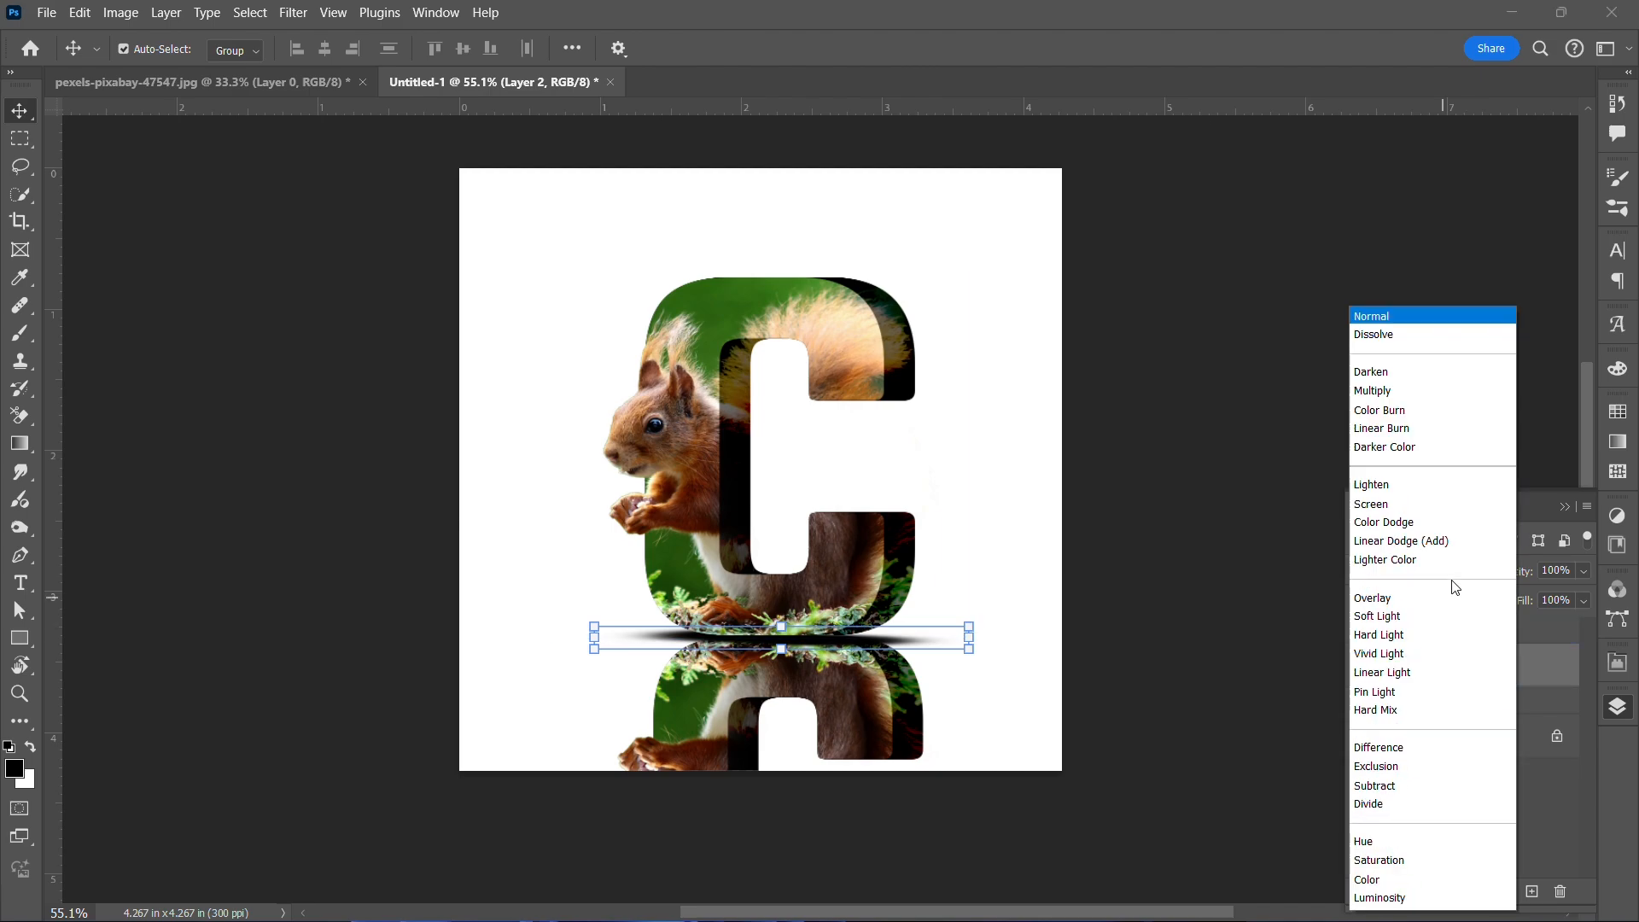
click(1413, 634)
Add a layer mask to the flipped group and fade the reflection downward with a vertical black-to-white linear gradient.
click(1451, 702)
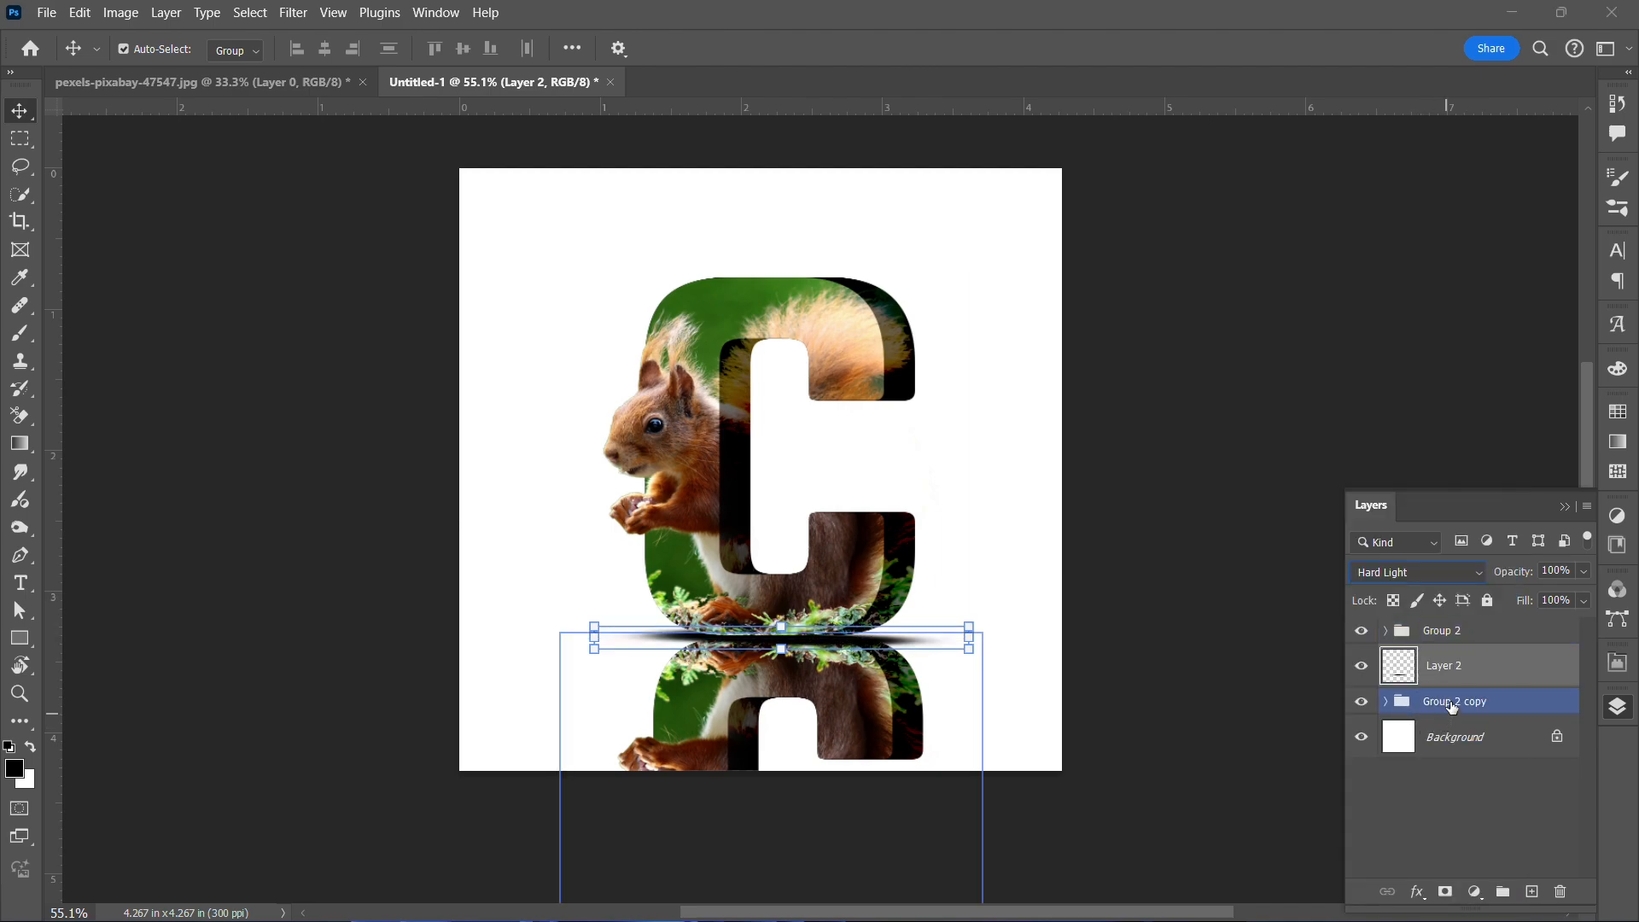
click(1442, 892)
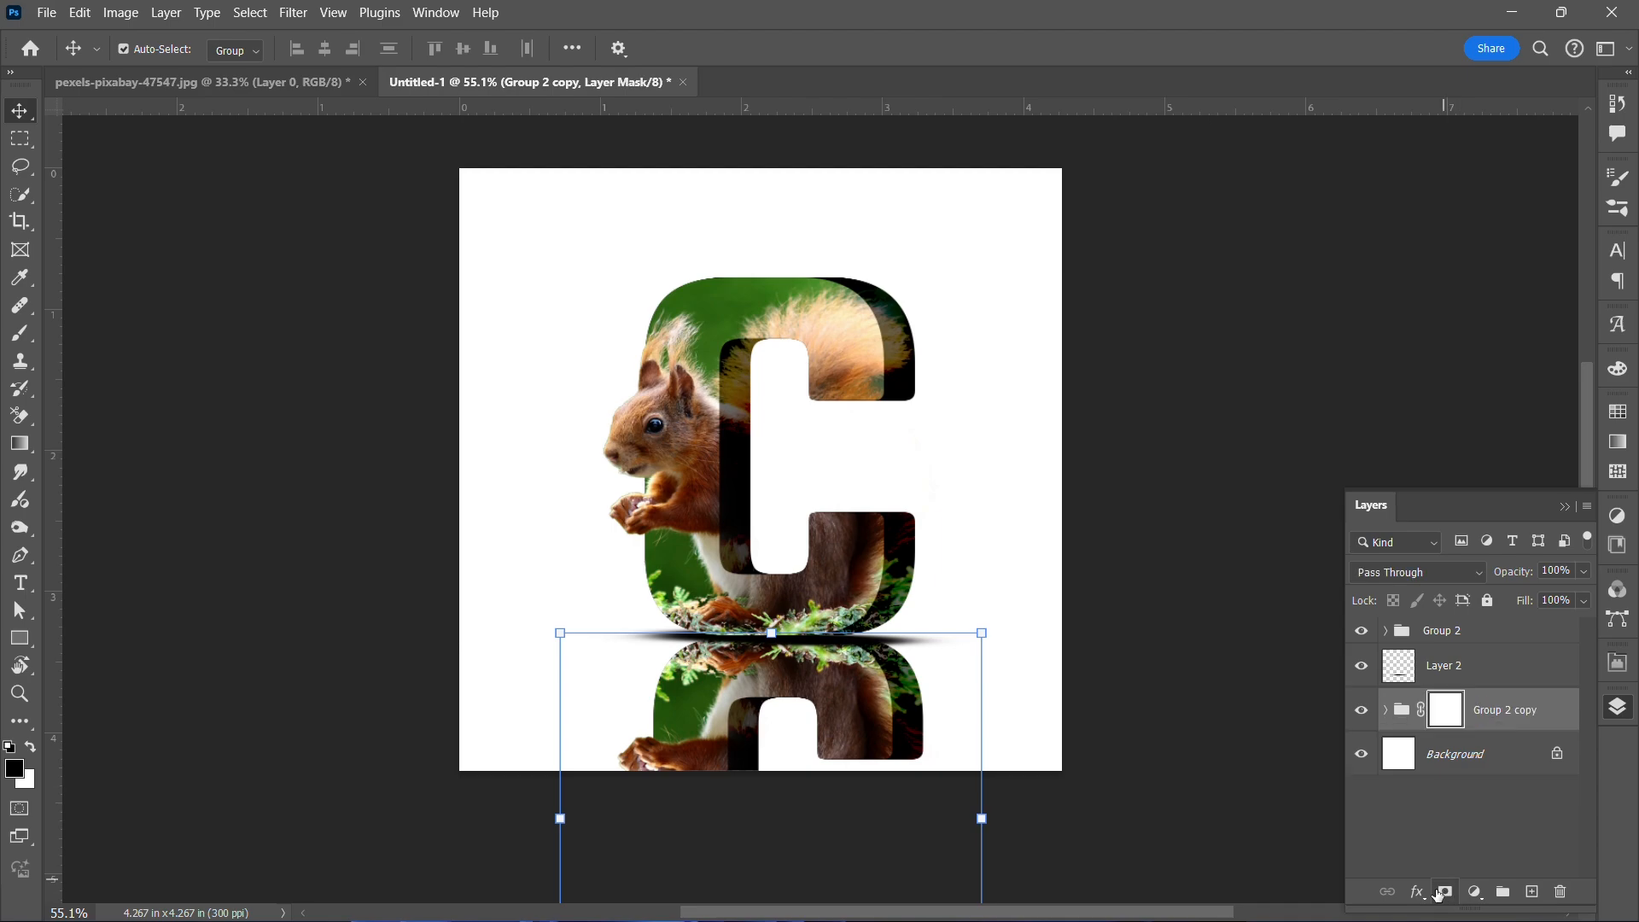
click(19, 444)
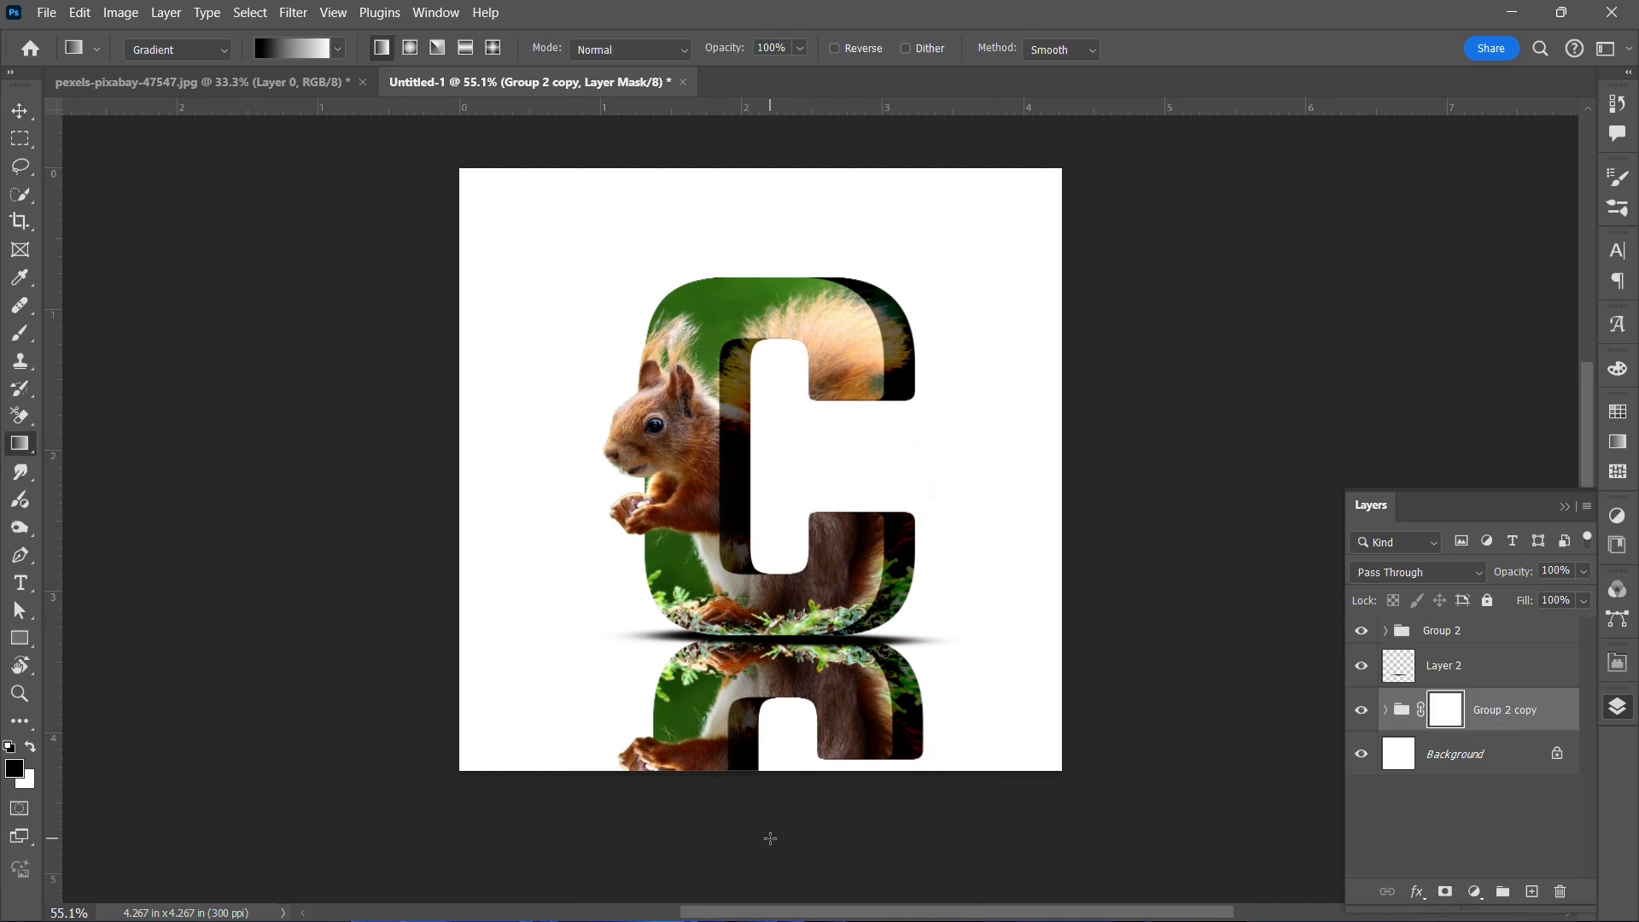
drag(767, 867, 806, 327)
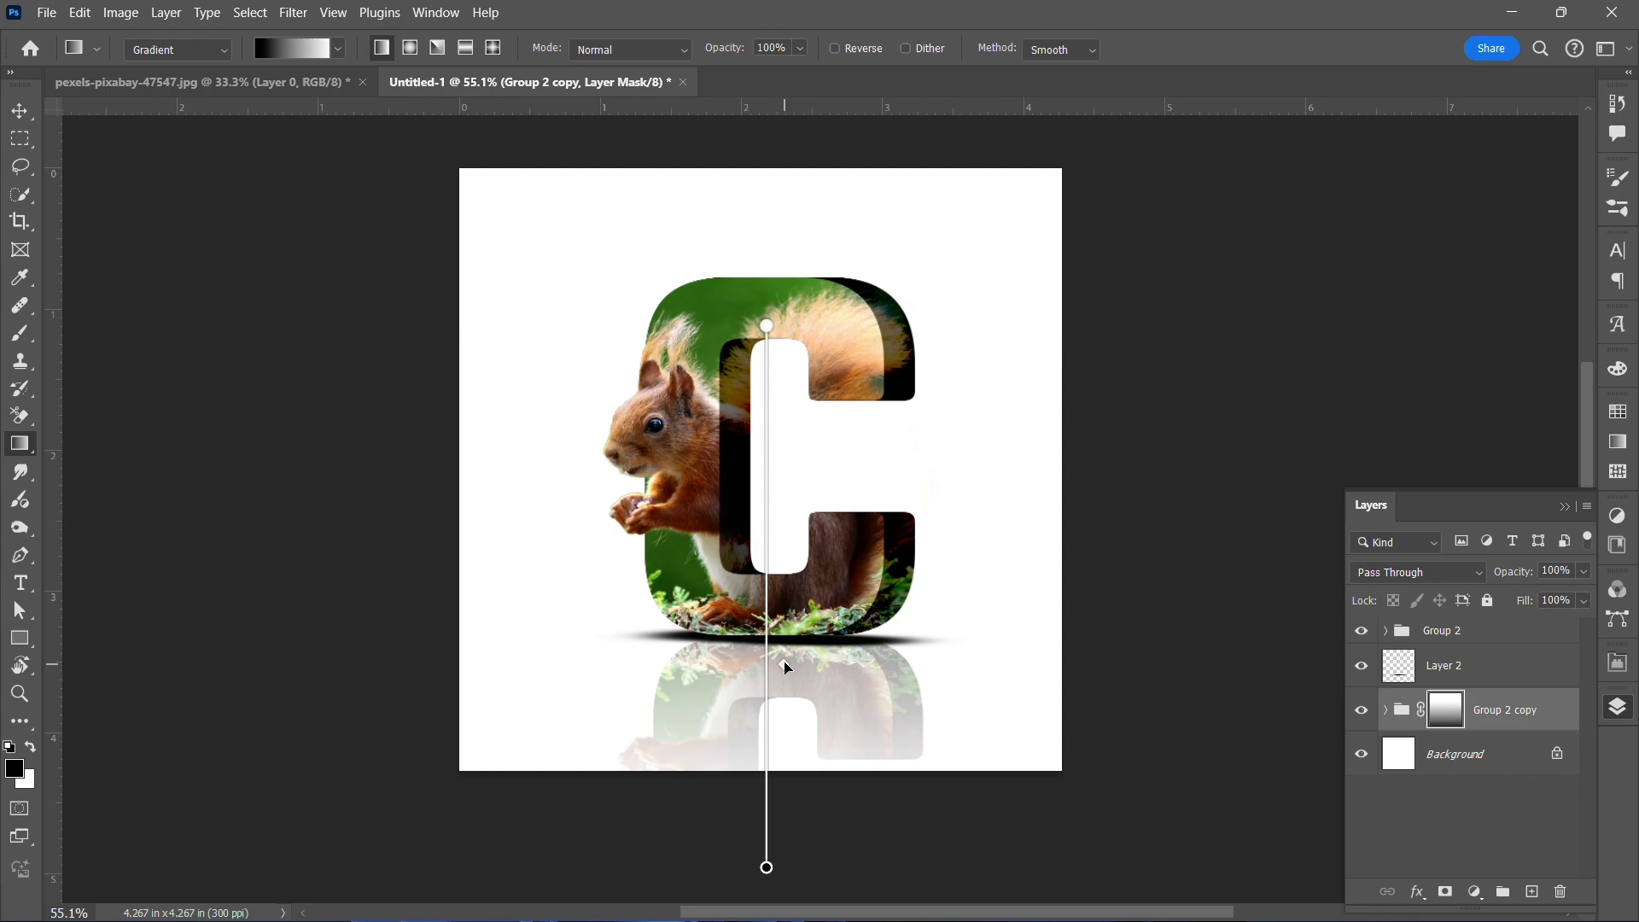
Add a Gradient Fill layer directly above the Background.
click(27, 113)
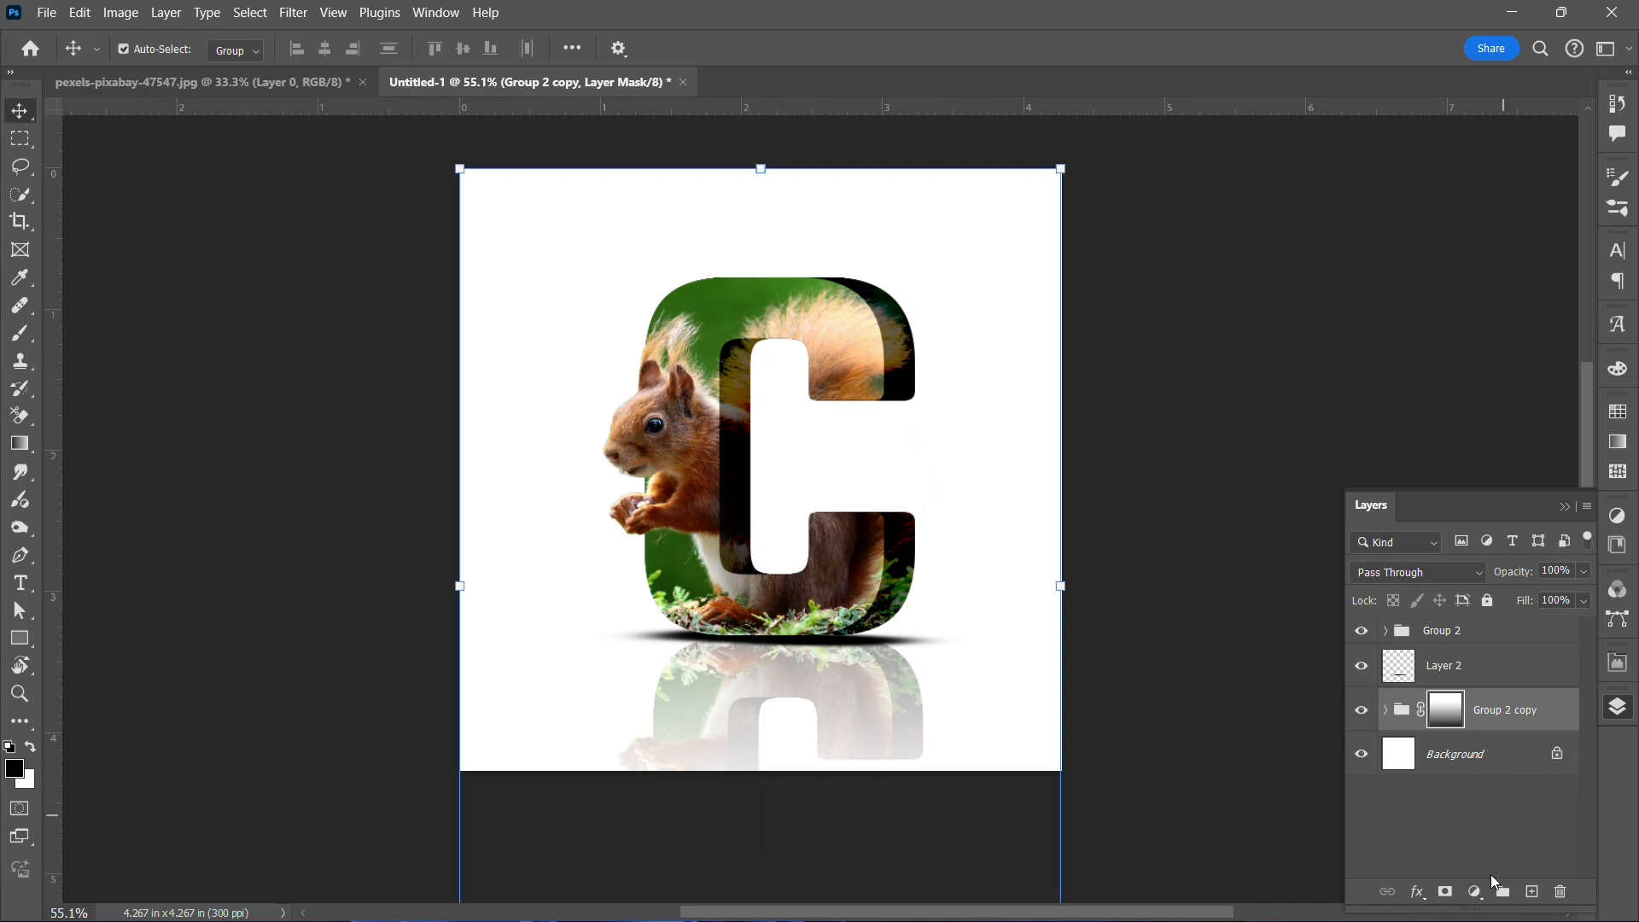
click(1492, 752)
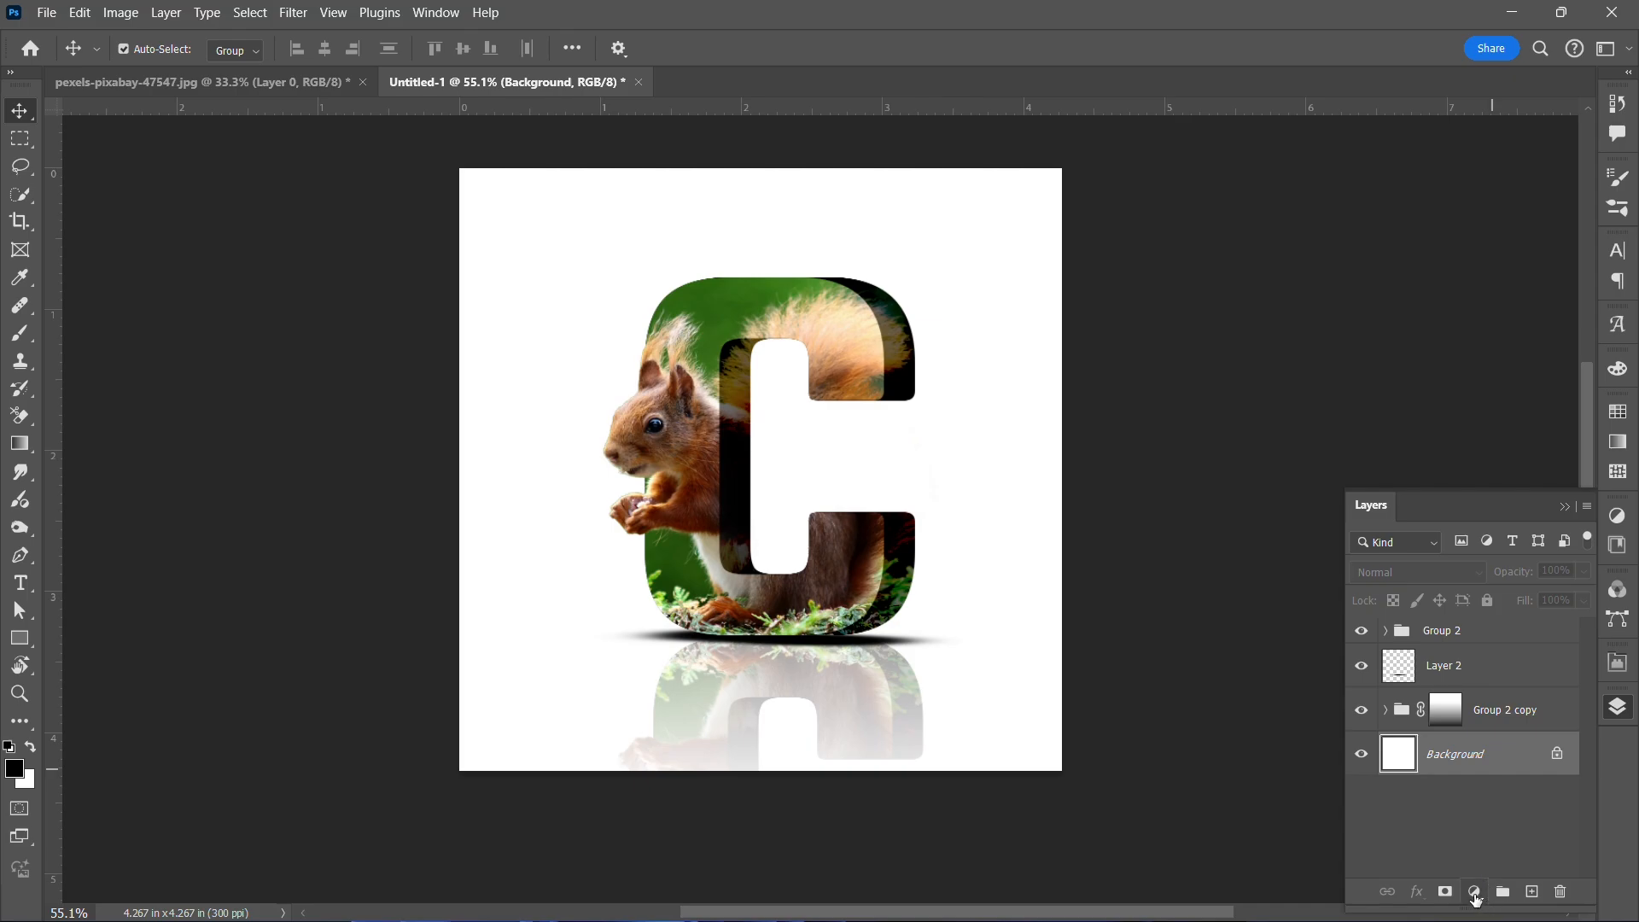
click(1475, 895)
click(1525, 540)
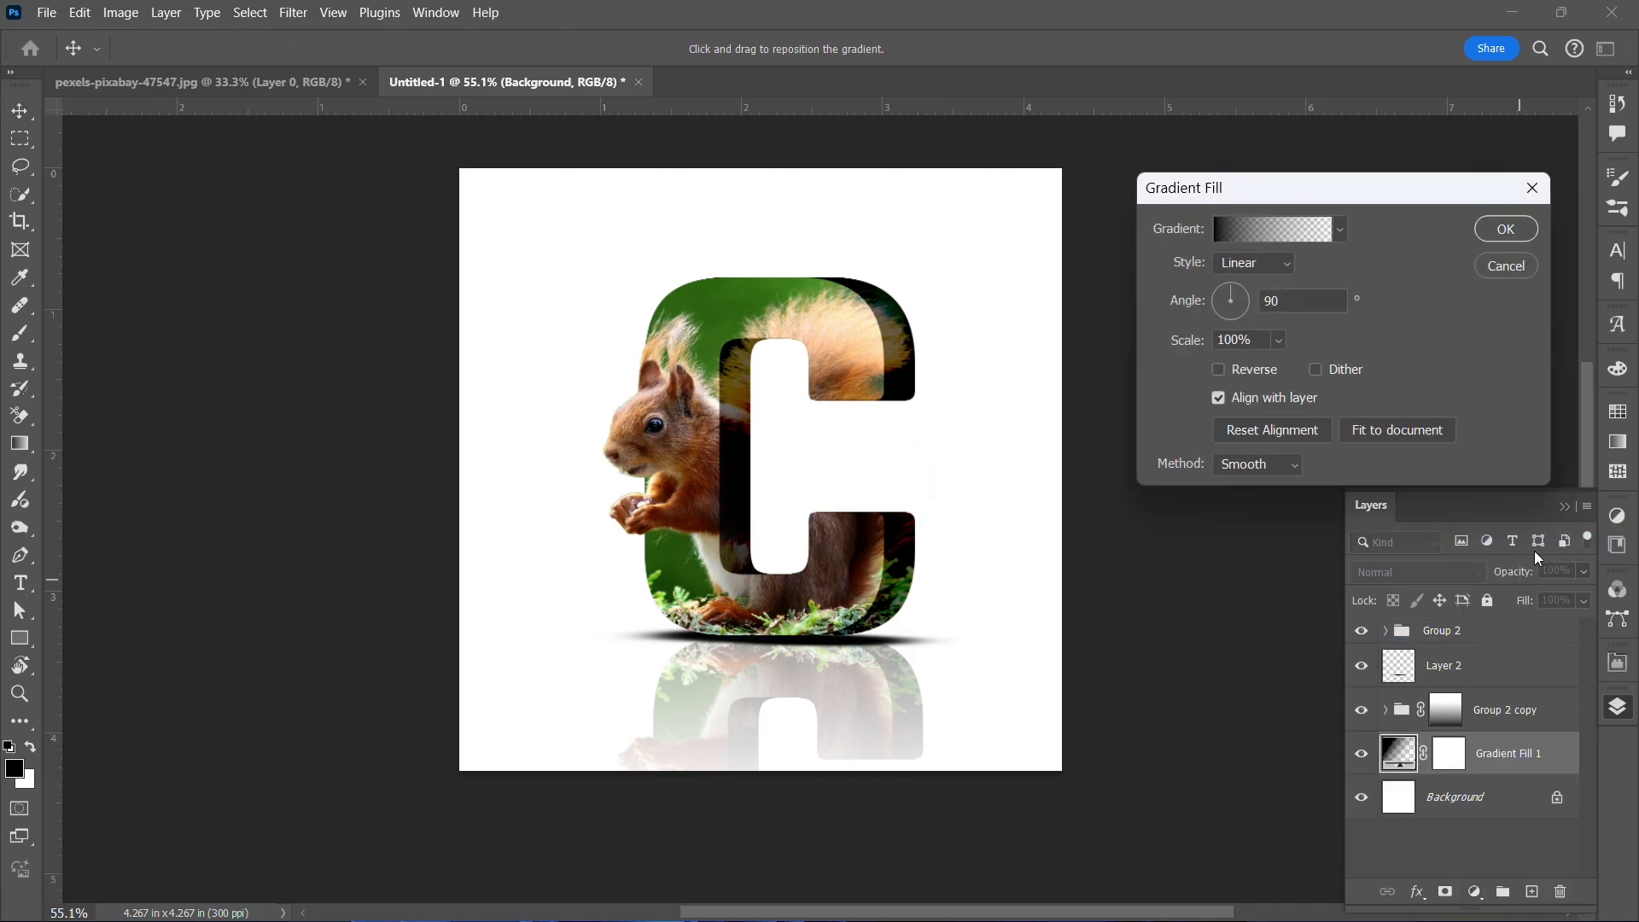
Set the gradient's starting colour stop to the dark green 174305 sampled from the foliage in the letter.
click(1319, 238)
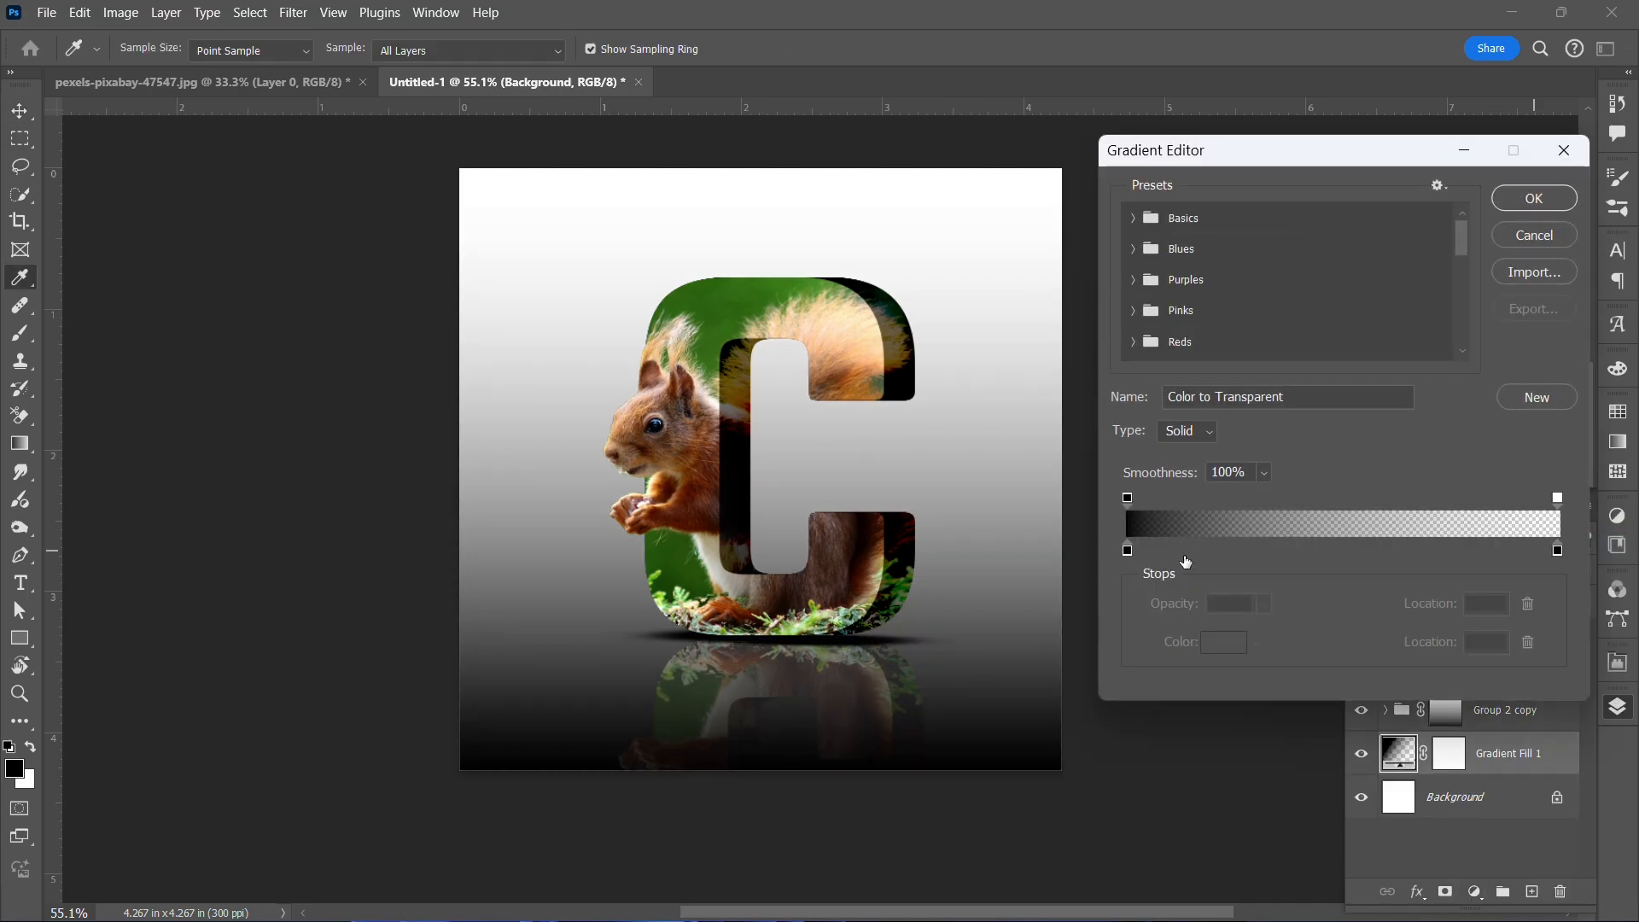
click(1127, 550)
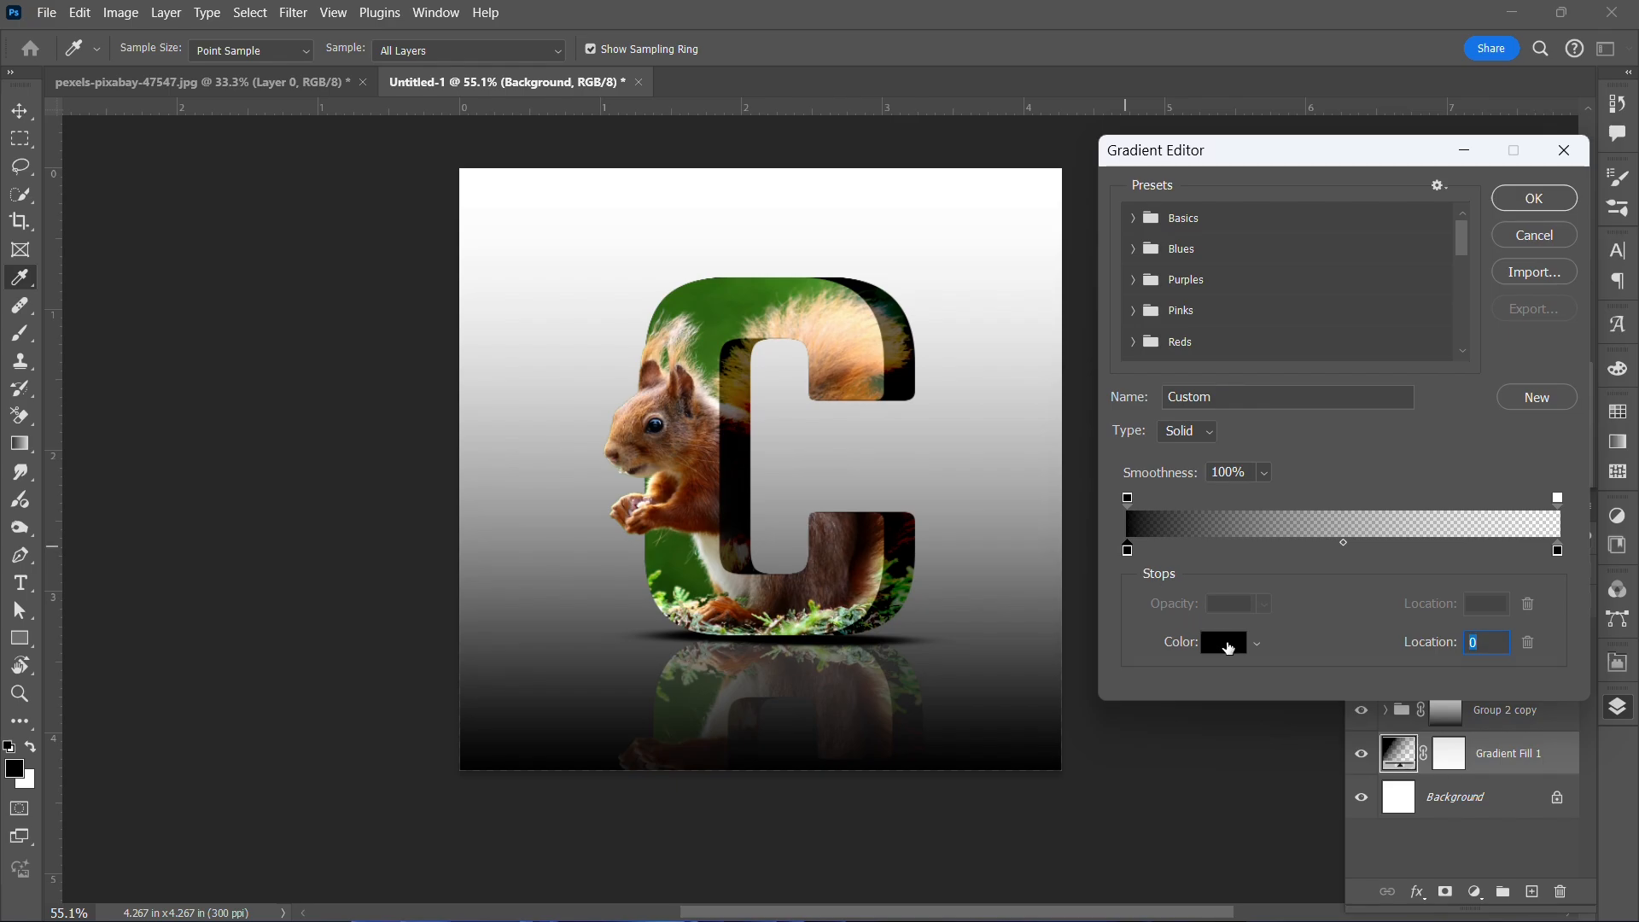
click(1224, 643)
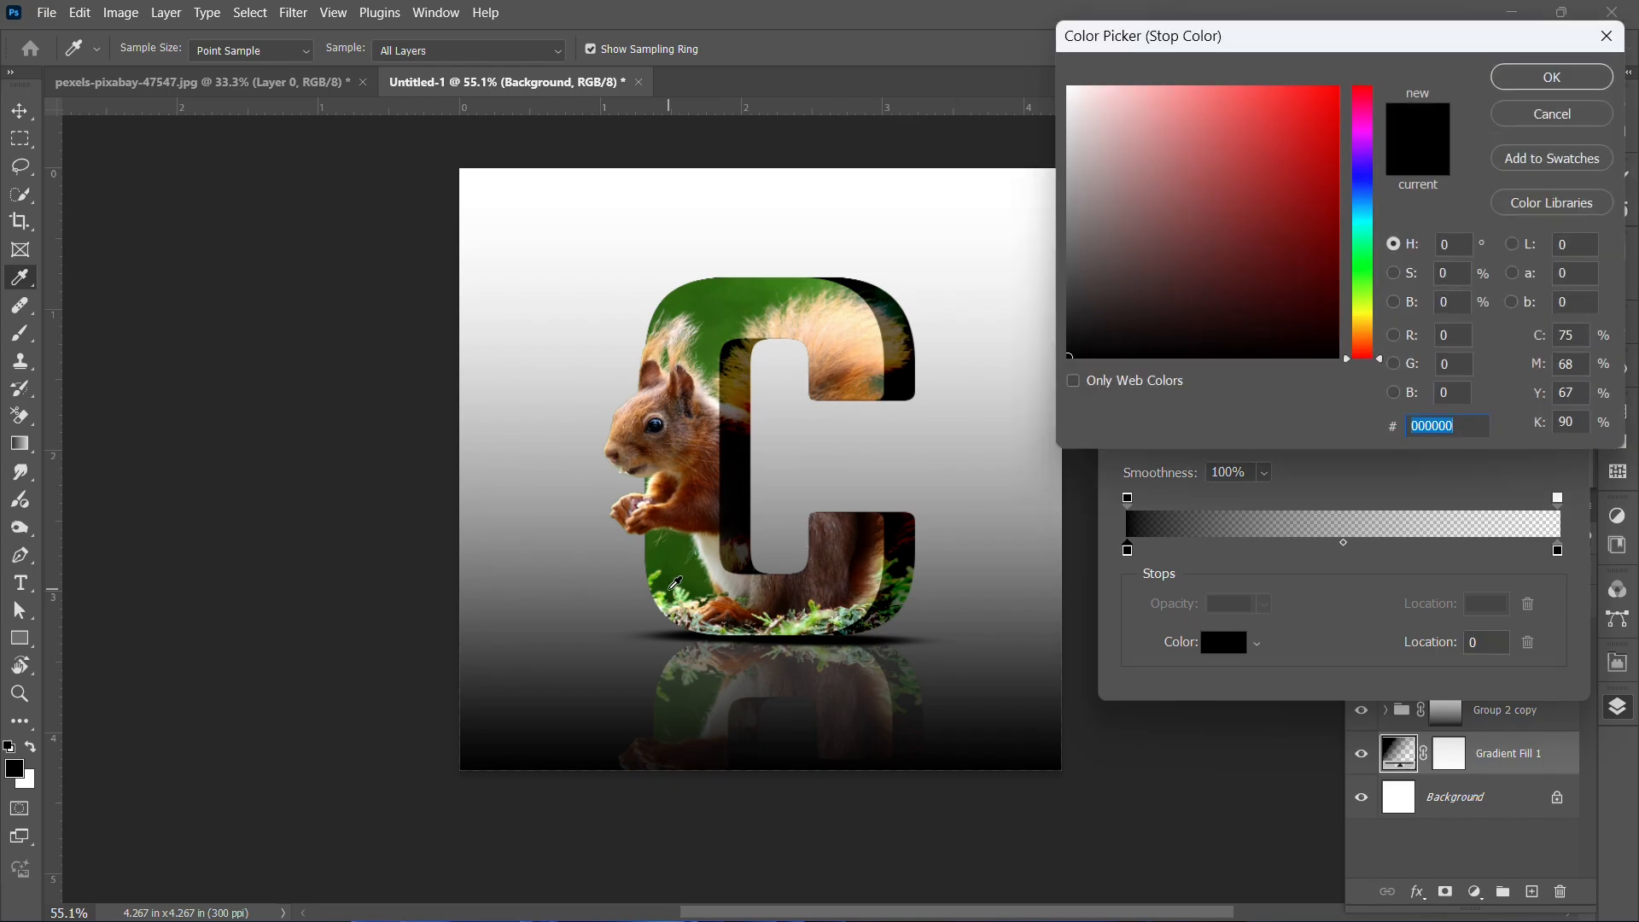
click(674, 583)
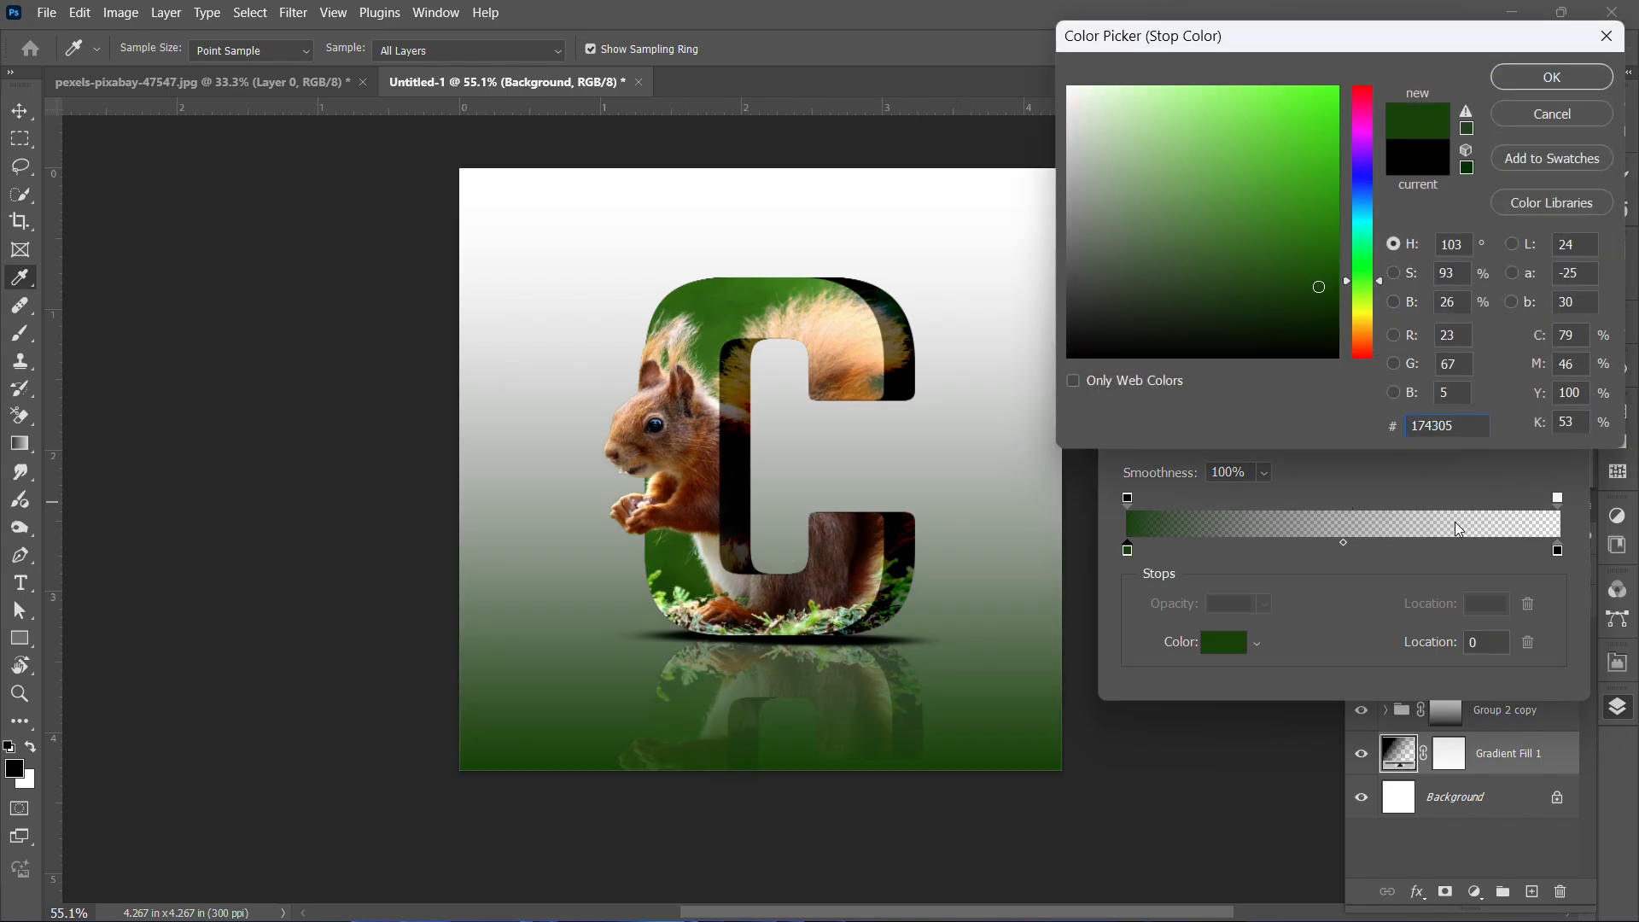
click(1564, 85)
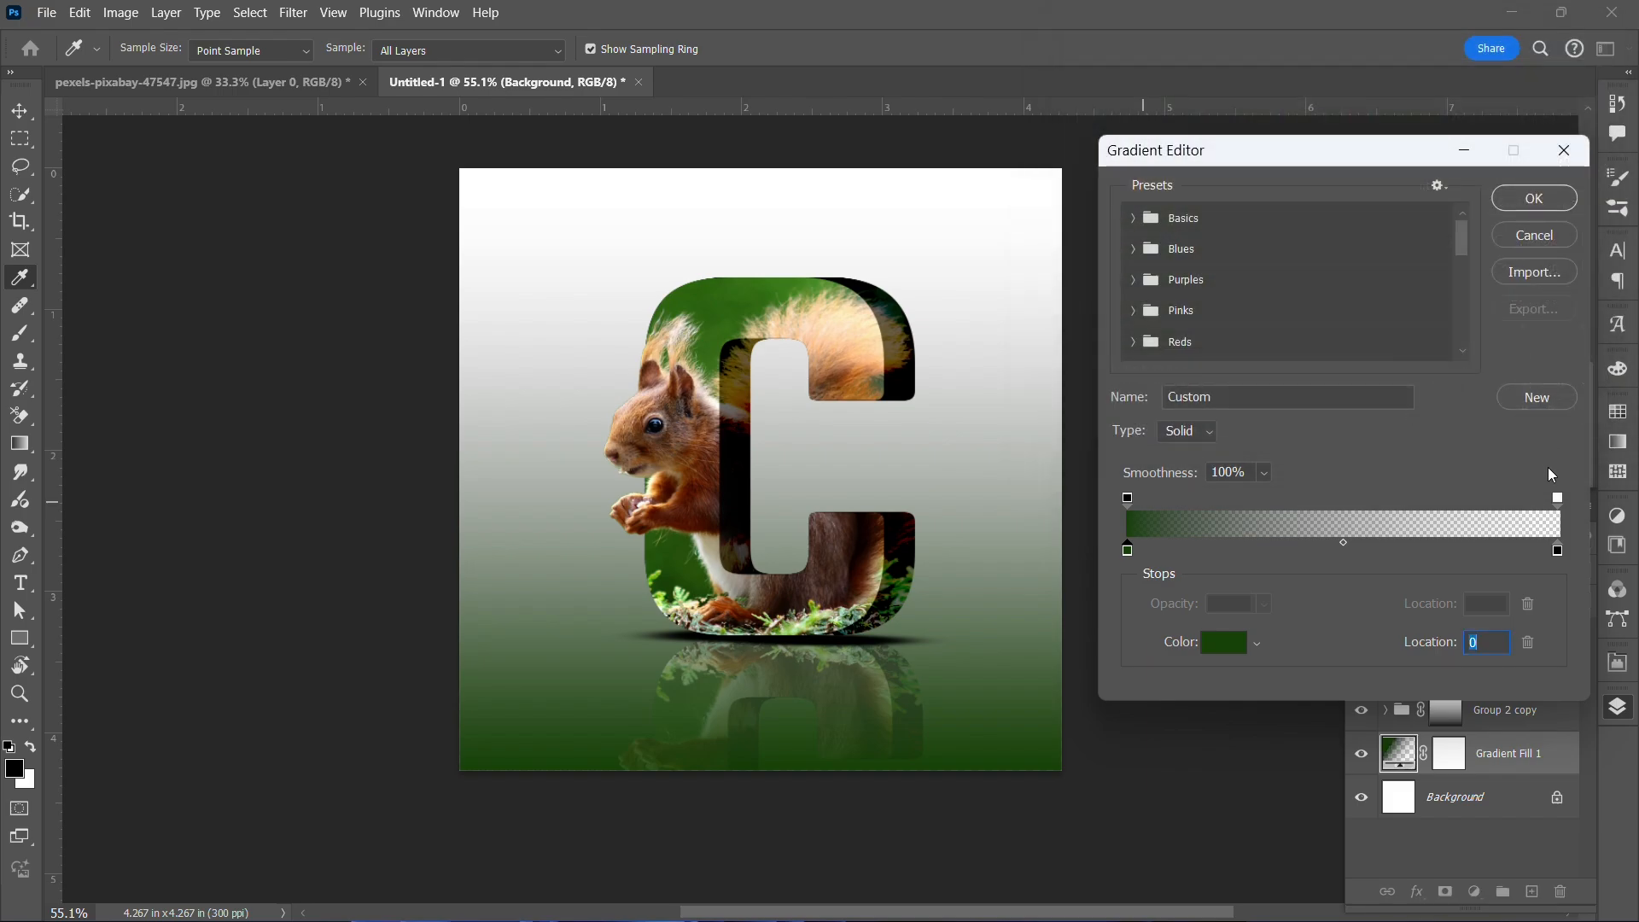
Set the opacity of the gradient's end stop to 100%.
click(1558, 498)
click(1263, 606)
drag(1255, 635, 1366, 633)
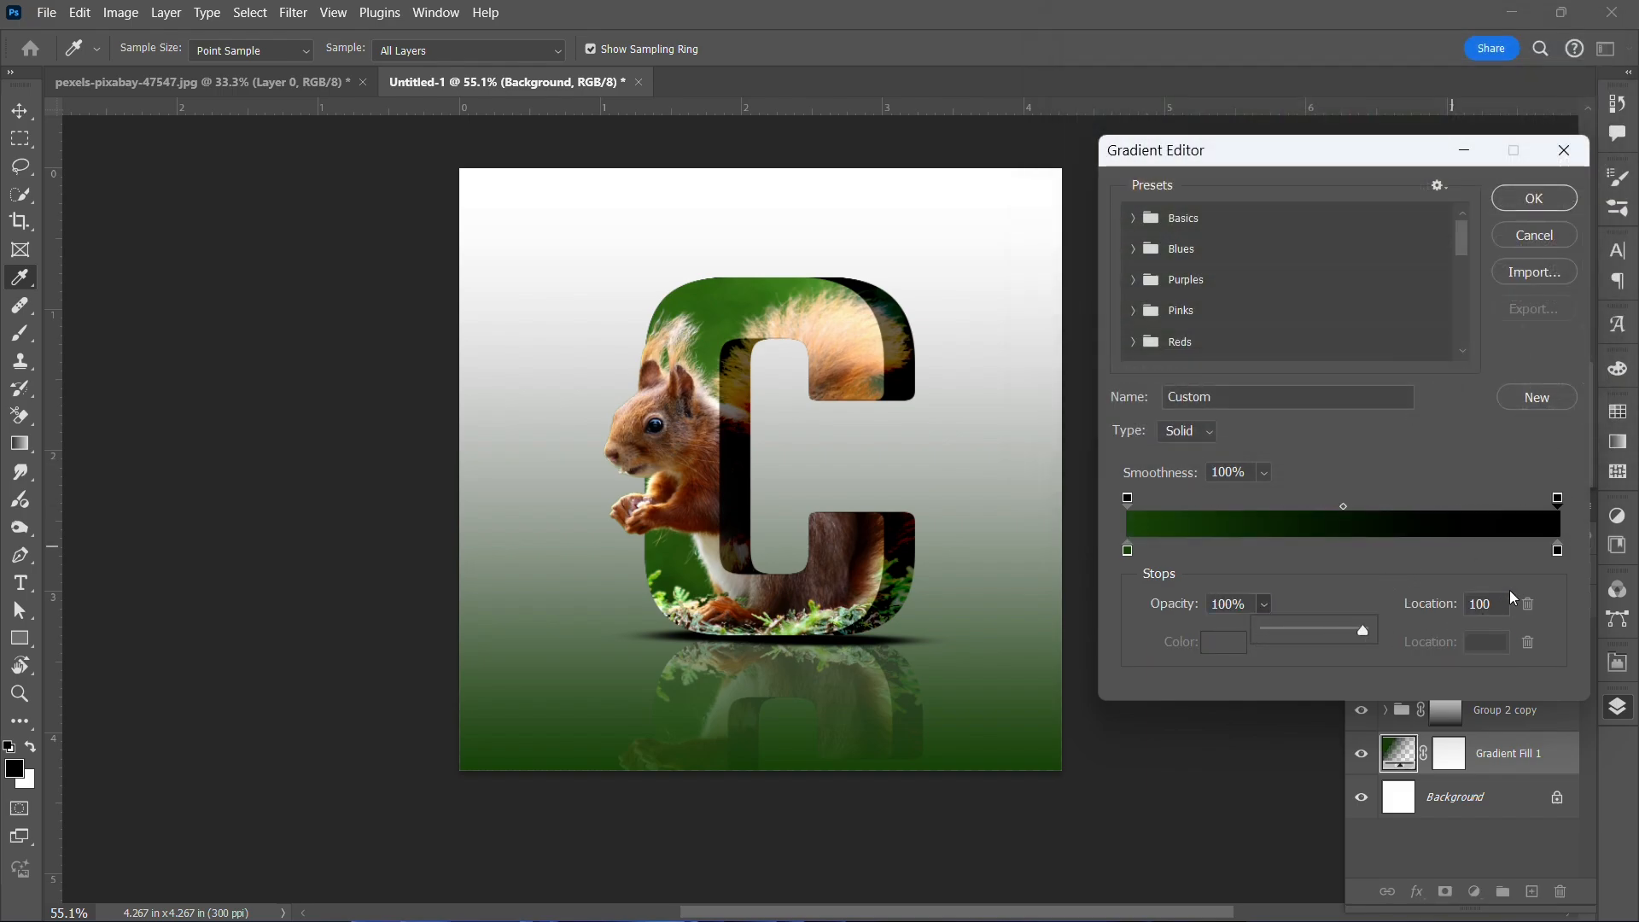
Set the gradient's ending colour stop to the muted green 5c8a41, starting from a green sampled from the letter.
click(1557, 550)
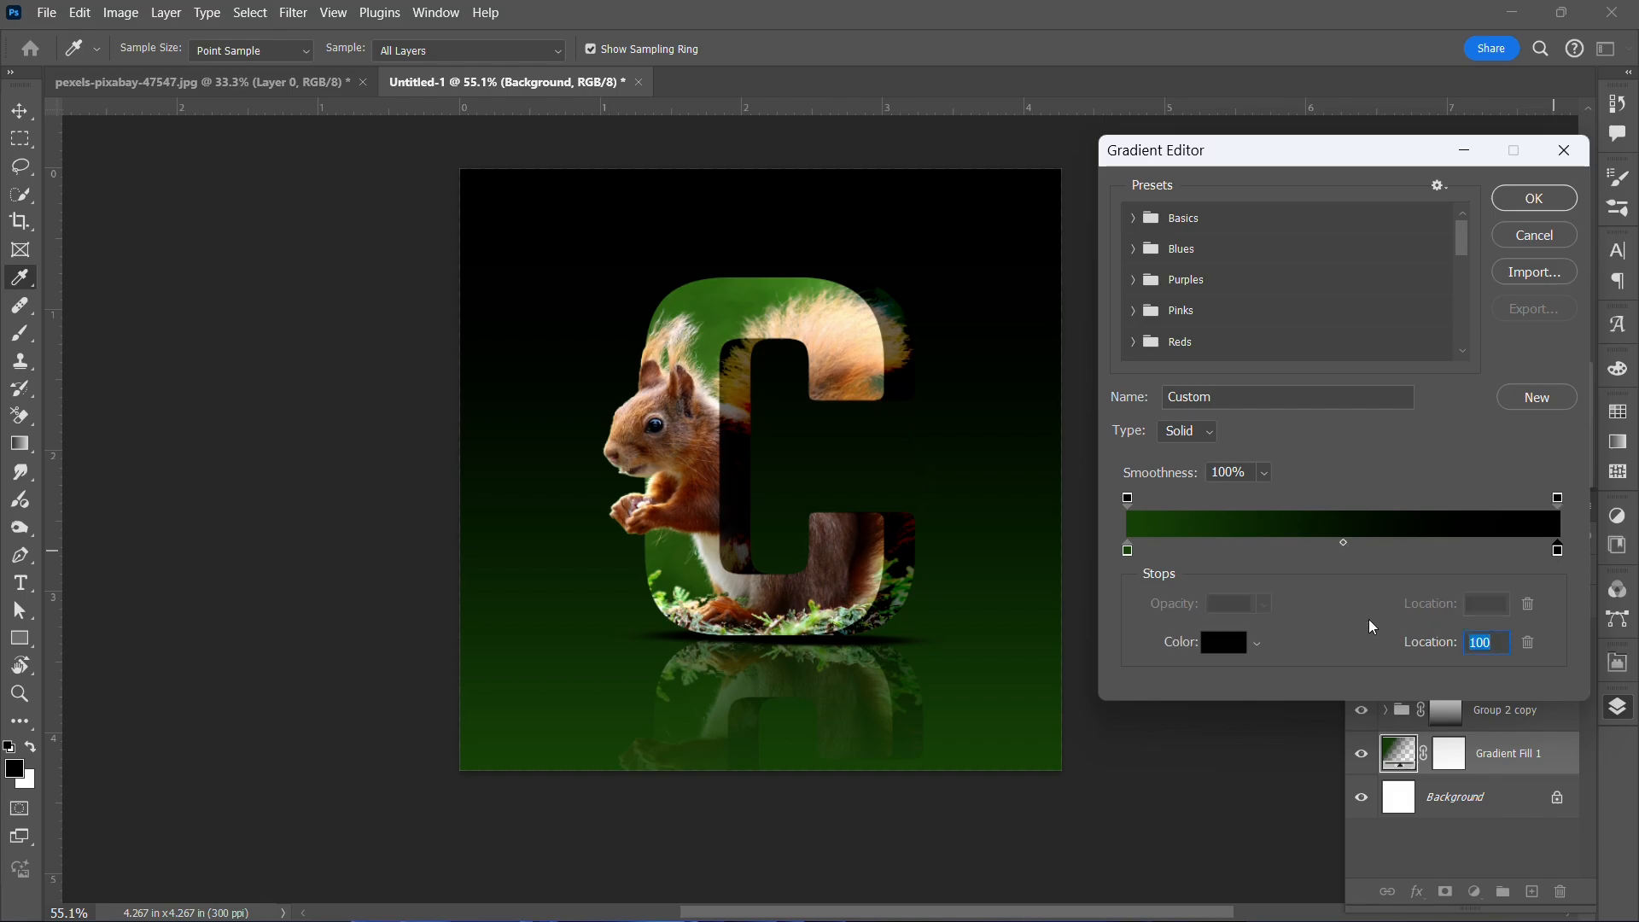
click(1225, 642)
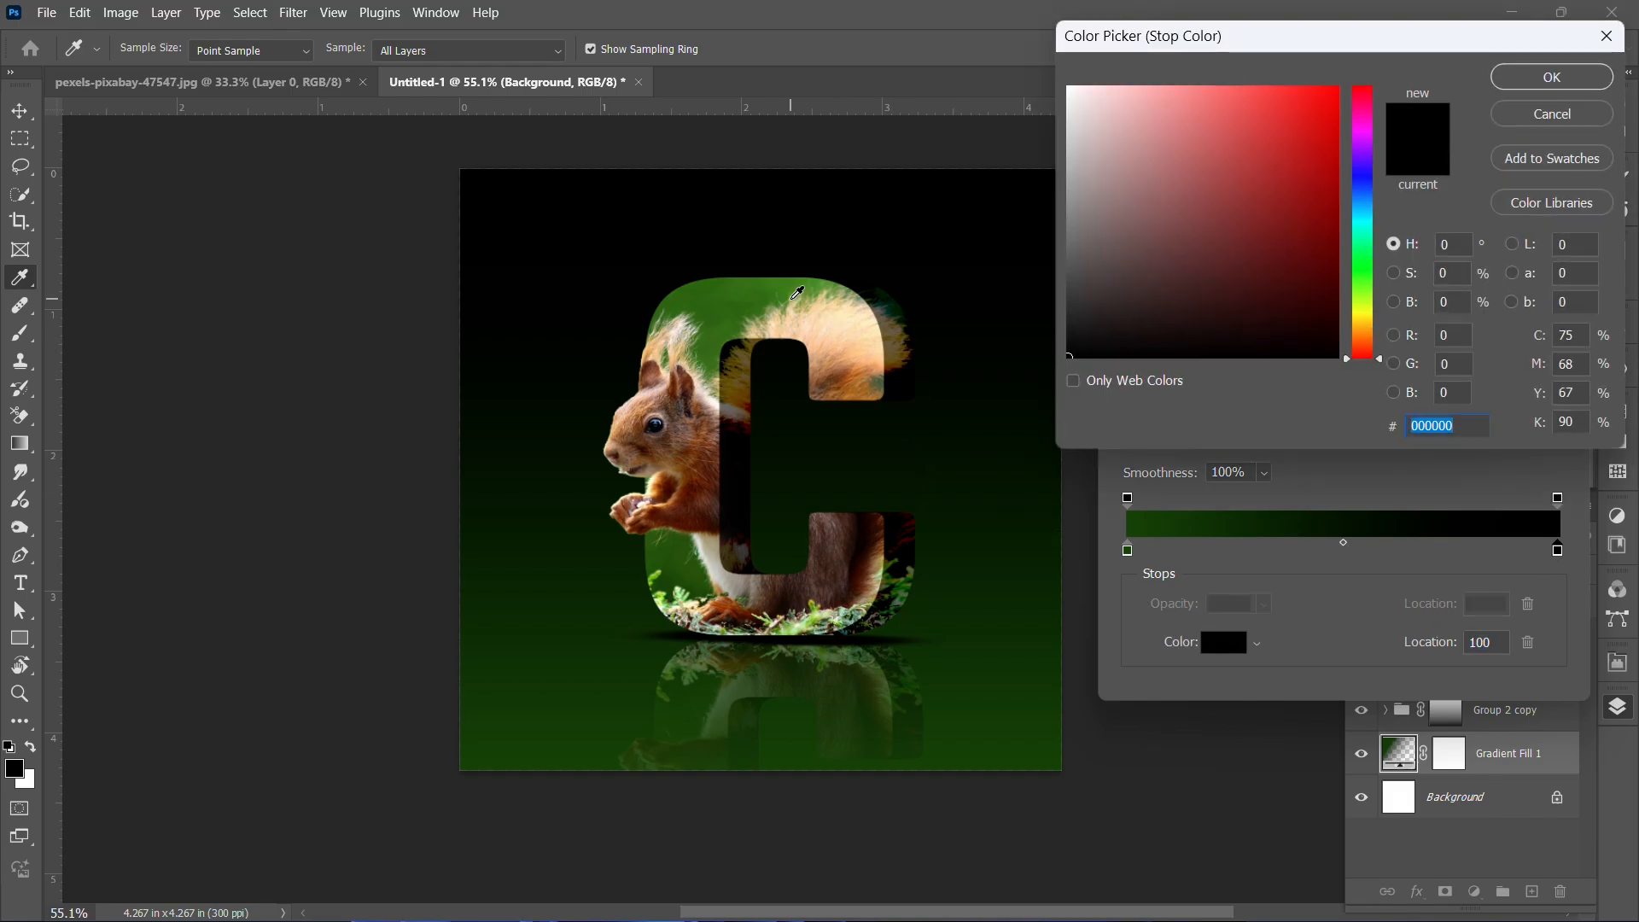
click(858, 273)
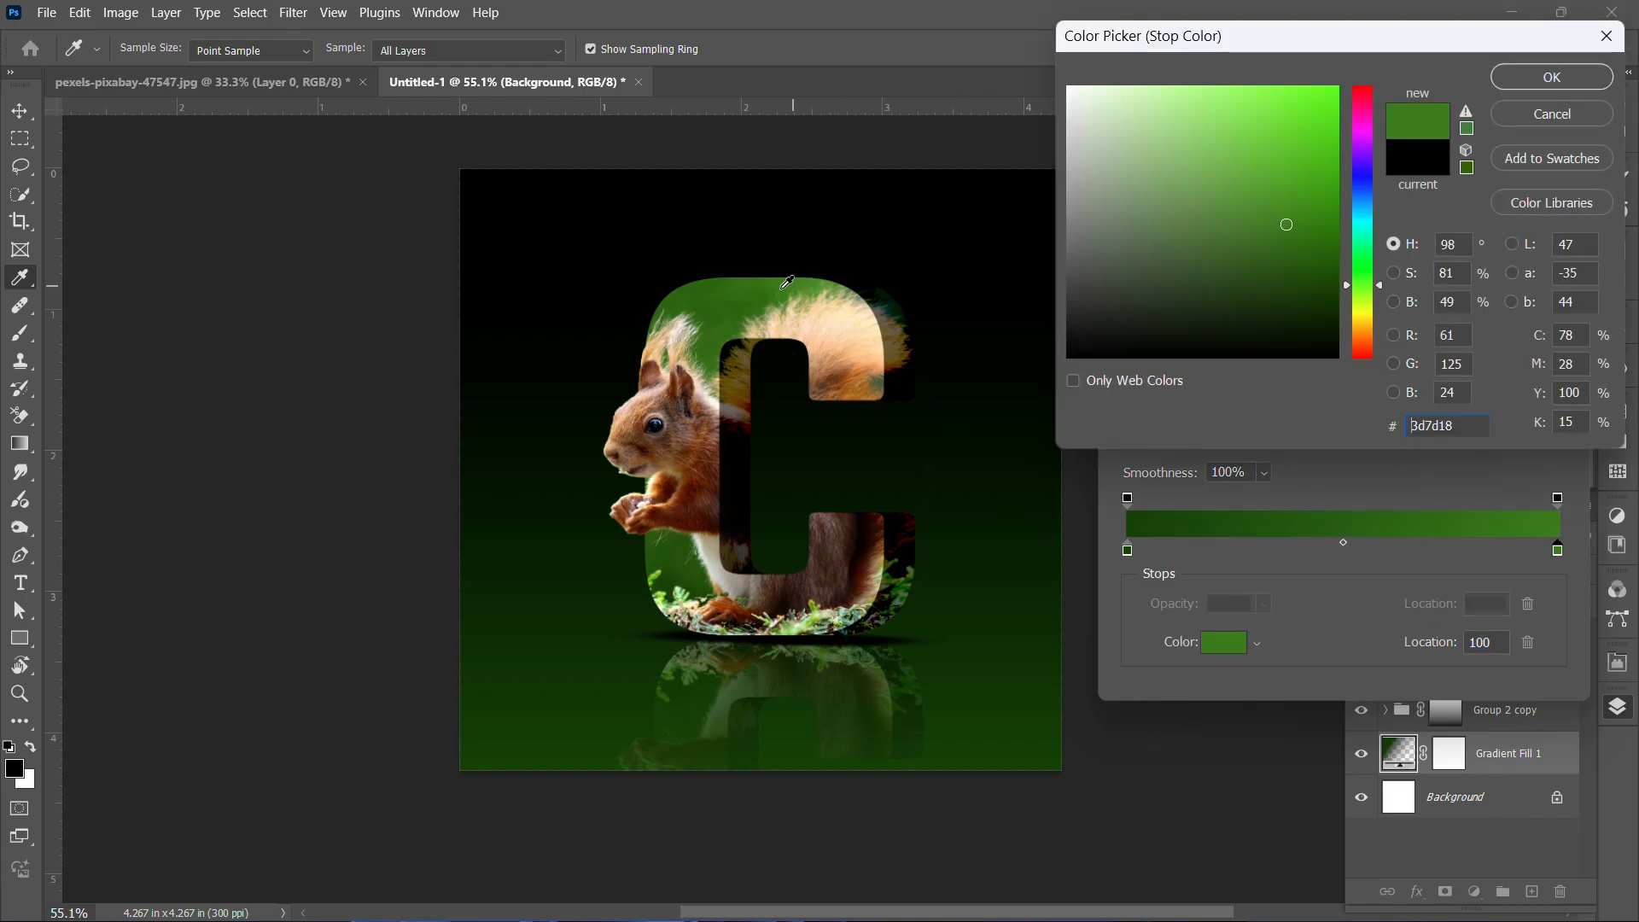
click(1187, 123)
mouse_move(1187, 122)
mouse_down()
mouse_move(1176, 104)
mouse_move(1199, 99)
mouse_up()
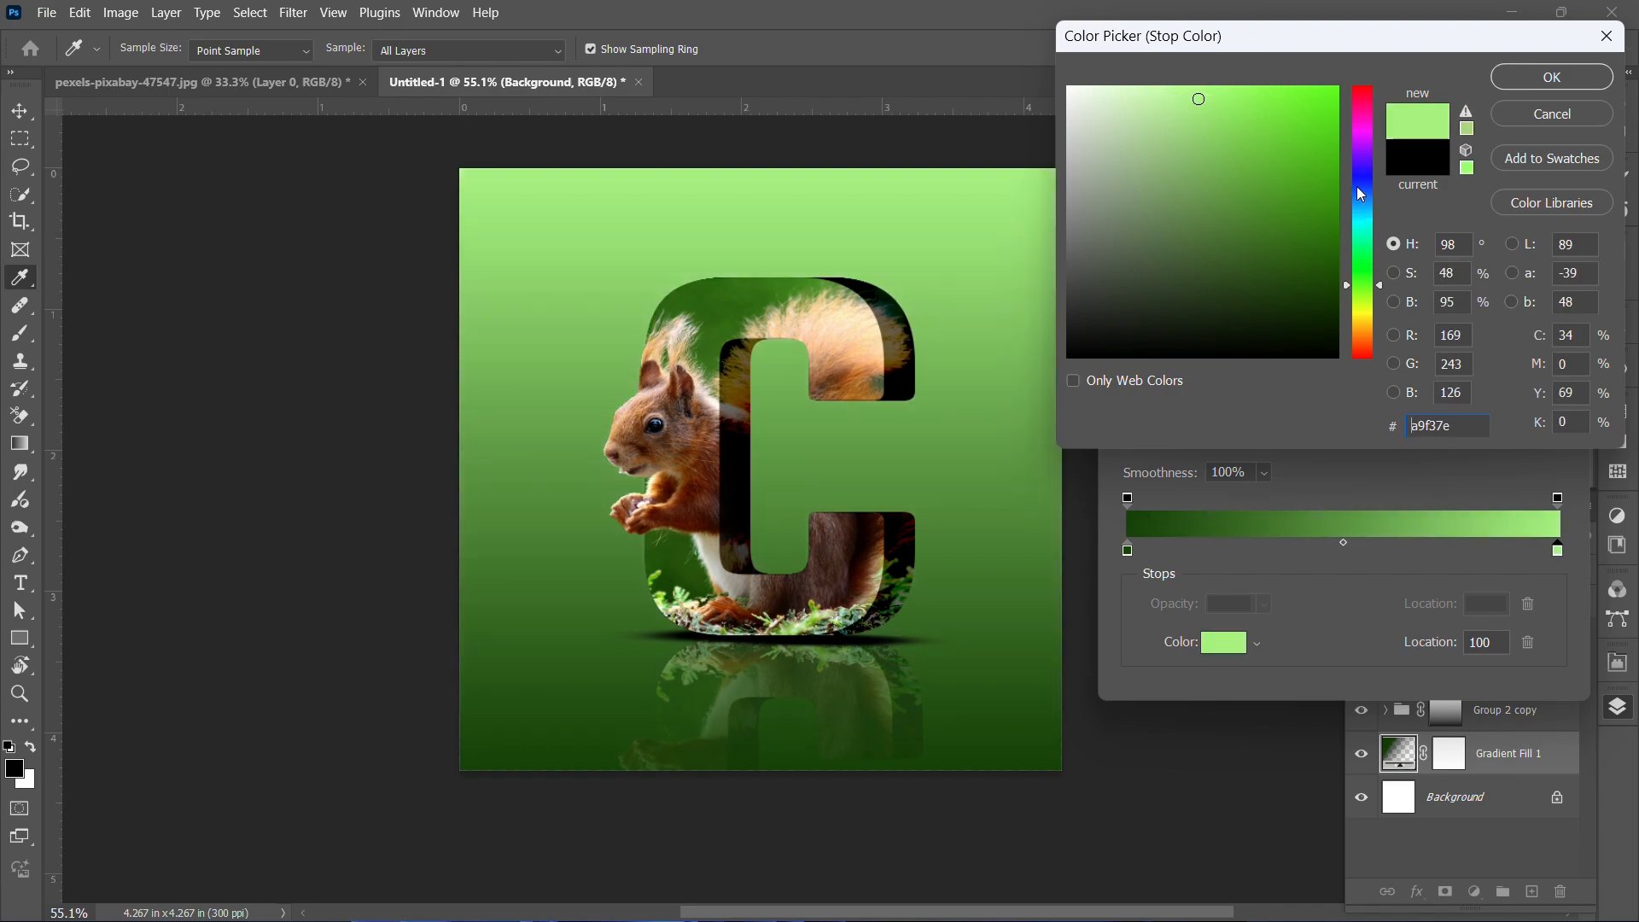
click(1305, 91)
mouse_move(1279, 108)
mouse_down()
mouse_move(1261, 113)
mouse_move(1289, 136)
mouse_move(1260, 120)
mouse_up()
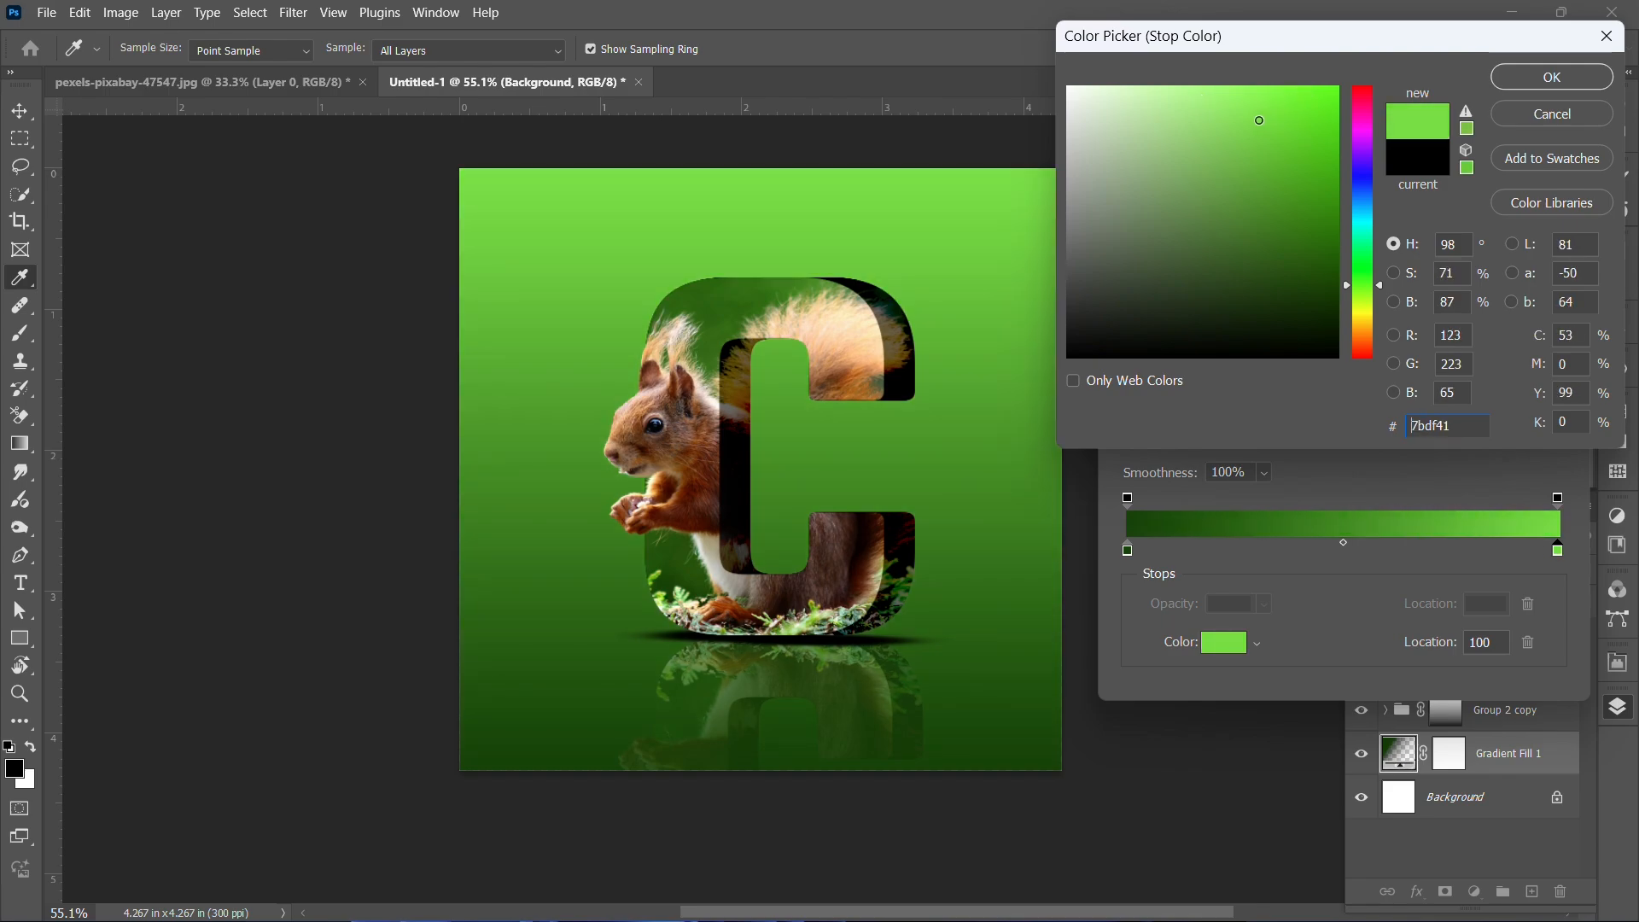
mouse_move(1257, 176)
mouse_down()
mouse_move(1182, 184)
mouse_move(1173, 165)
mouse_move(1208, 209)
mouse_move(1201, 231)
mouse_move(1212, 210)
mouse_up()
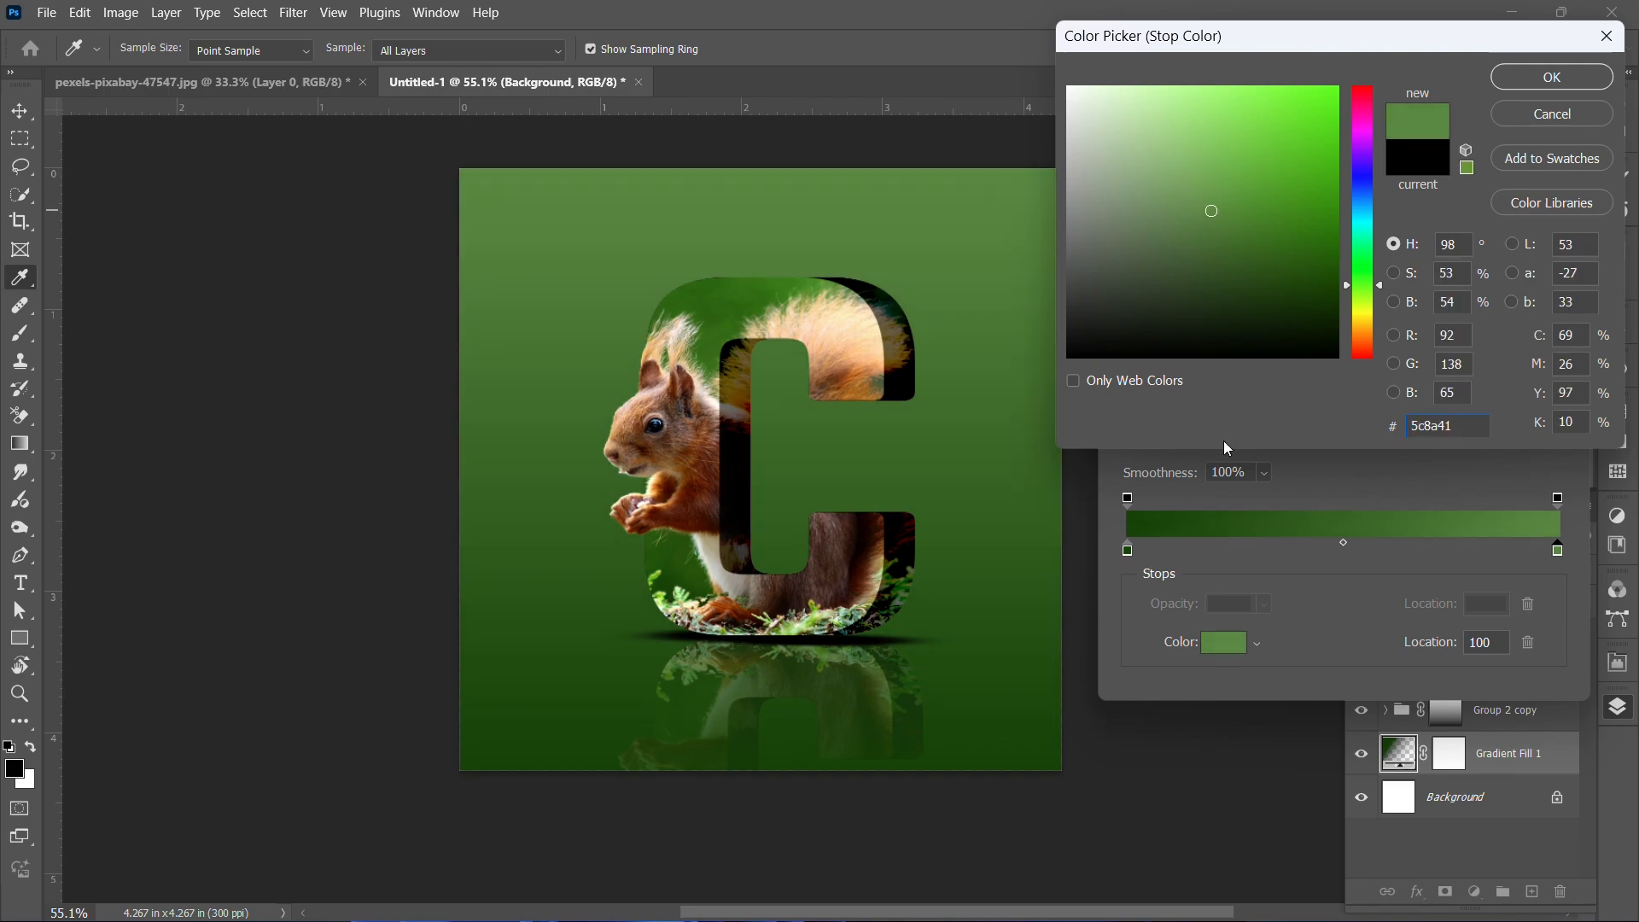
click(1123, 553)
click(1552, 76)
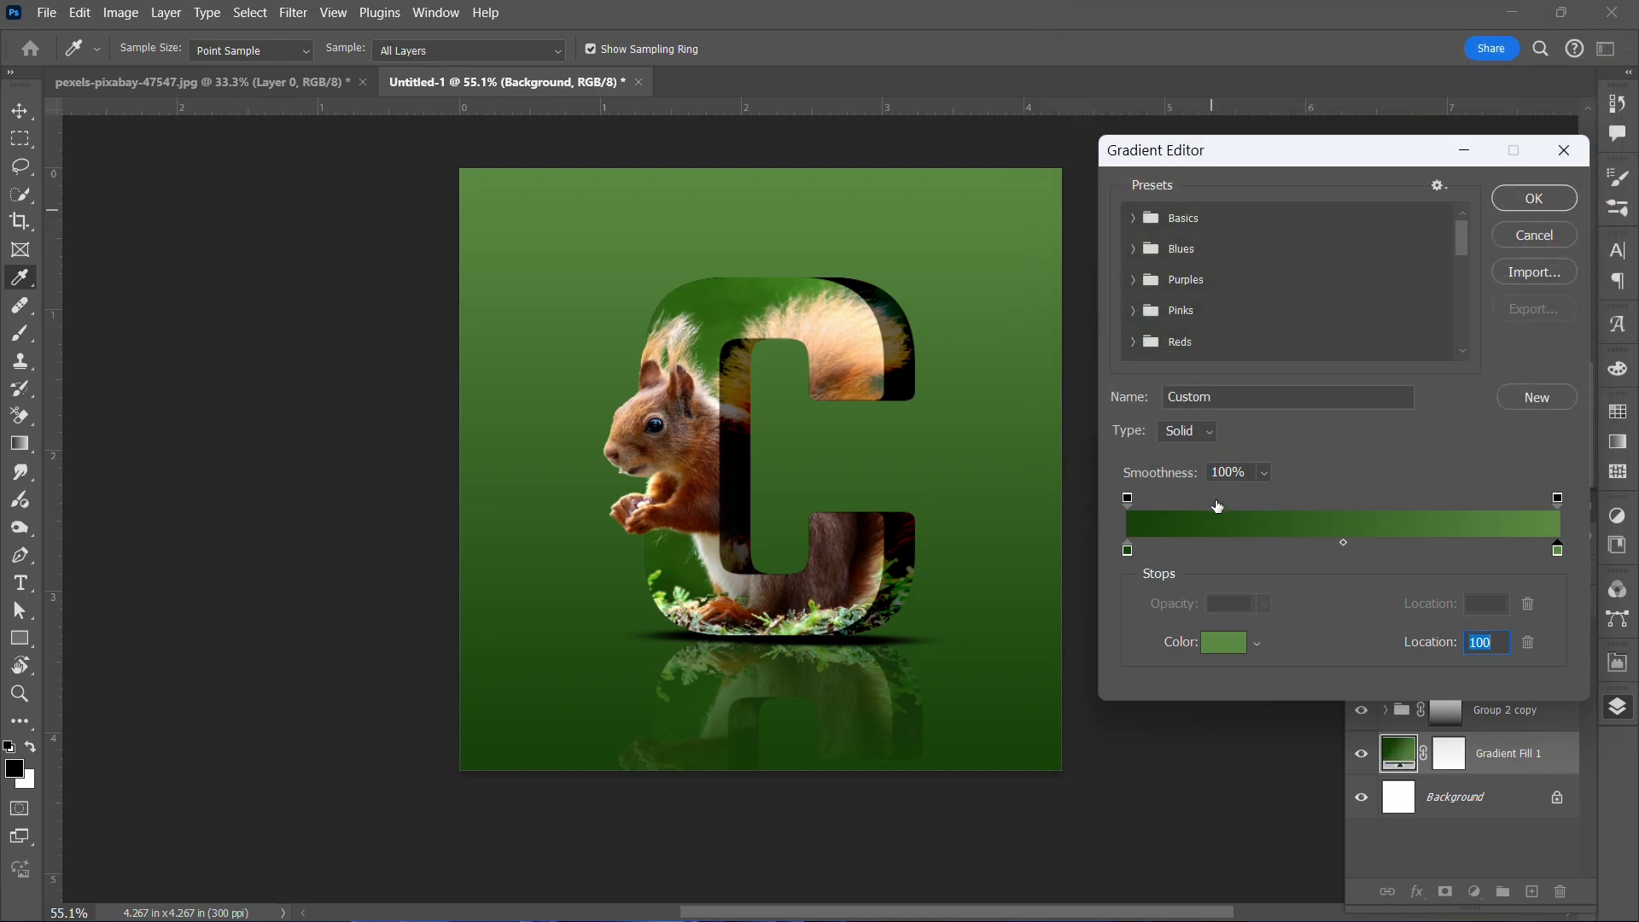
Darken the gradient's starting colour stop to 102f03 and apply the gradient fill.
click(1128, 551)
click(1219, 645)
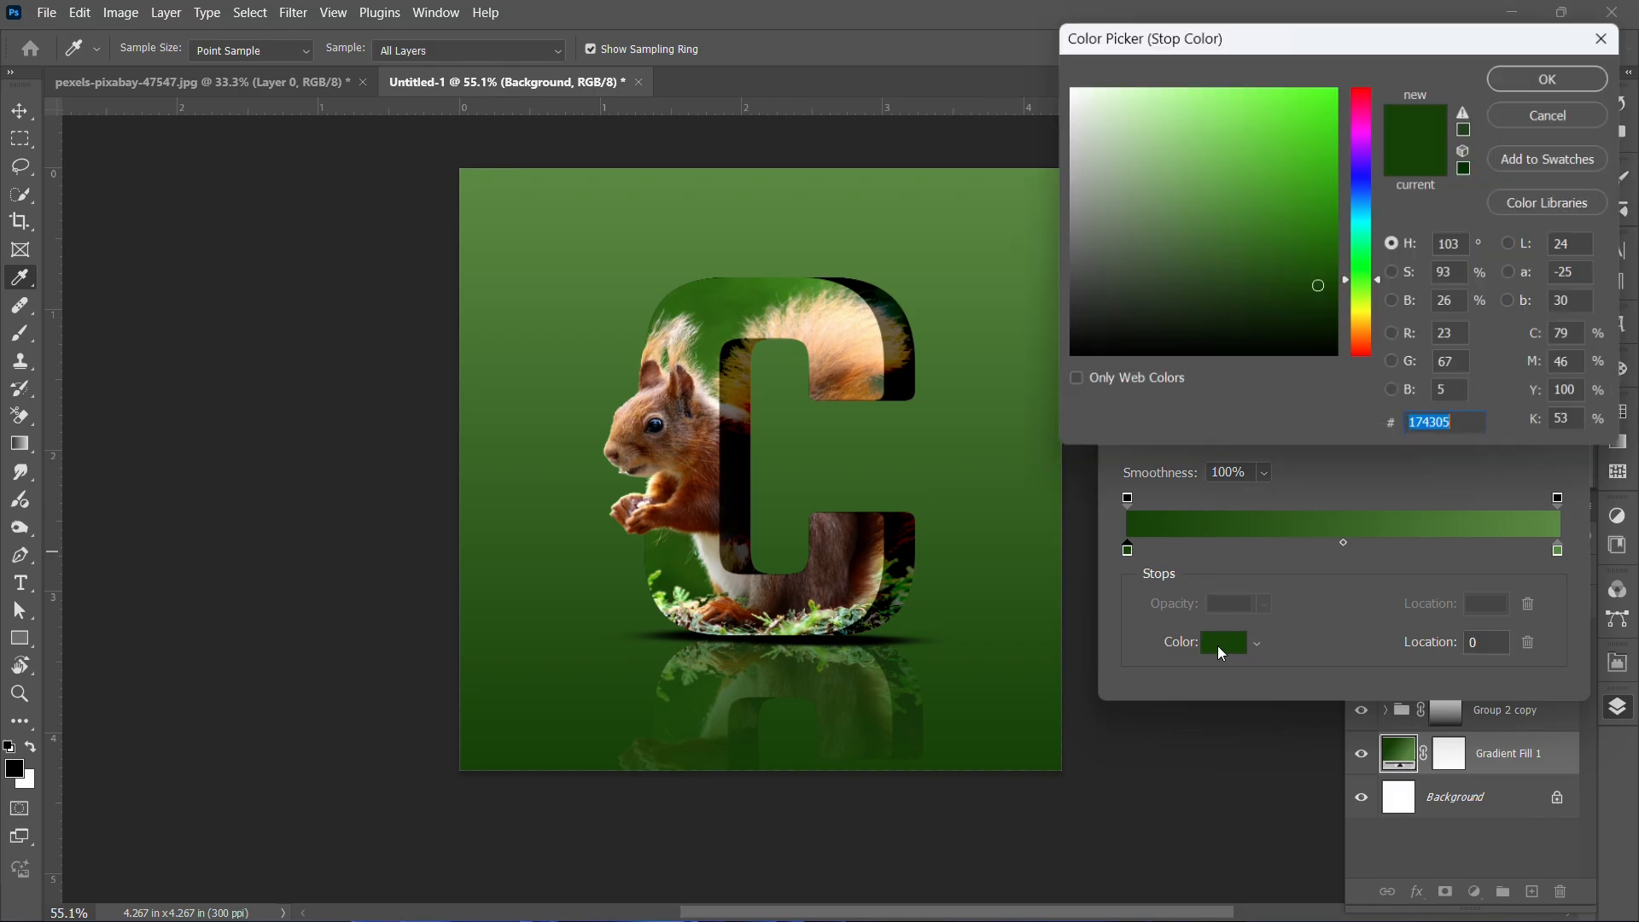
click(1323, 308)
click(1322, 309)
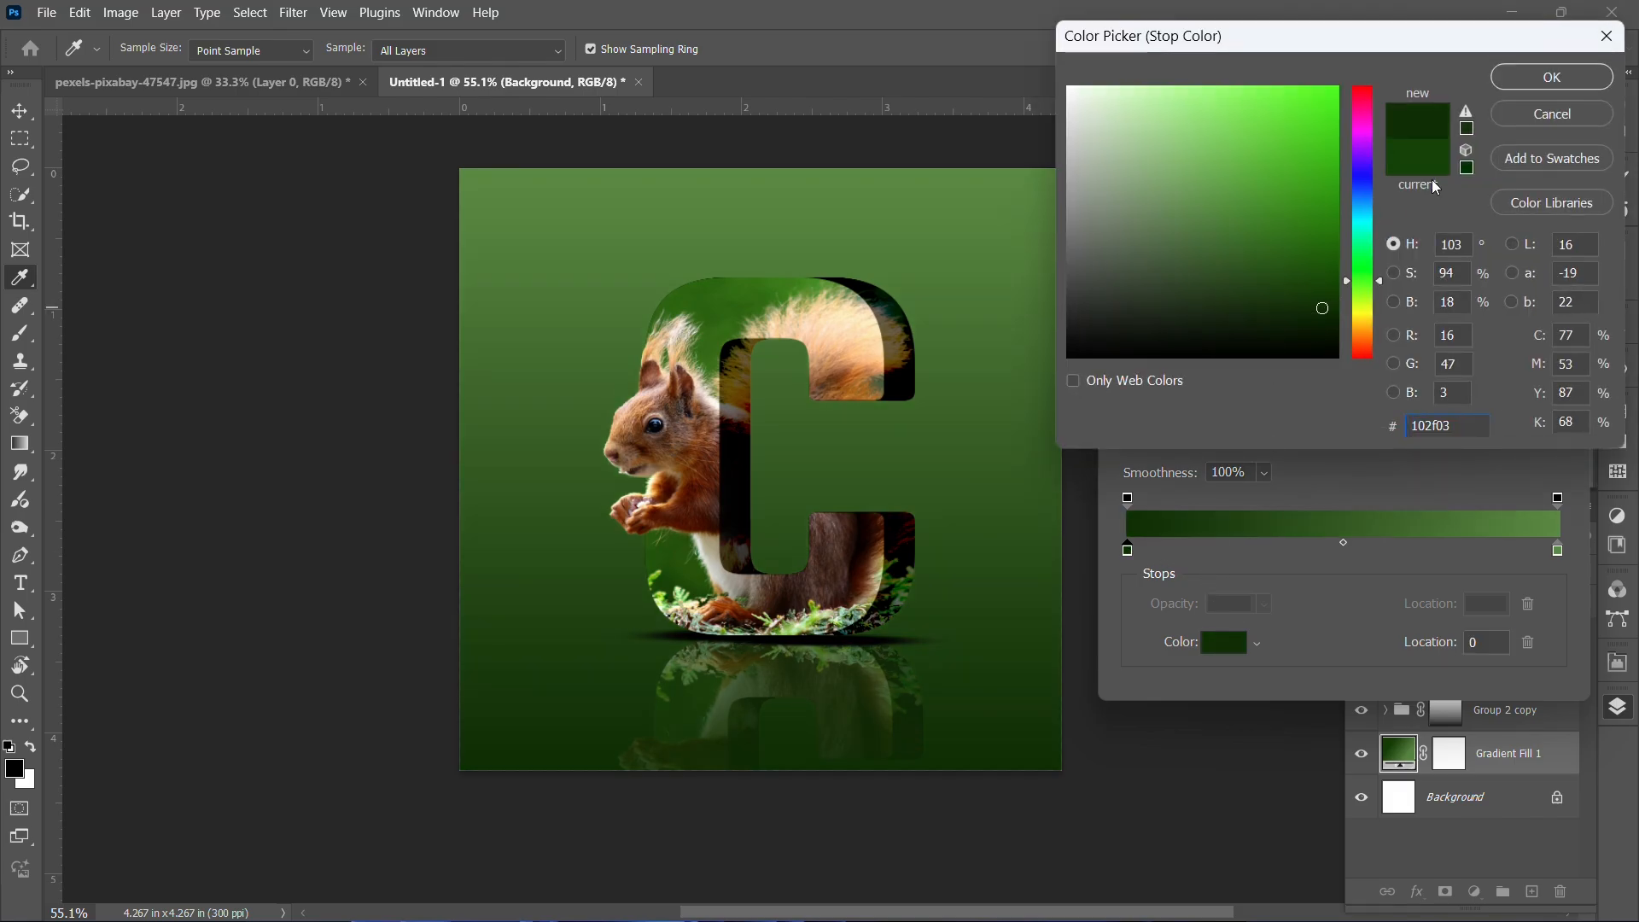
click(1542, 82)
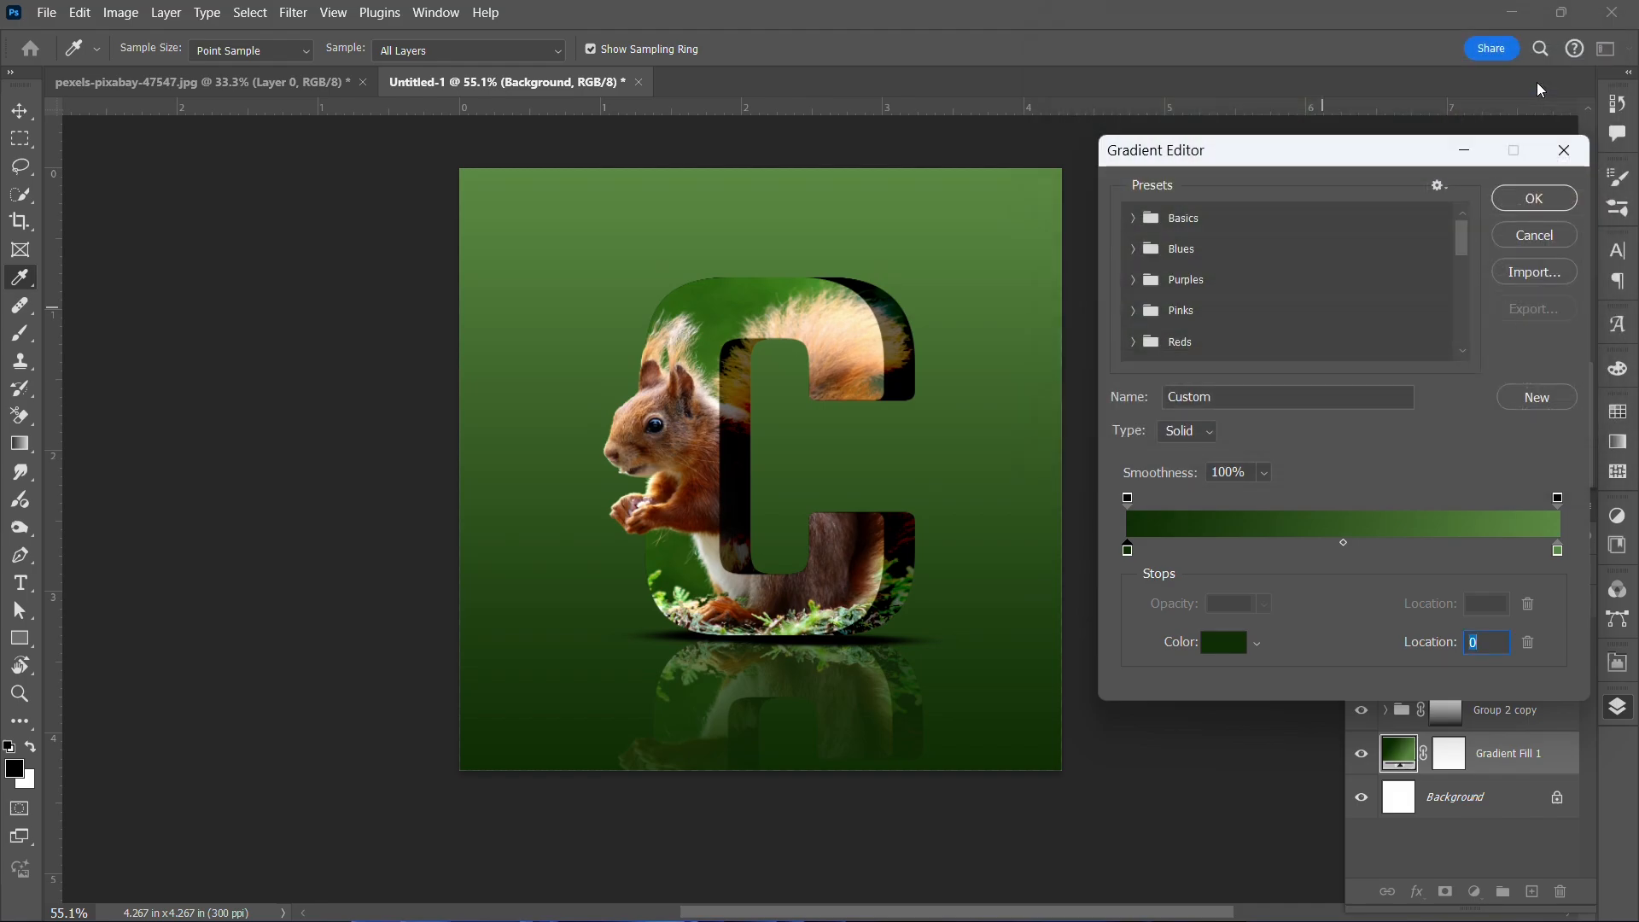
click(1530, 208)
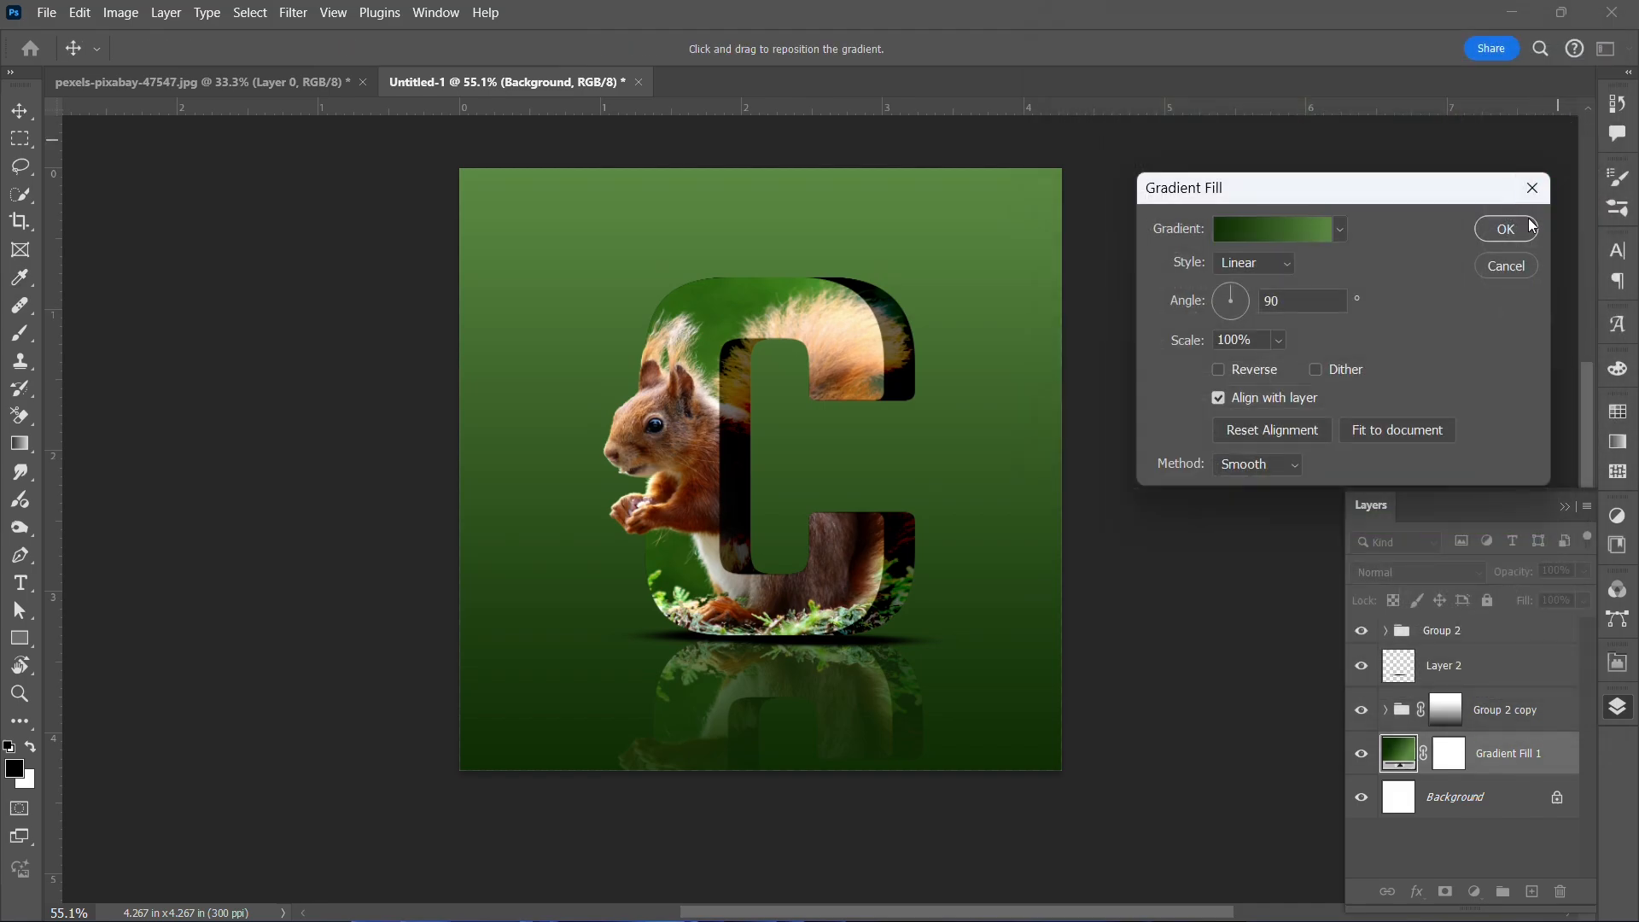
click(1518, 229)
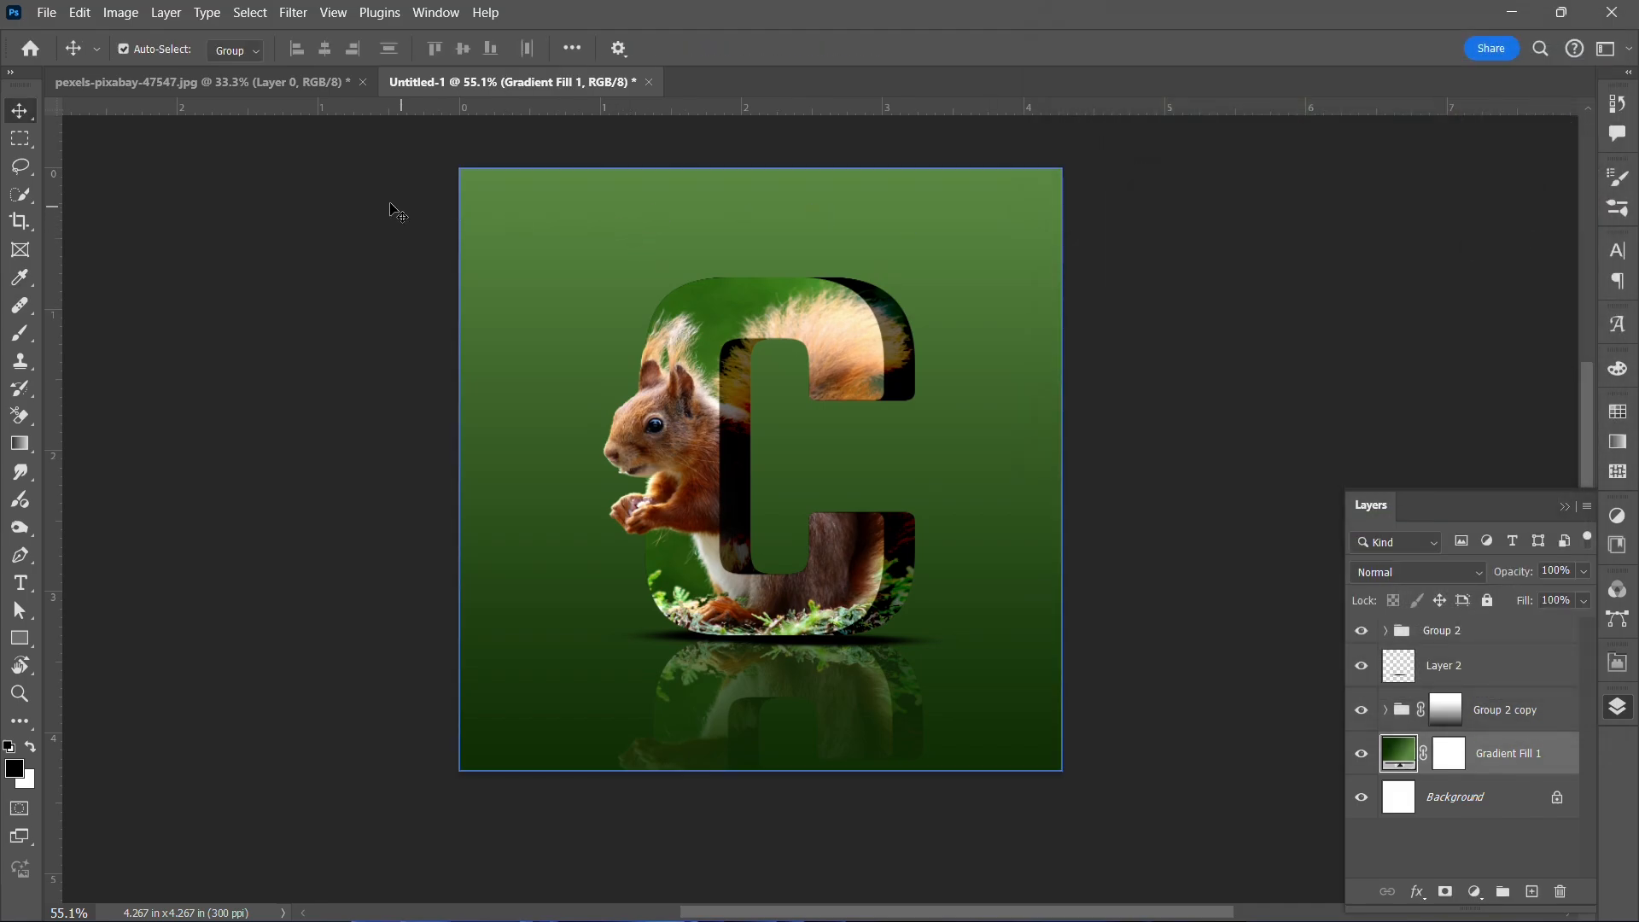